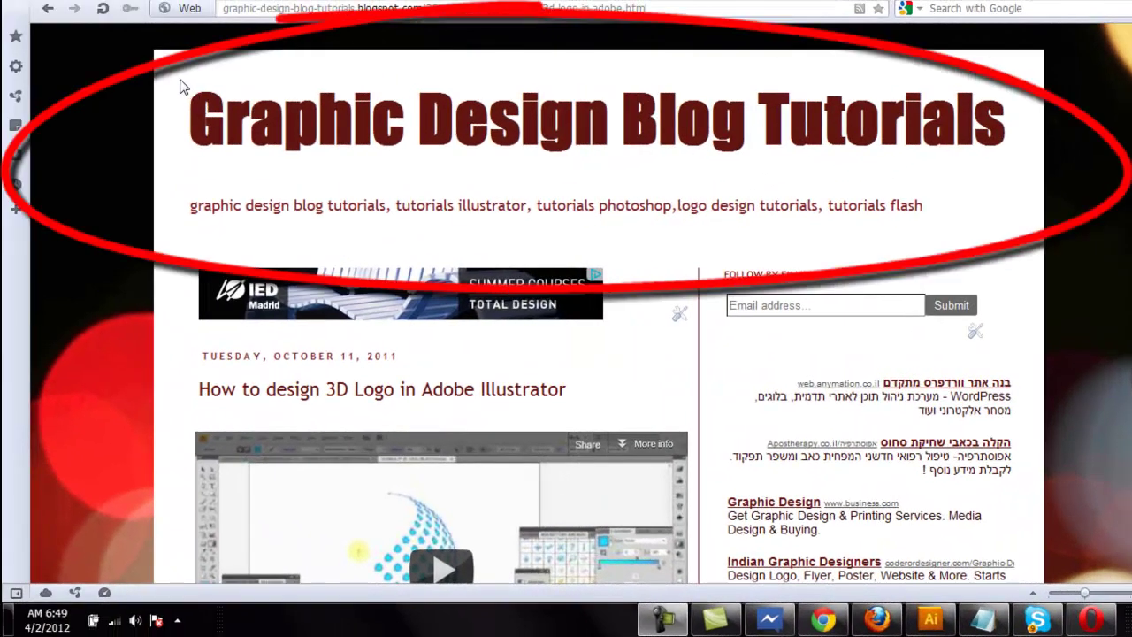
- Highlight parts of the 'Graphic Design Blog Tutorials' title and page name on the tutorial post
left_click_drag(185, 88, 923, 146)
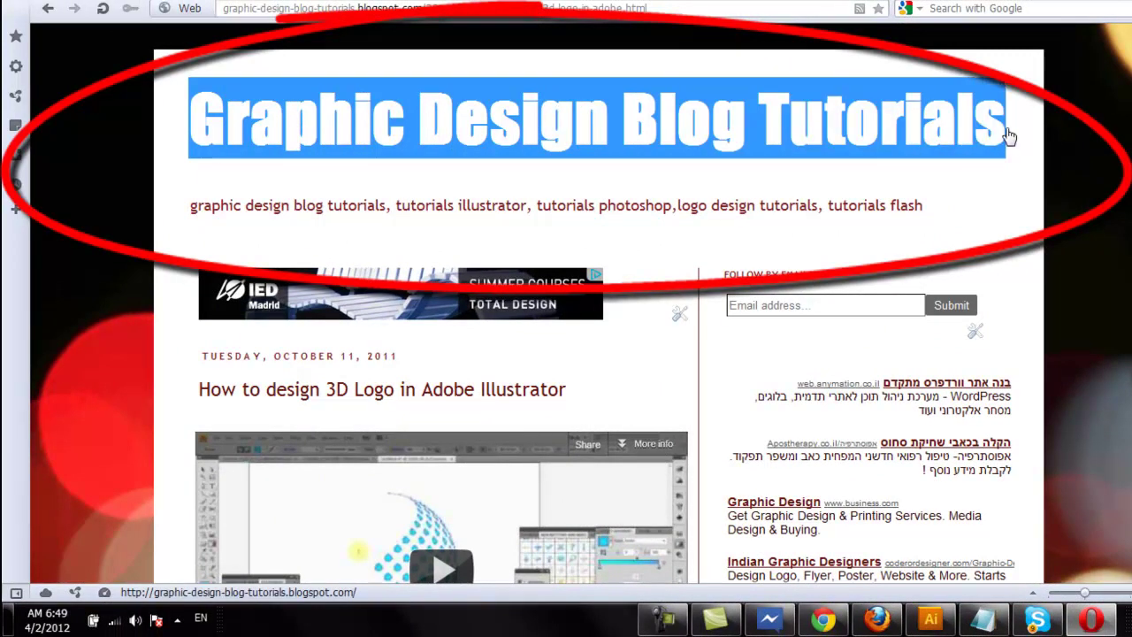
left_click_drag(923, 146, 172, 101)
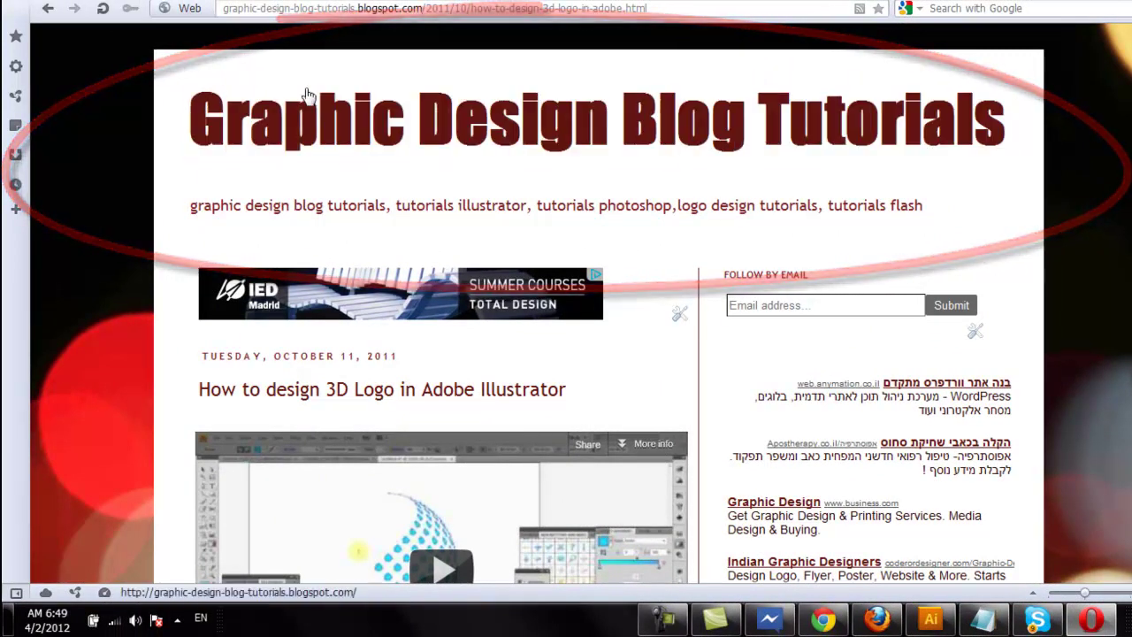
mouse_move(609, 96)
left_mouse_down()
mouse_move(725, 144)
mouse_move(837, 116)
left_mouse_up()
left_click(505, 72)
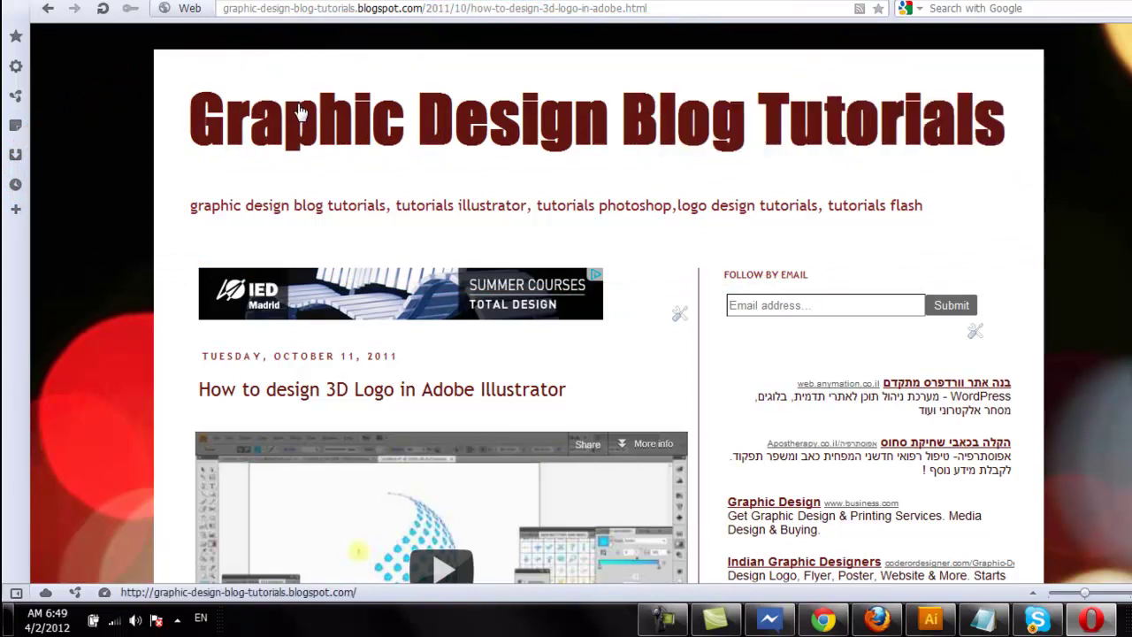
scroll(300, 120, "down", 5)
scroll(301, 120, "up", 3)
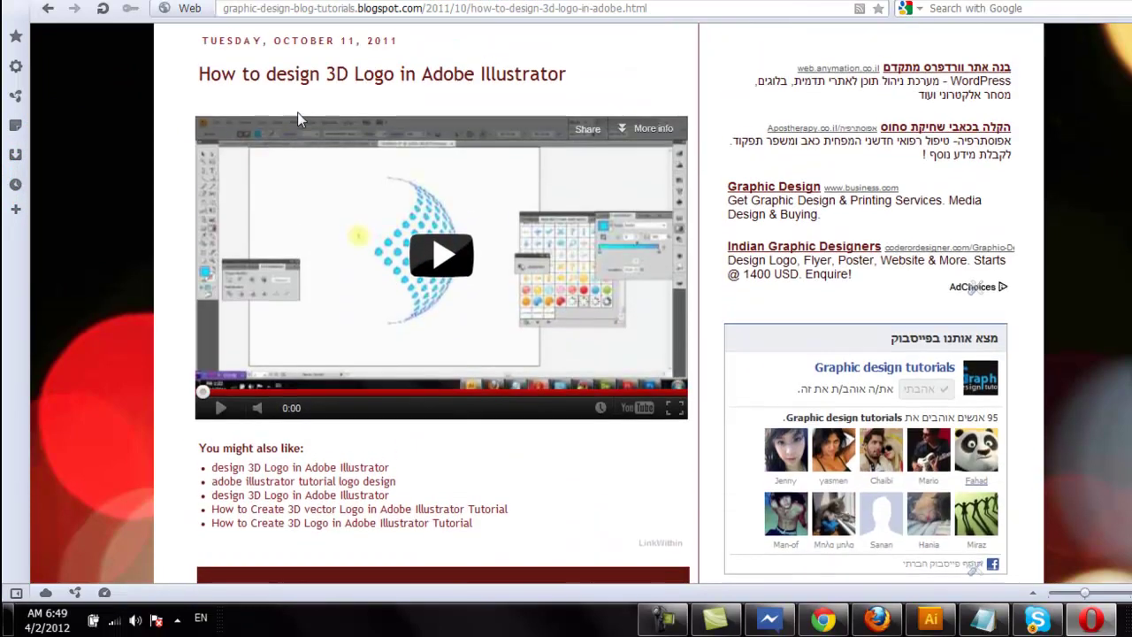
scroll(596, 128, "down", 5)
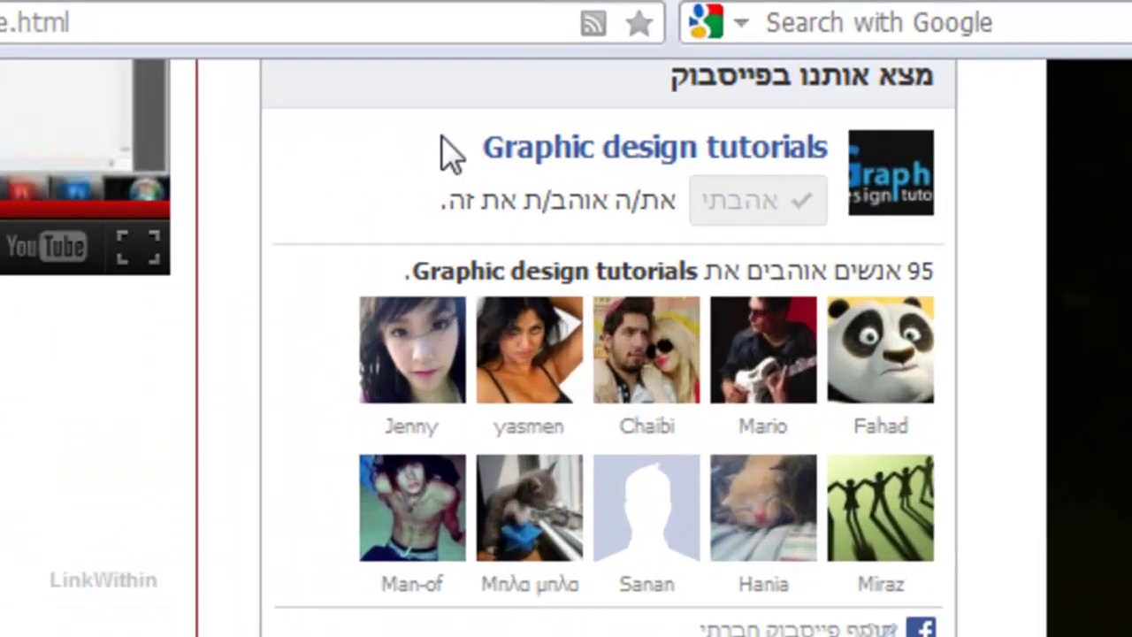
left_click_drag(798, 55, 939, 66)
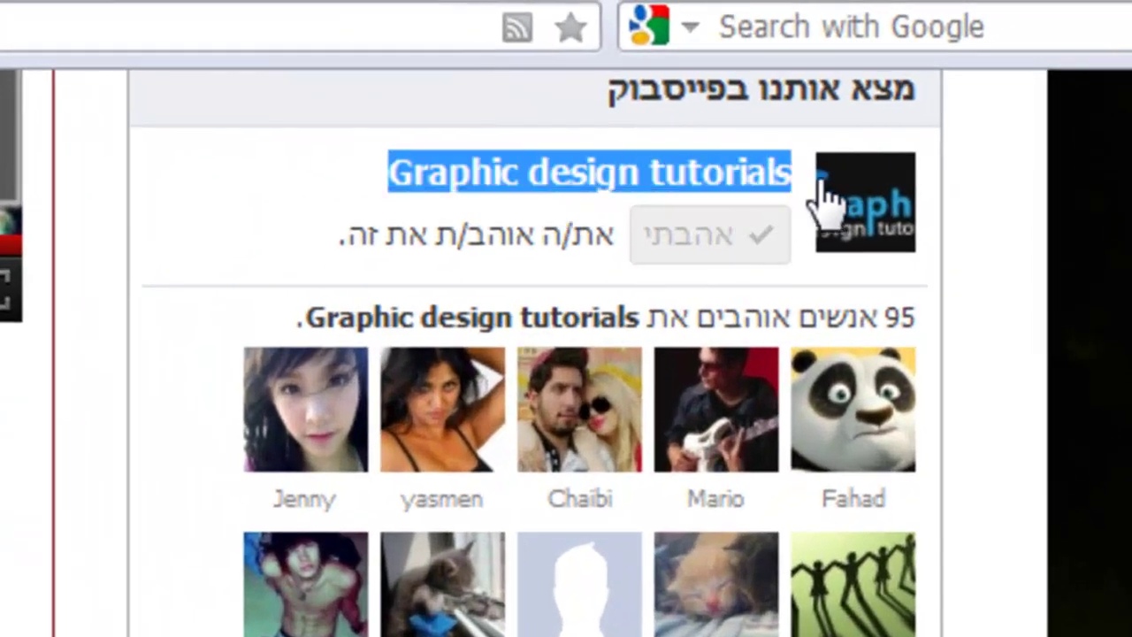
left_click_drag(748, 208, 31, 305)
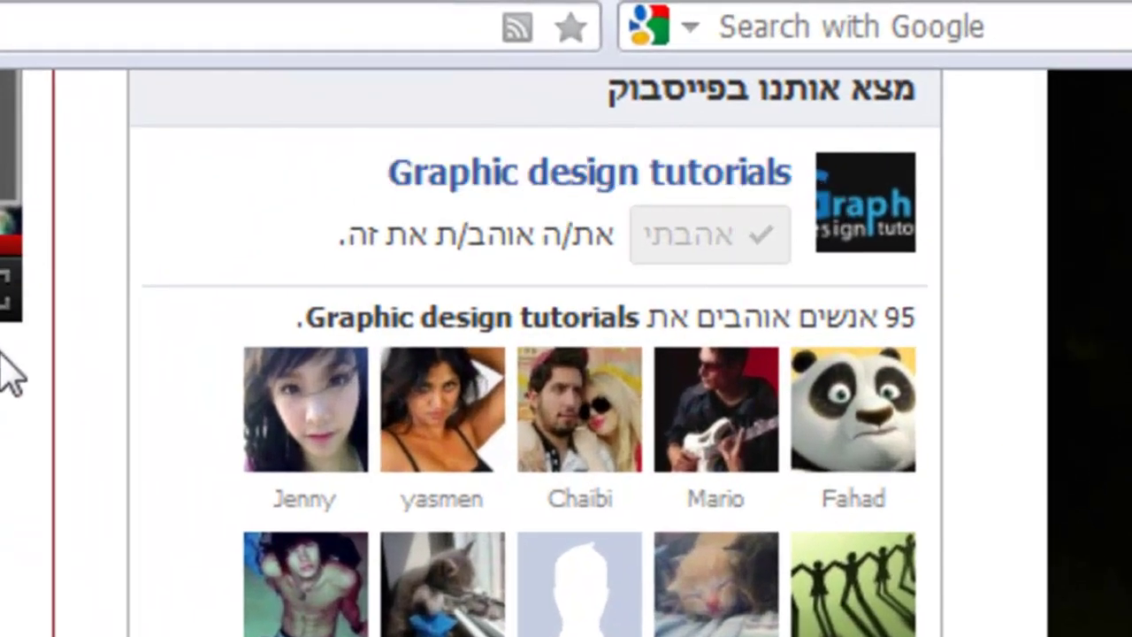
- Scroll down the post and open 'How to design a beautiful logo' under Popular Posts
scroll(4, 449, "down", 6)
scroll(635, 611, "down", 5)
scroll(440, 556, "down", 1)
scroll(841, 183, "up", 7)
scroll(841, 182, "down", 5)
scroll(1004, 301, "down", 1)
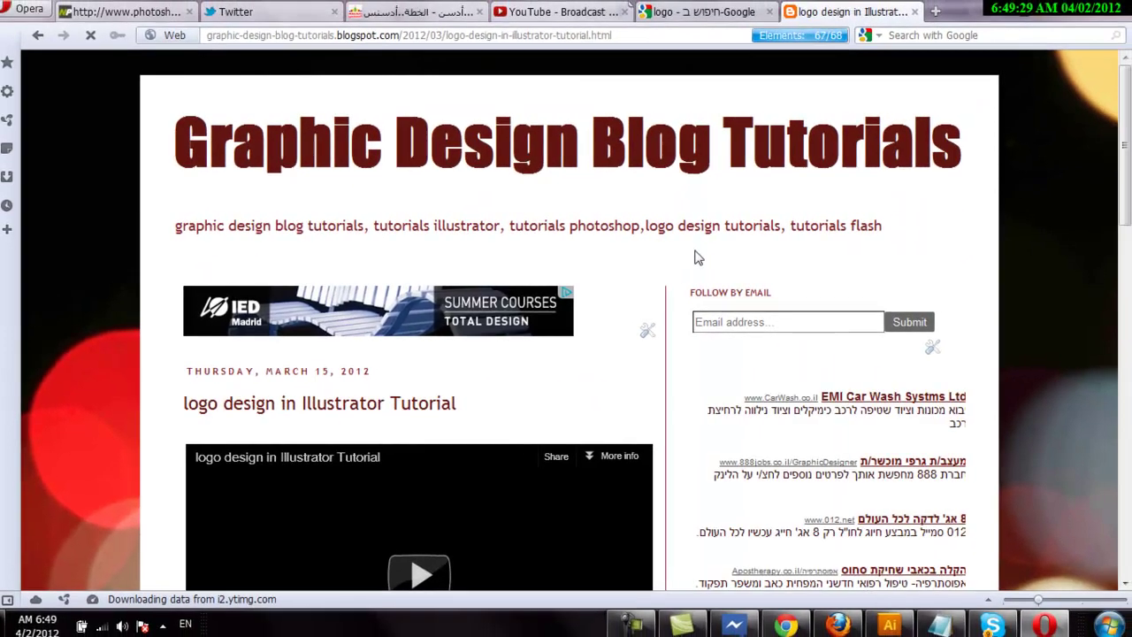
scroll(694, 261, "down", 3)
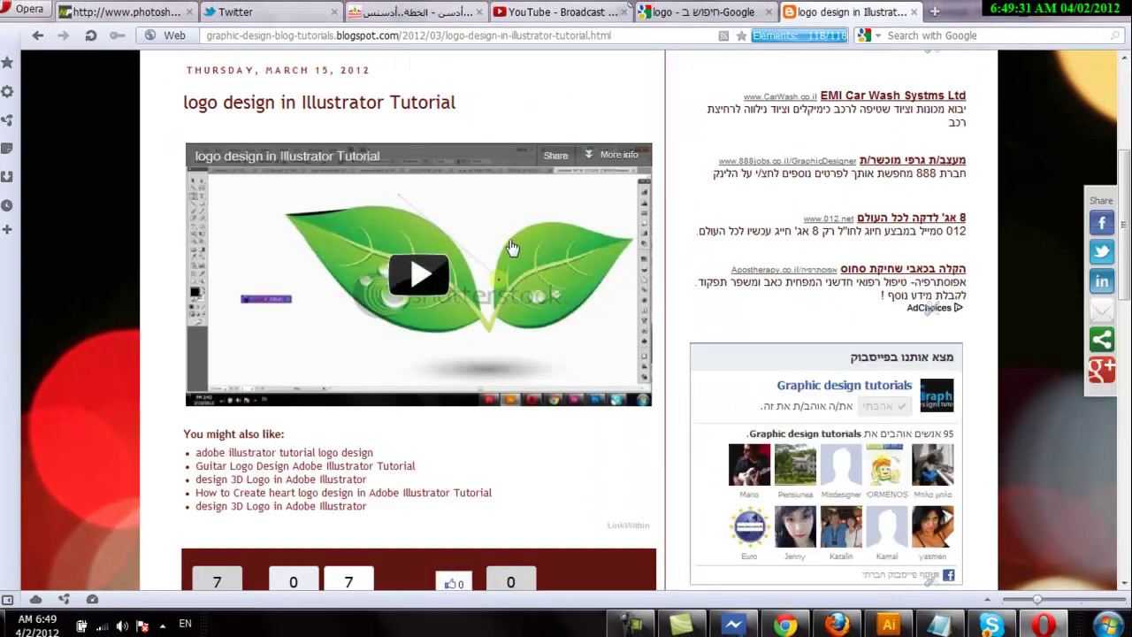
scroll(551, 313, "down", 4)
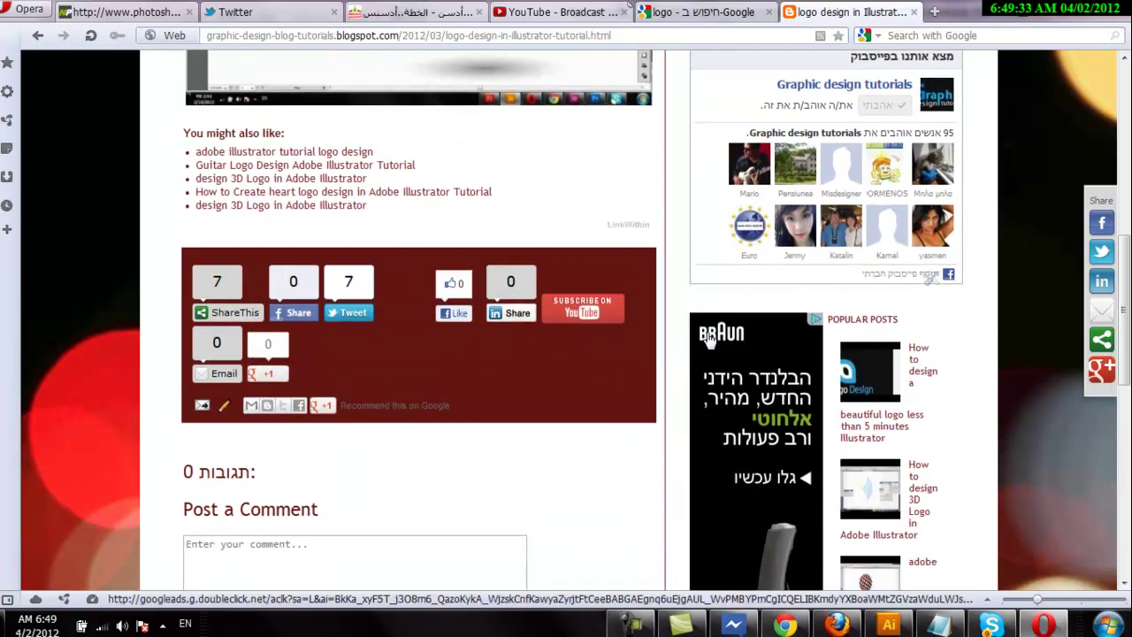
scroll(767, 334, "down", 2)
scroll(770, 336, "up", 3)
scroll(840, 345, "down", 2)
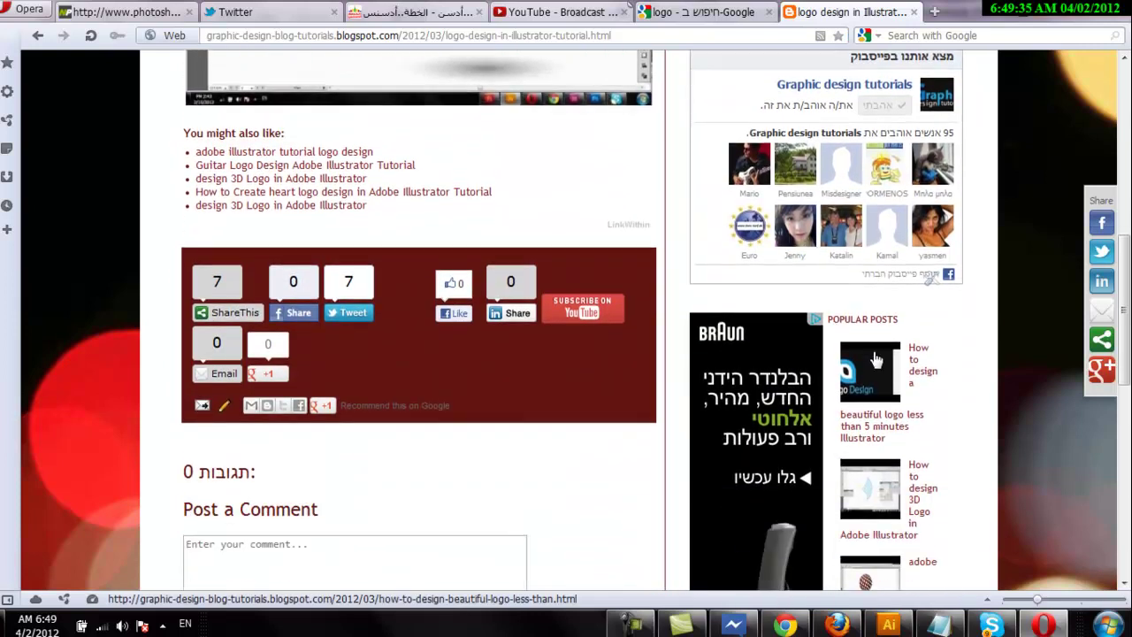
left_click(914, 353)
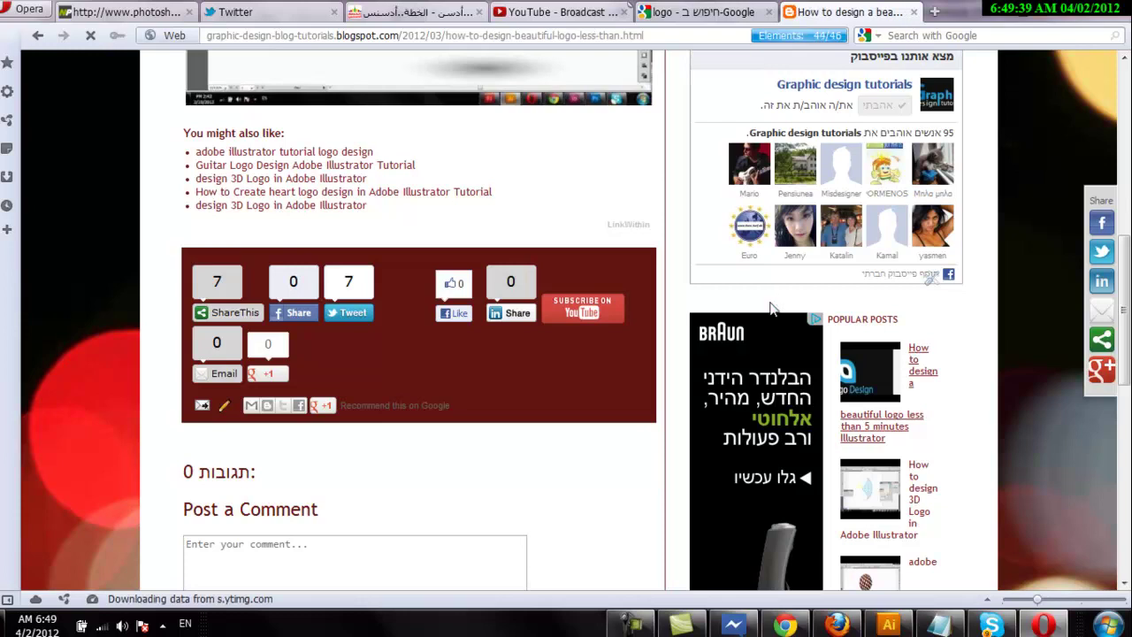
- Scroll through the logo post, then return to the empty Untitled-2 Illustrator document
scroll(708, 319, "down", 1)
scroll(696, 320, "down", 3)
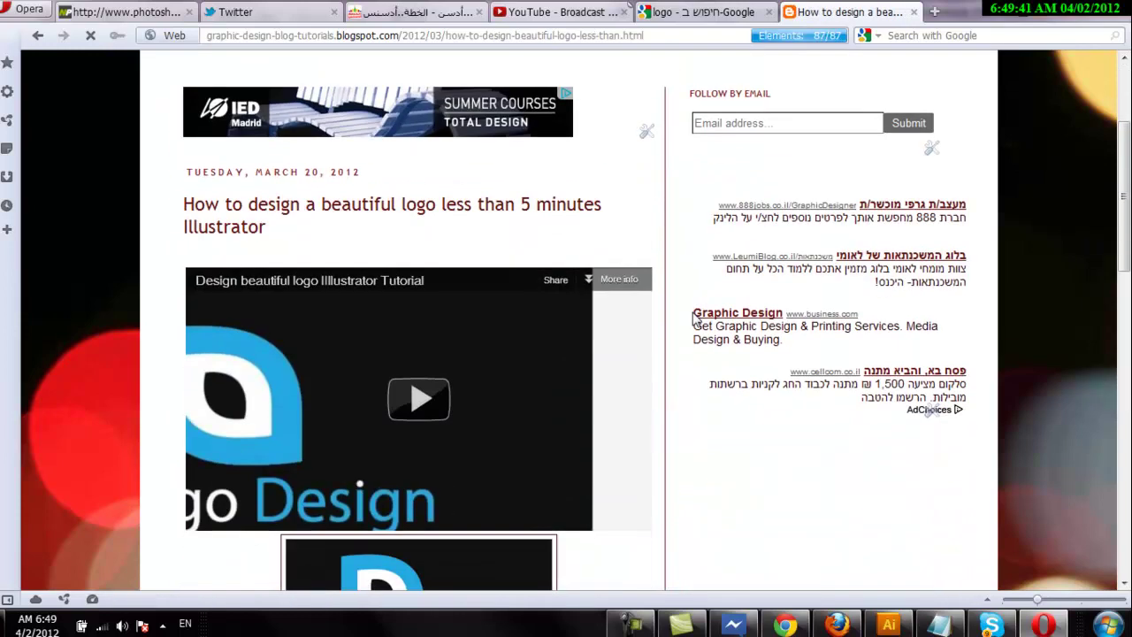
scroll(696, 321, "down", 2)
scroll(696, 320, "down", 2)
scroll(696, 321, "up", 2)
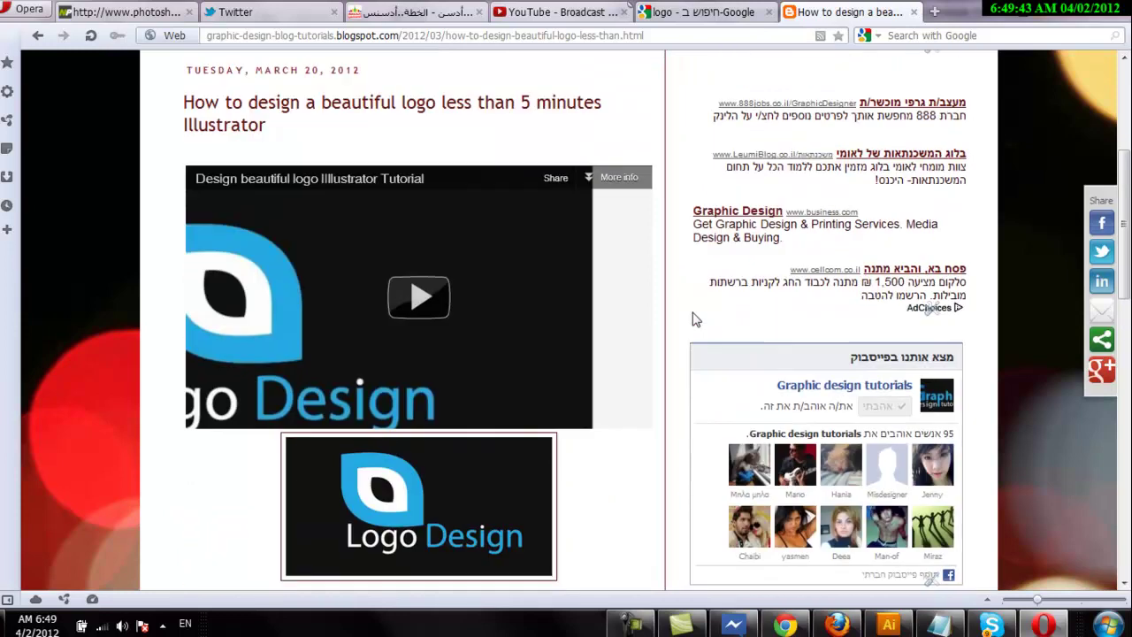
scroll(696, 320, "up", 2)
scroll(454, 390, "up", 2)
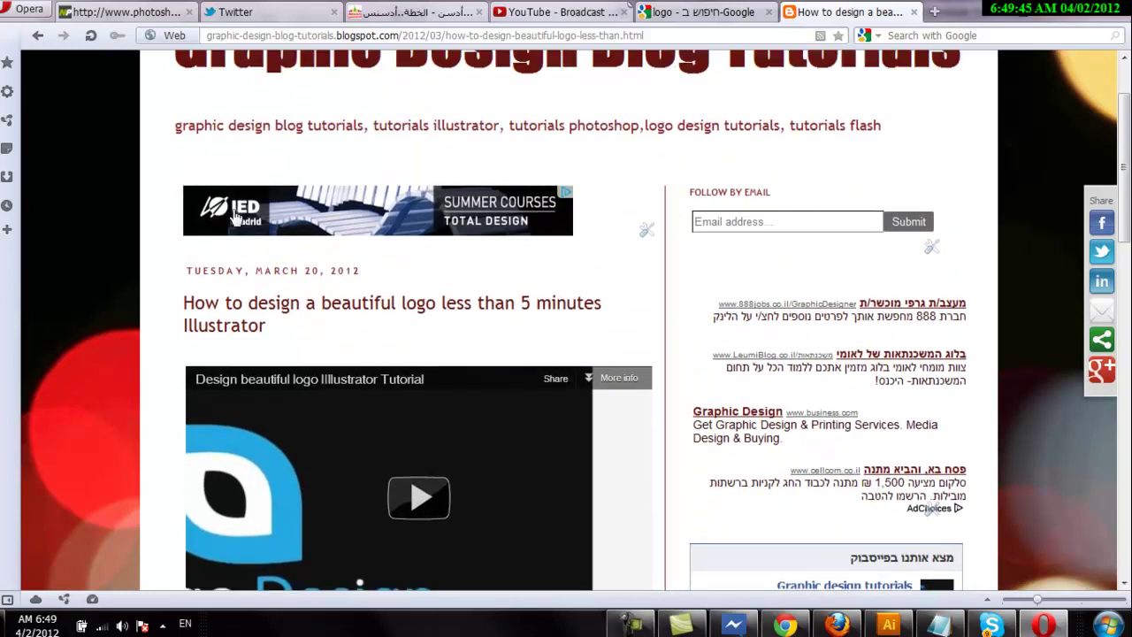
scroll(380, 265, "down", 6)
scroll(784, 309, "down", 4)
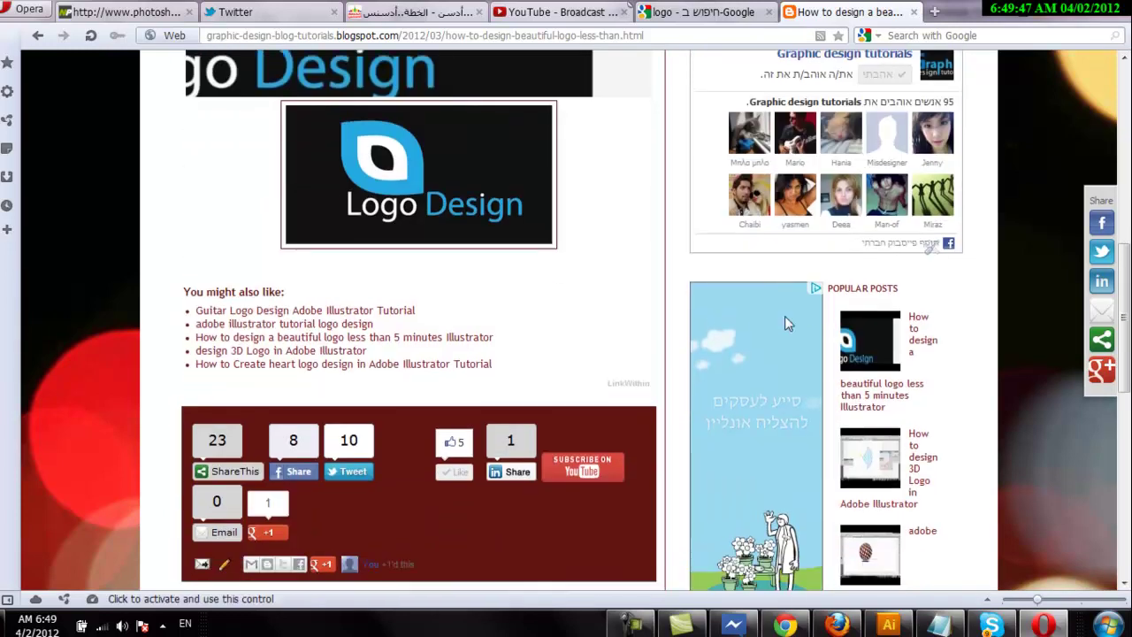
scroll(785, 316, "down", 6)
scroll(784, 331, "down", 4)
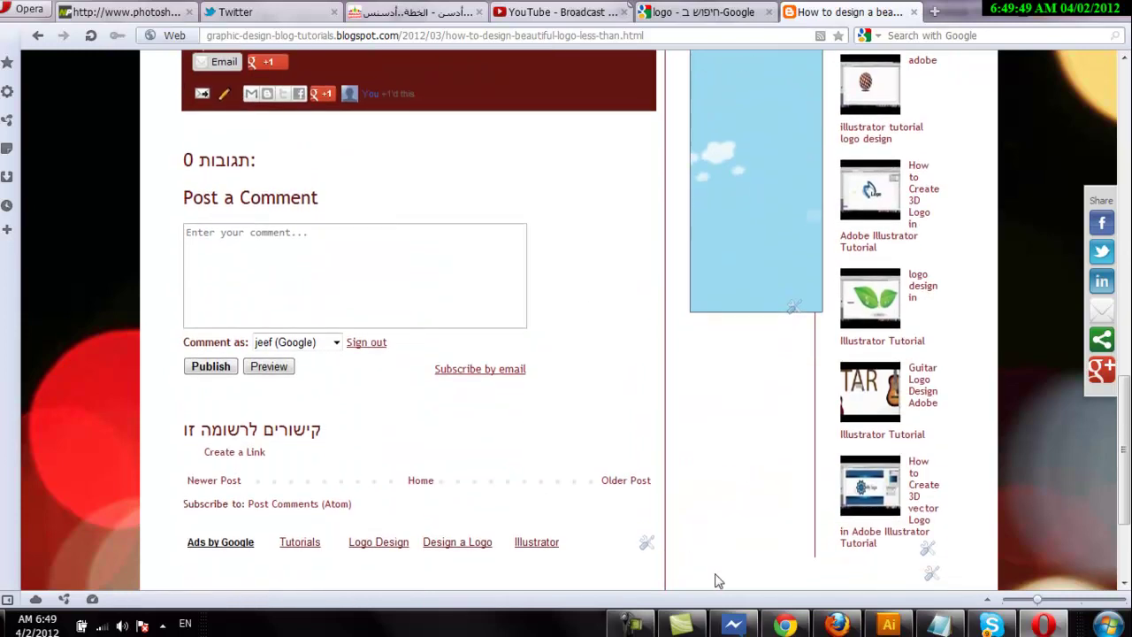
left_click(889, 625)
- Draw a circle in the upper middle of the artboard and fill it black
scroll(677, 370, "up", 1)
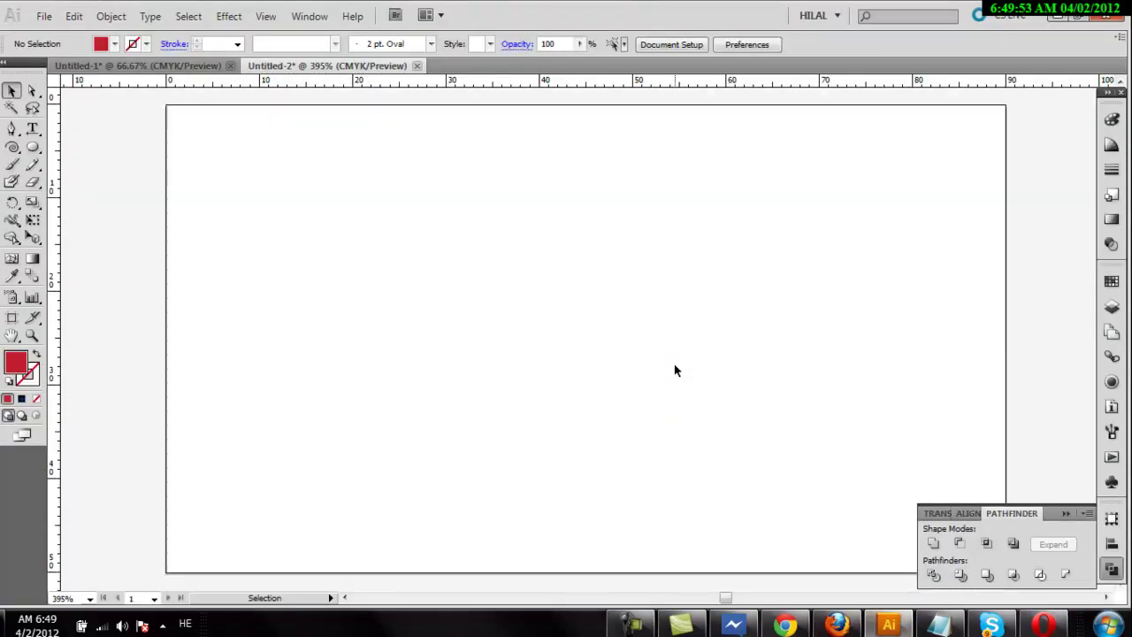
left_click(1064, 512)
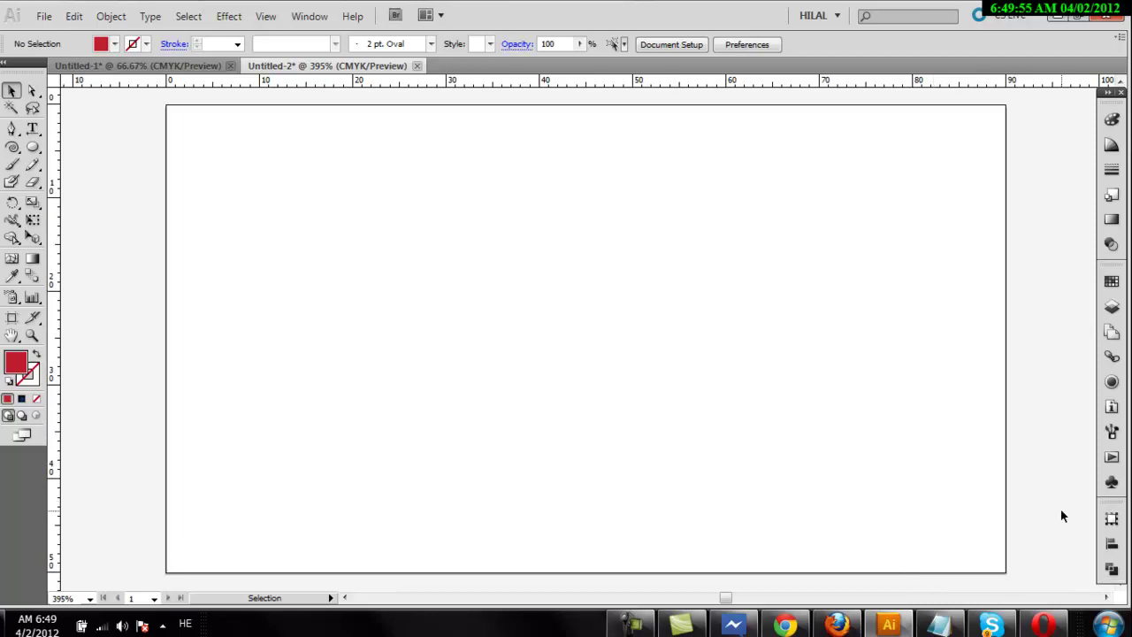
left_click(32, 147)
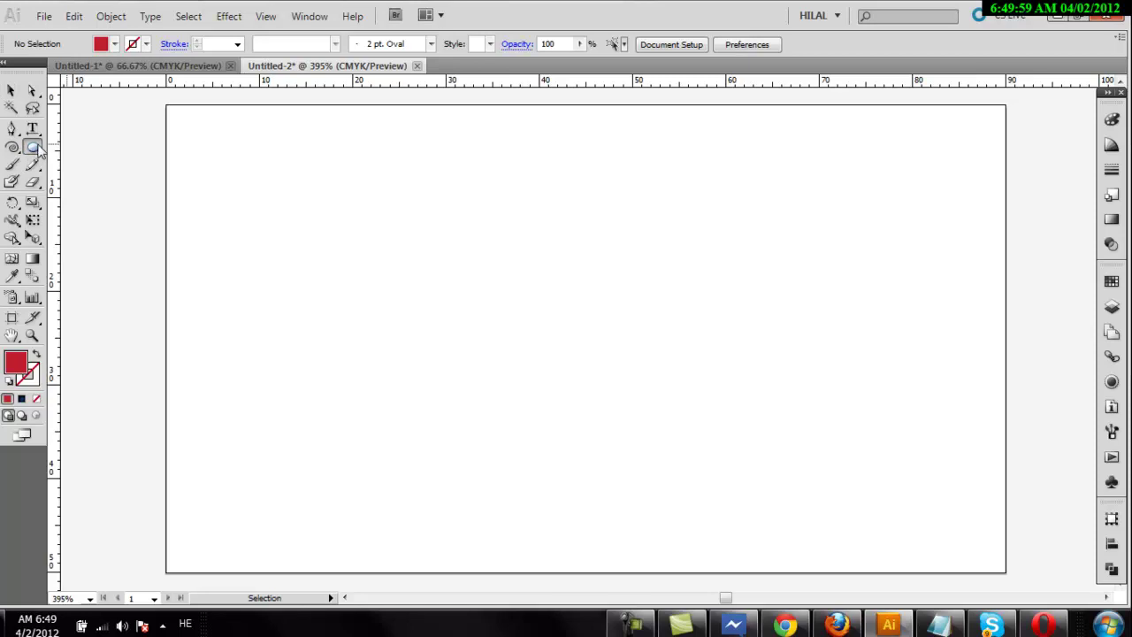
left_click_drag(38, 150, 126, 184)
left_click_drag(409, 189, 631, 383)
left_click(8, 91)
left_click(114, 43)
left_click(54, 62)
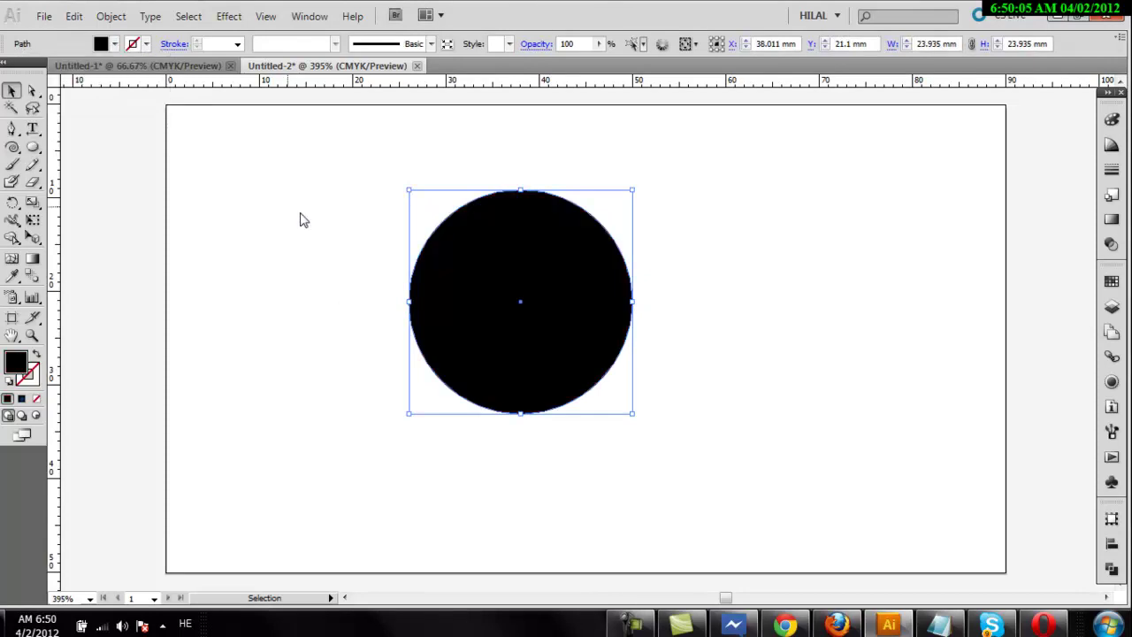
- Duplicate the circle, shrink the copy to about 16.79 mm, and centre both circles
left_click_drag(448, 257, 288, 289)
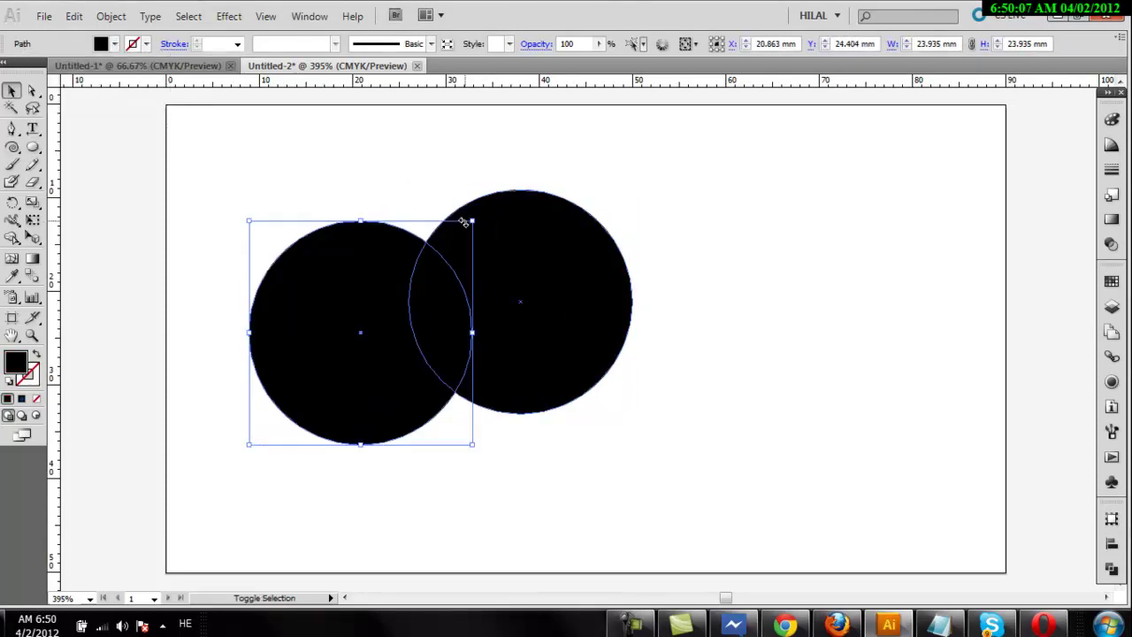
left_click_drag(471, 219, 406, 288)
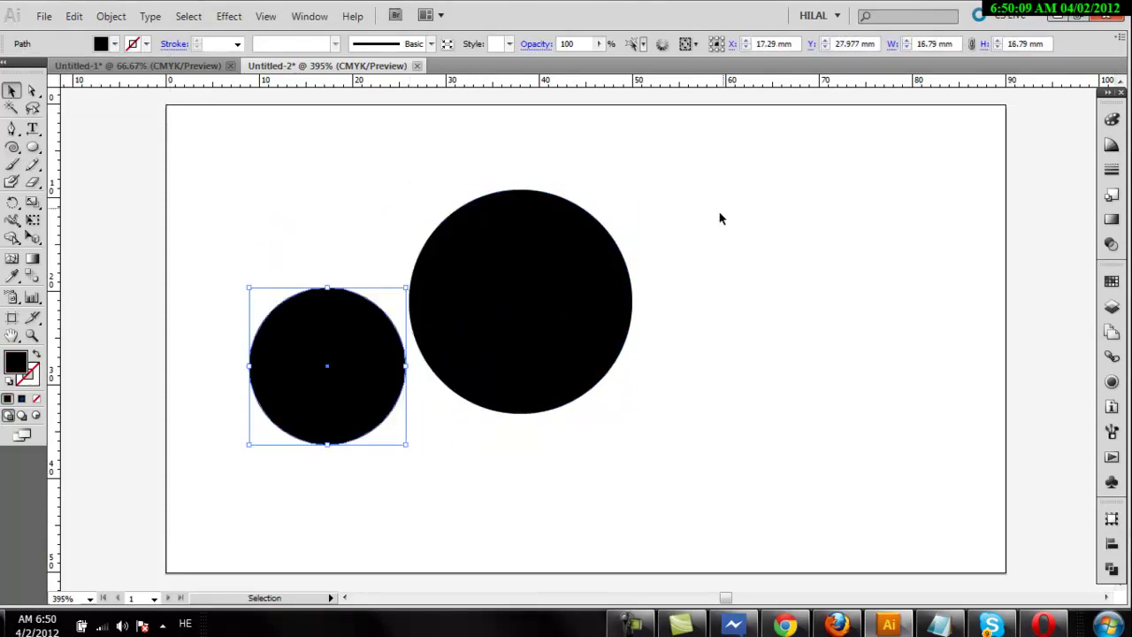
key("ctrl+a")
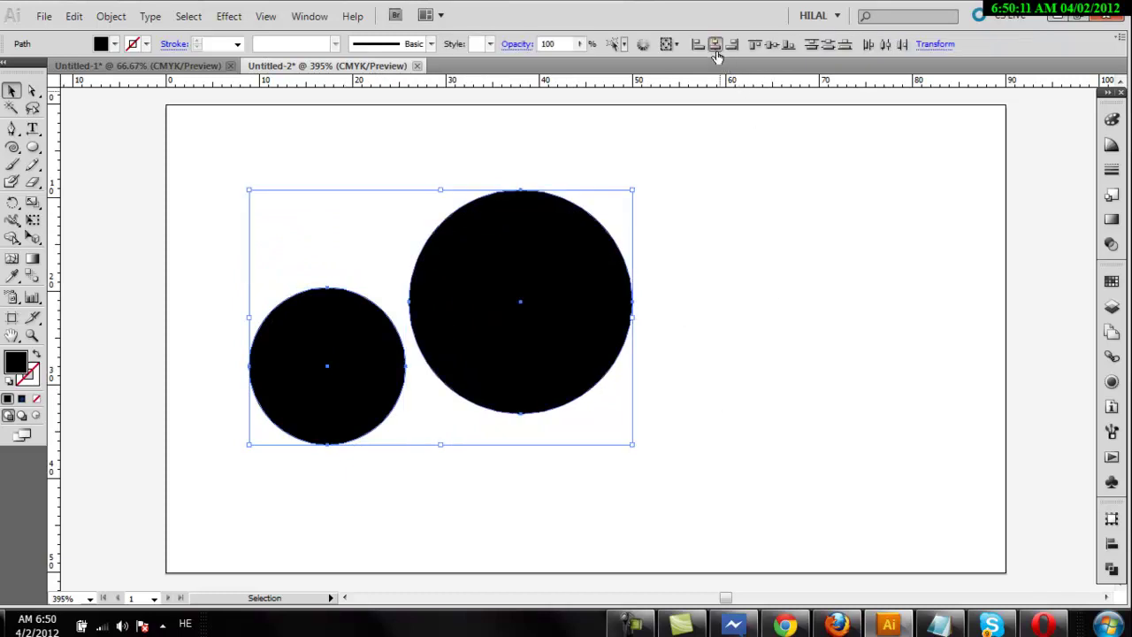
left_click(716, 46)
left_click(785, 44)
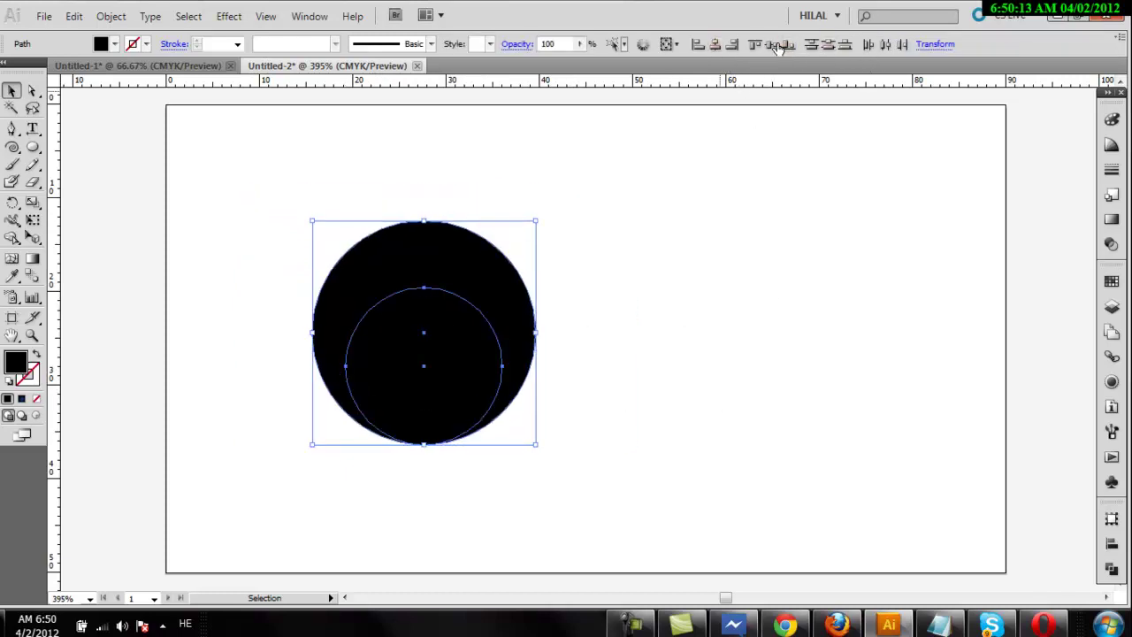
- Resize the inner circle to about 14.5 mm, re-centre, and cut it out with Minus Front
left_click(1112, 571)
left_click(618, 295)
left_click(477, 323)
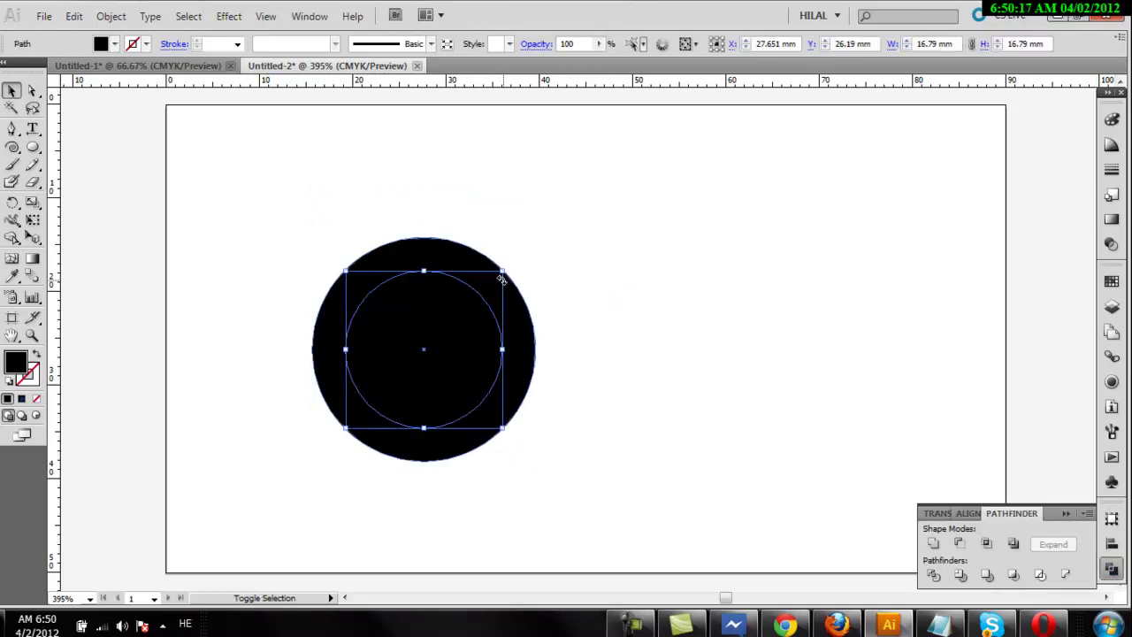
left_click_drag(504, 268, 483, 292)
left_click_drag(531, 230, 602, 279)
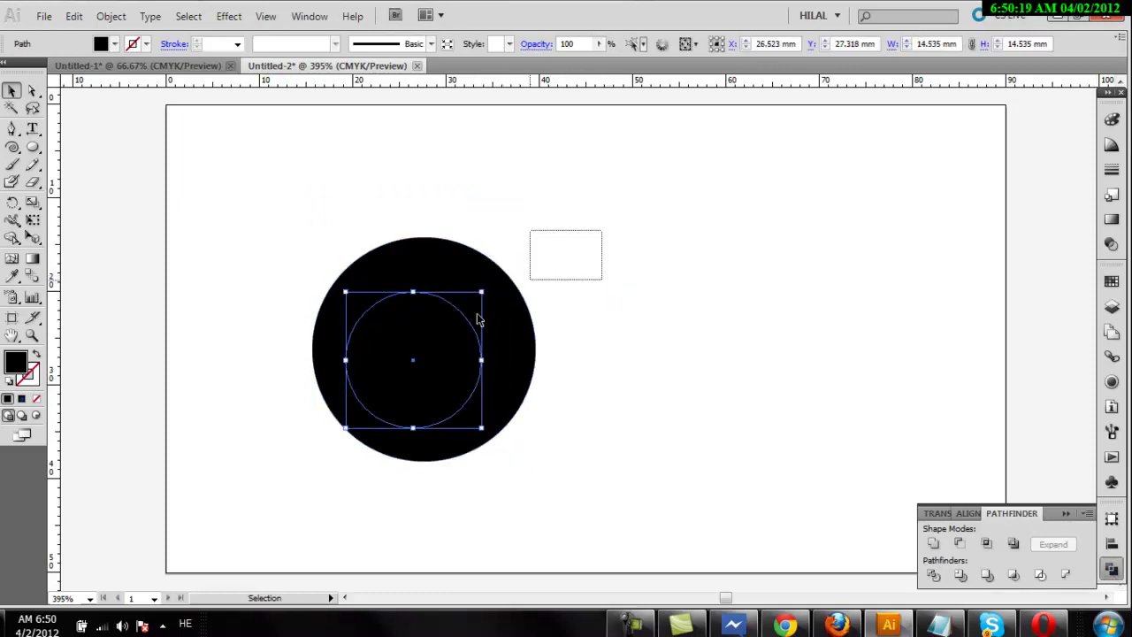
left_click(759, 46)
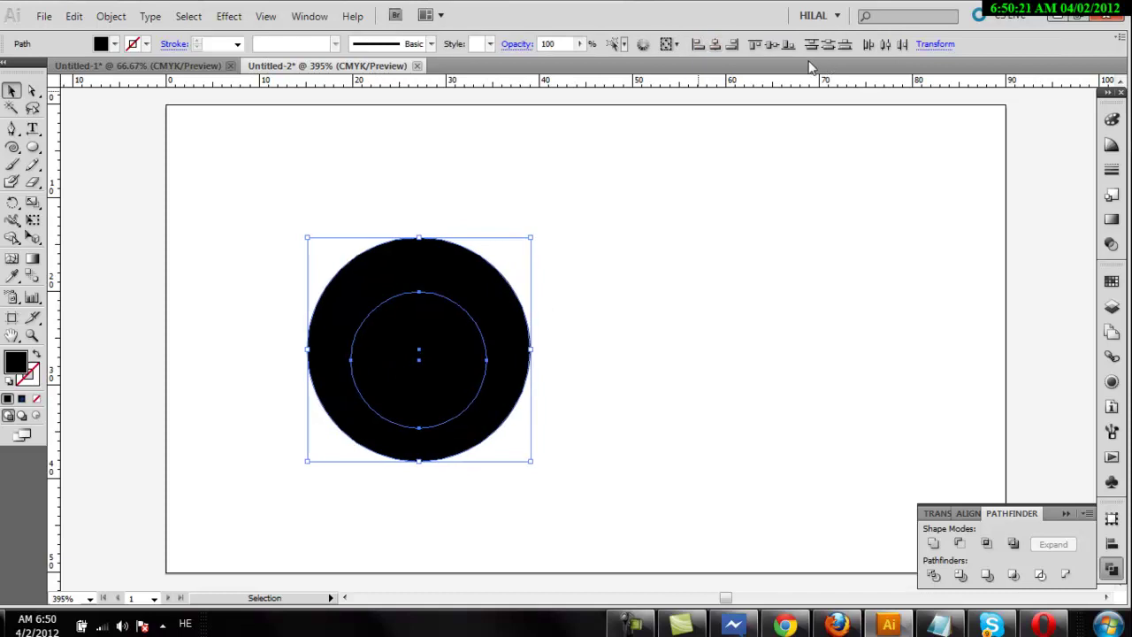
left_click(771, 46)
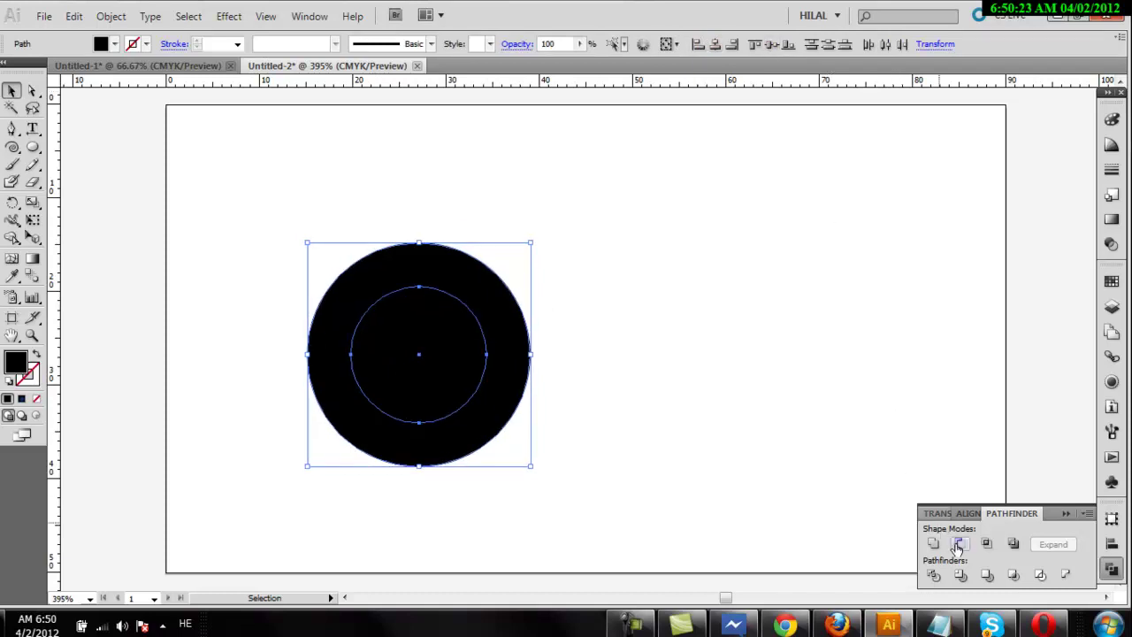
left_click(958, 546)
- Preview a 27% Pucker & Bloat on the ring, then cancel it
left_click(237, 17)
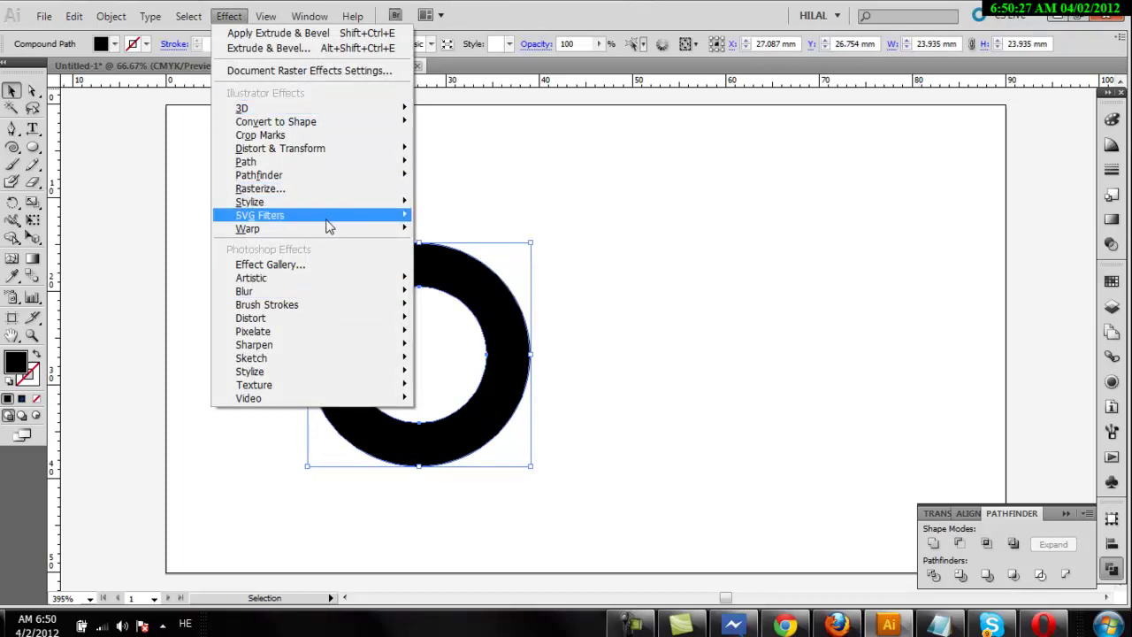
mouse_move(280, 149)
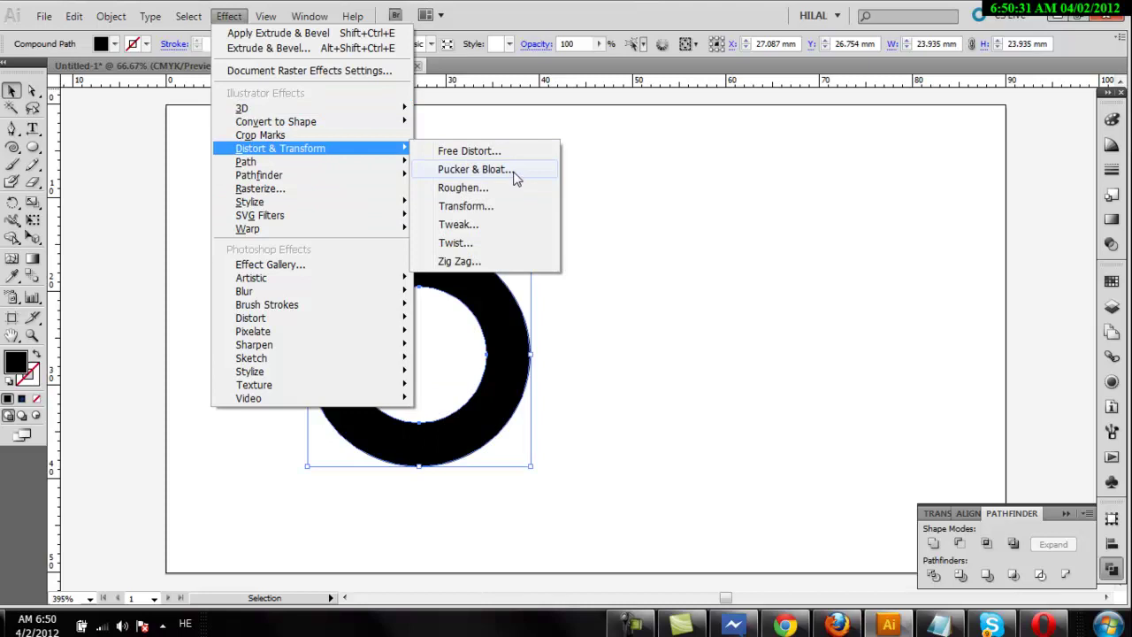
left_click(517, 179)
left_click_drag(558, 256, 789, 151)
left_click(864, 236)
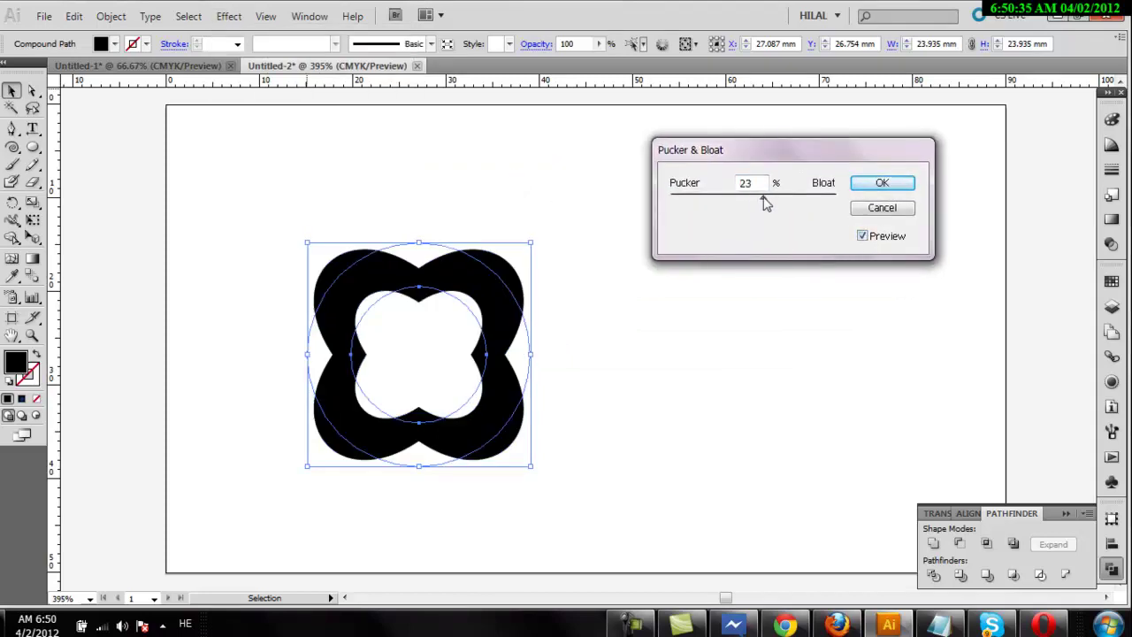
left_click_drag(767, 202, 768, 202)
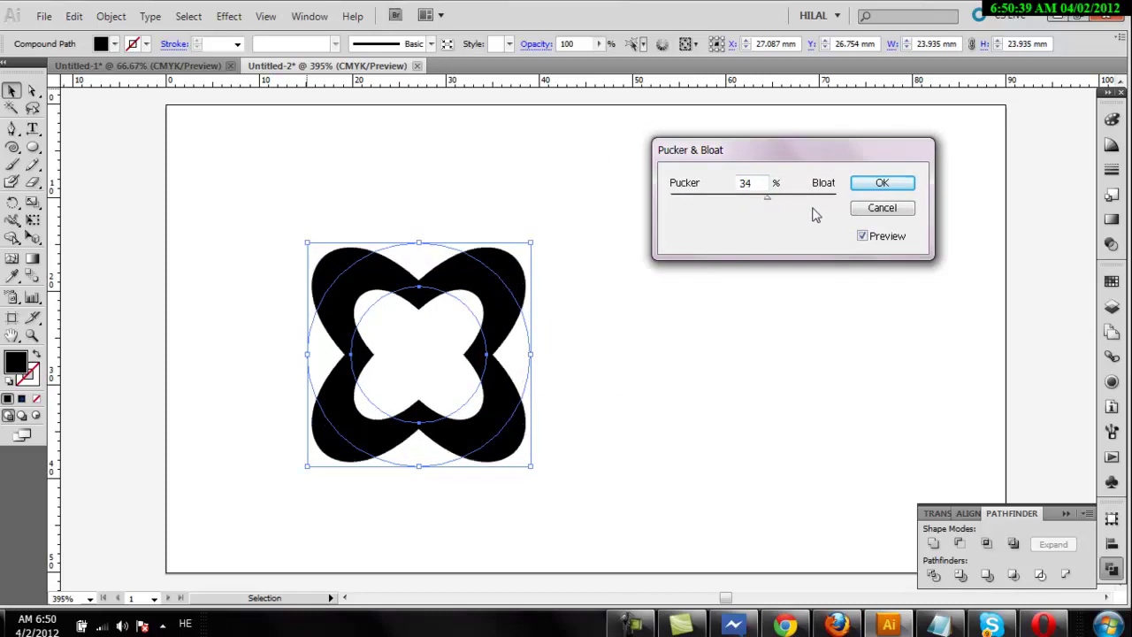
left_click(858, 209)
- Duplicate the ring to the right and reselect the original left ring
left_click_drag(507, 280, 783, 226)
left_click(439, 246)
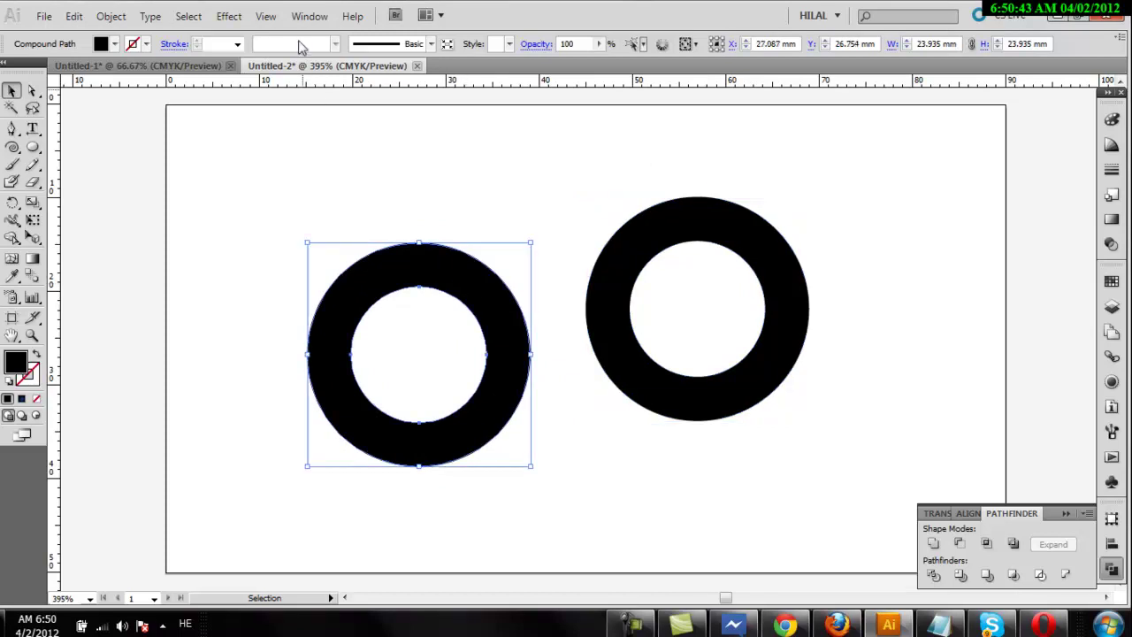
left_click(265, 16)
left_click(244, 33)
- Apply a -65% Pucker & Bloat to the left ring with Preview on
left_click(229, 16)
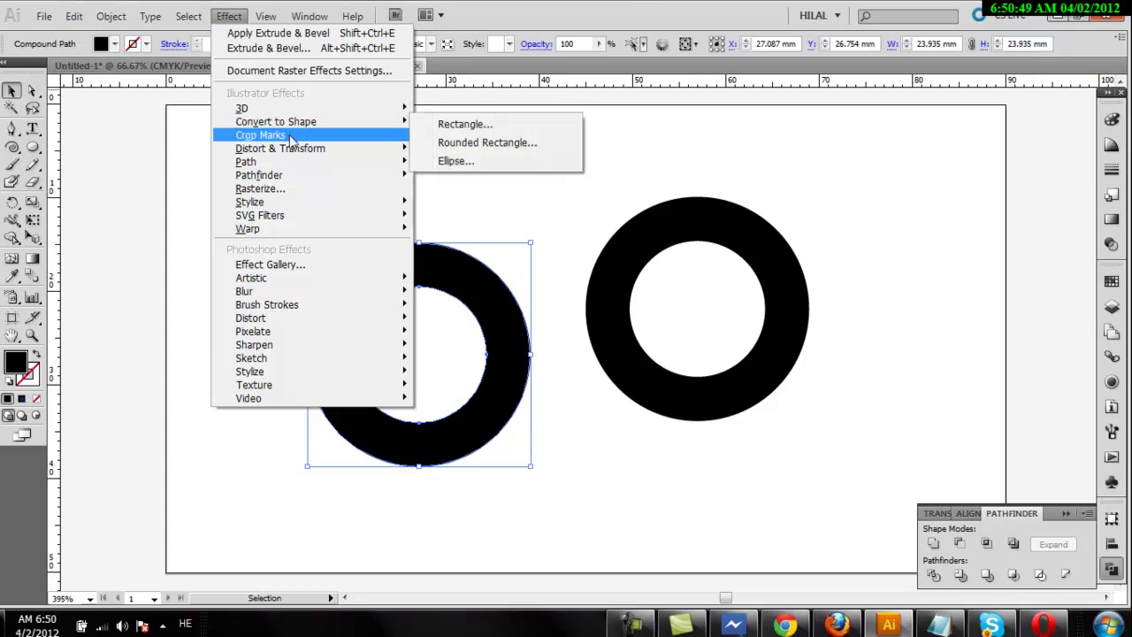
mouse_move(281, 148)
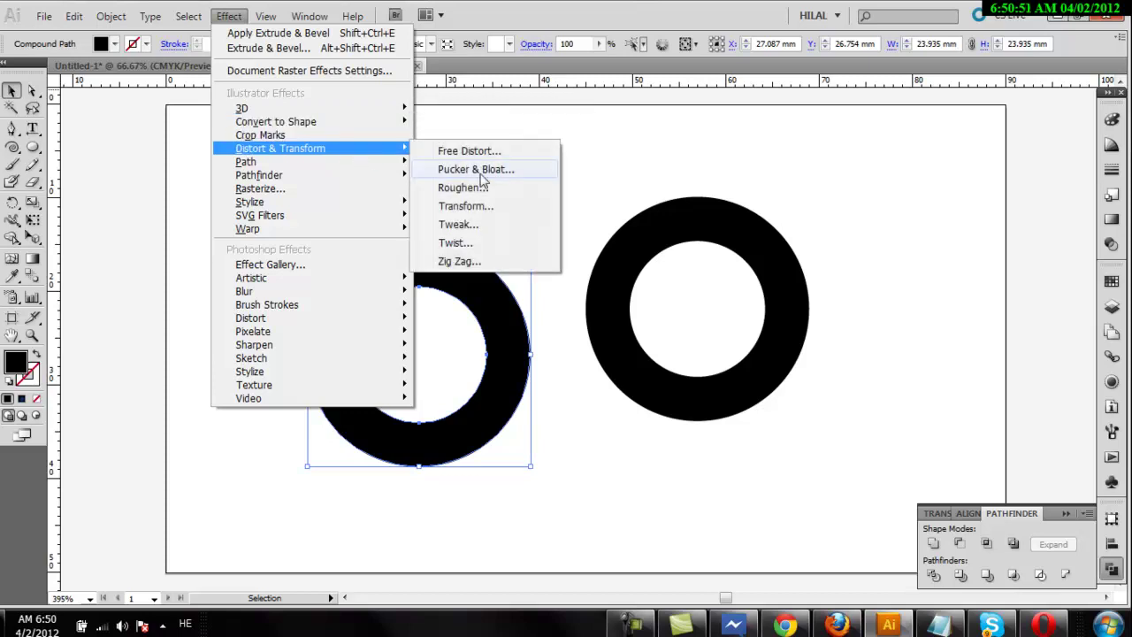
left_click(494, 169)
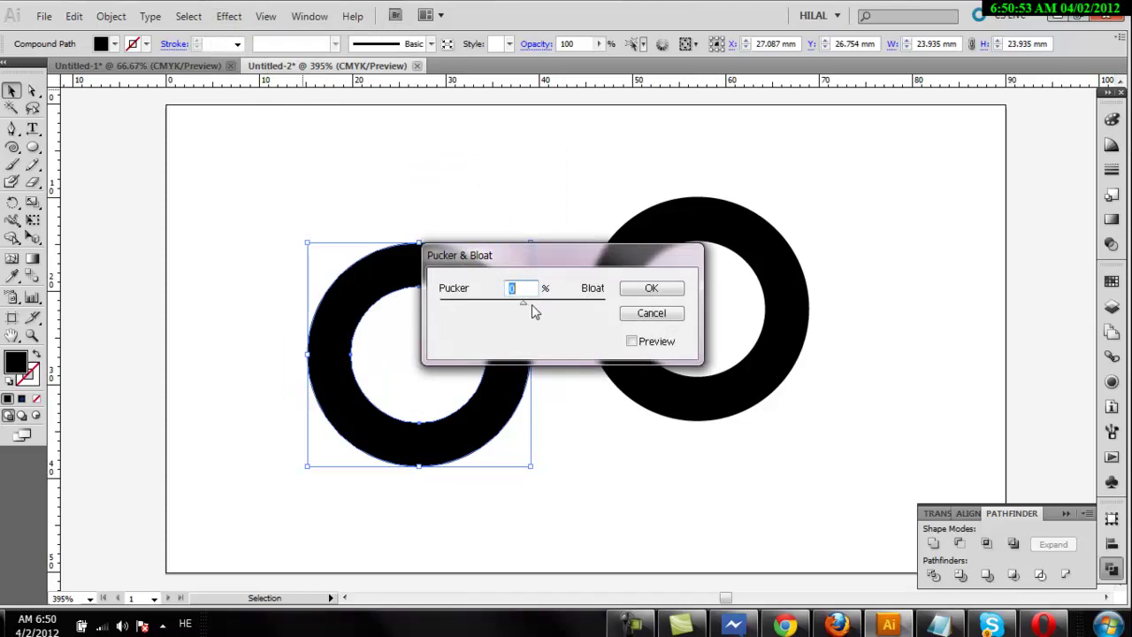
left_click_drag(587, 251, 731, 152)
left_click(775, 244)
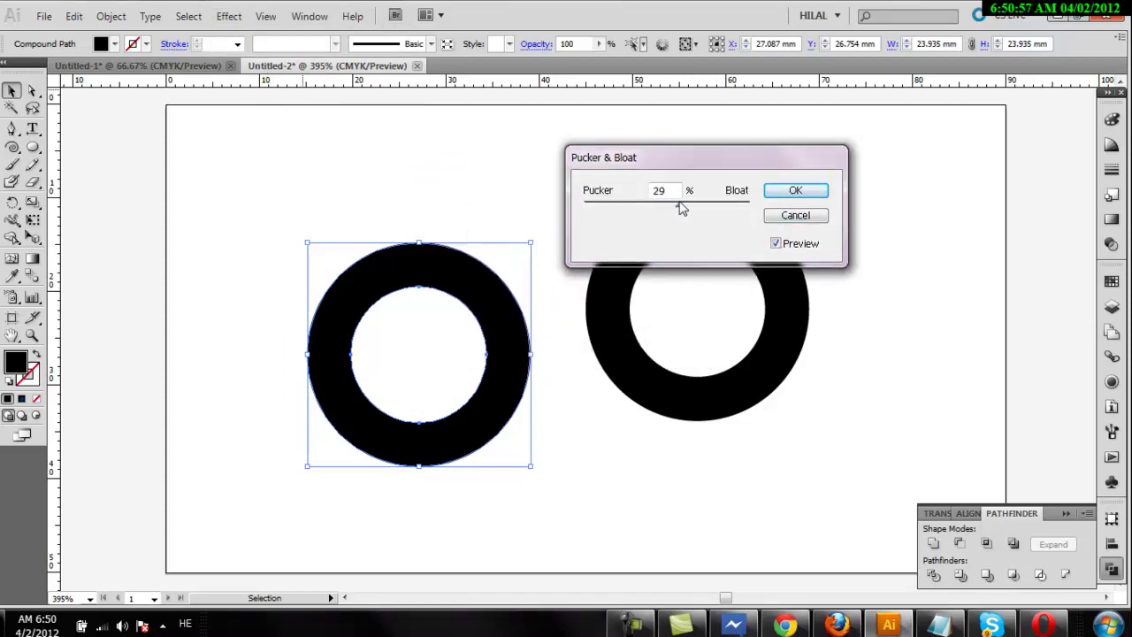
left_click_drag(681, 208, 683, 208)
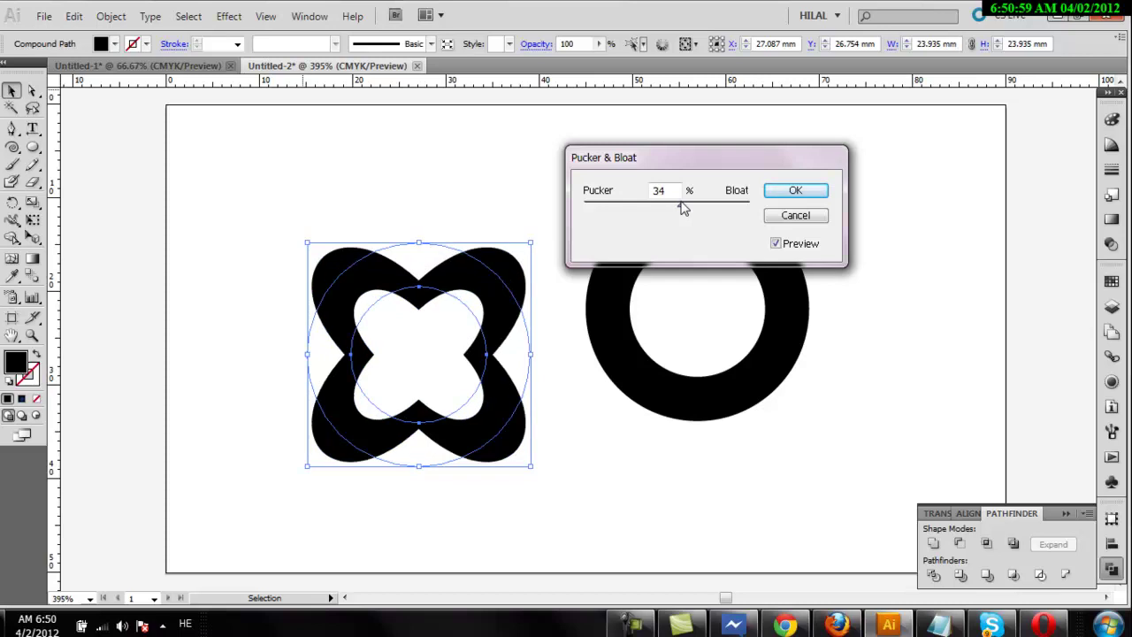
left_click_drag(688, 211, 693, 212)
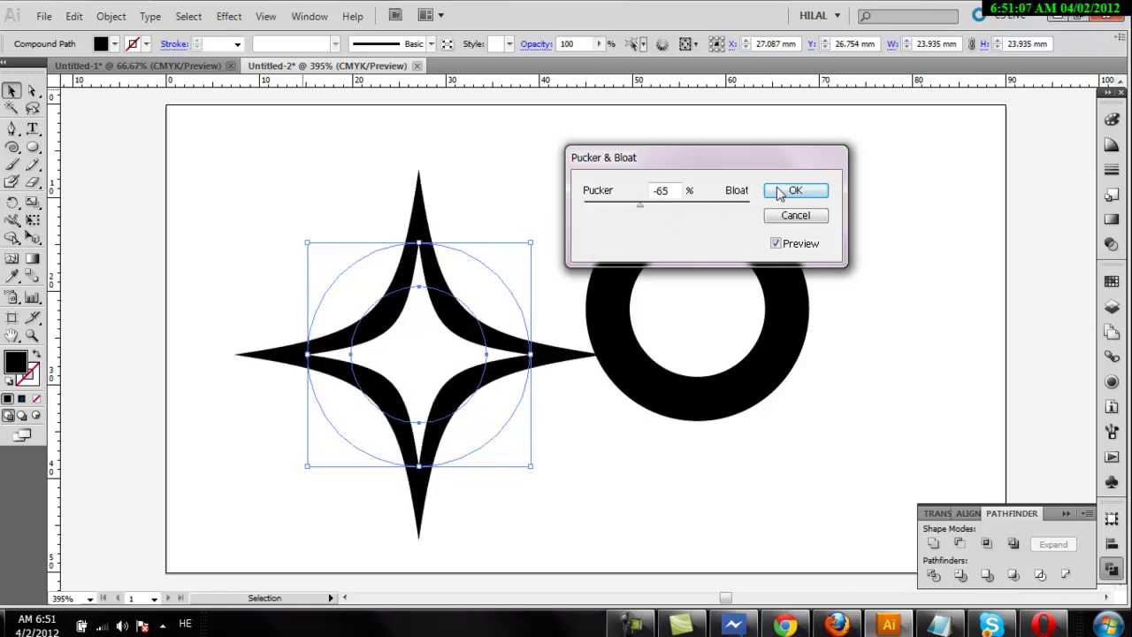
left_click(781, 192)
- Nudge the star upward and select the right-hand ring
left_click_drag(452, 278, 452, 257)
left_click(693, 255)
left_click(660, 233)
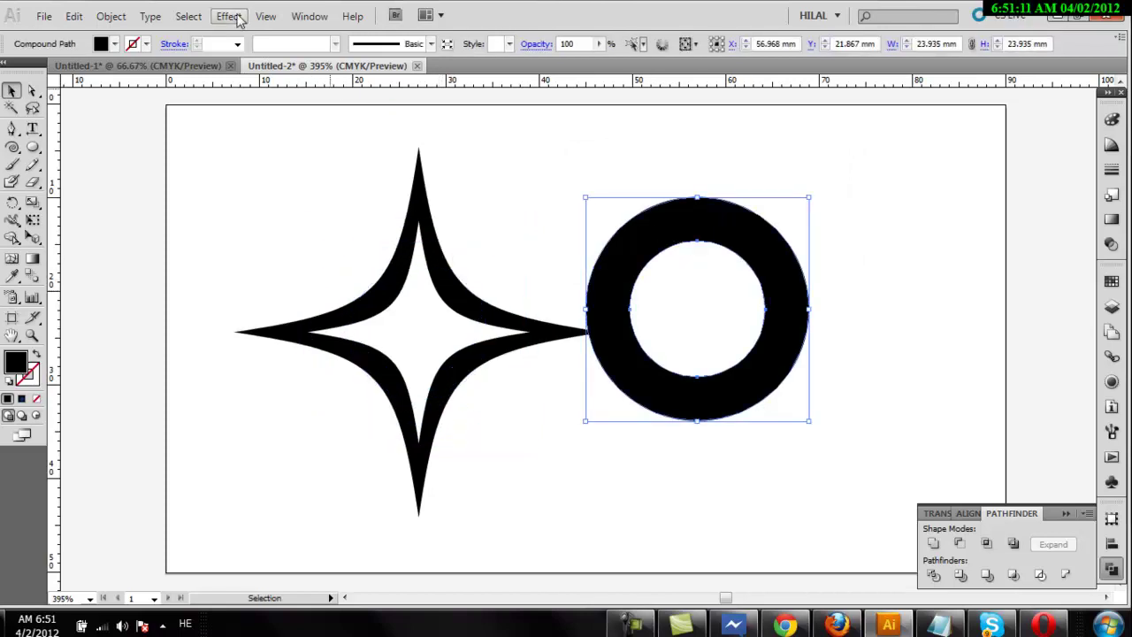
- Apply a 25% bloat via Pucker & Bloat to the right ring
left_click(237, 19)
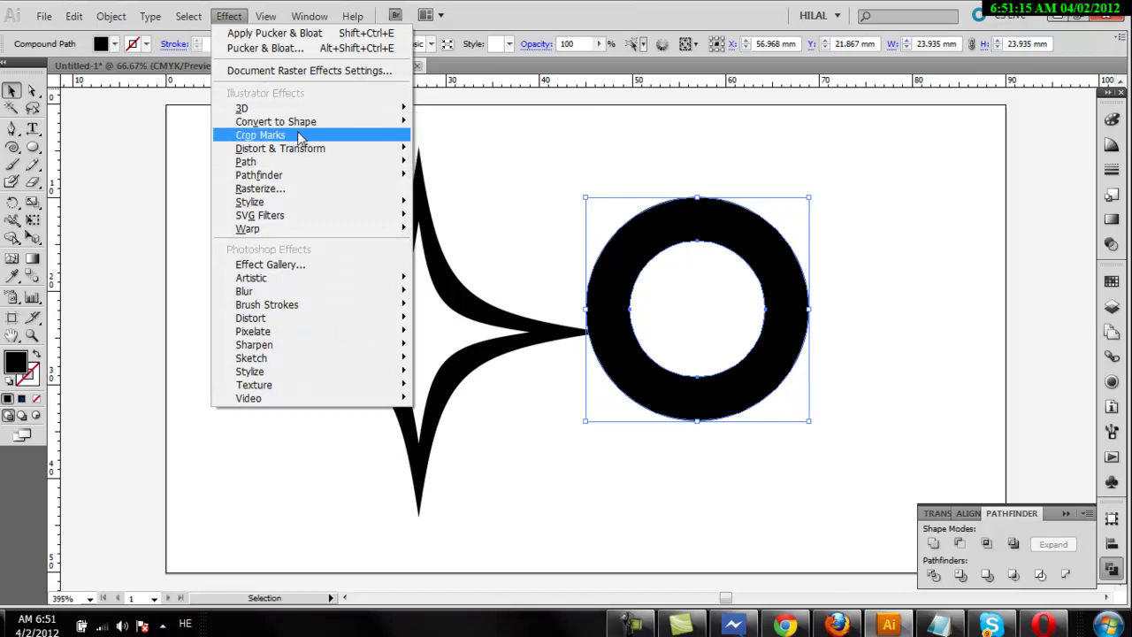
left_click(511, 169)
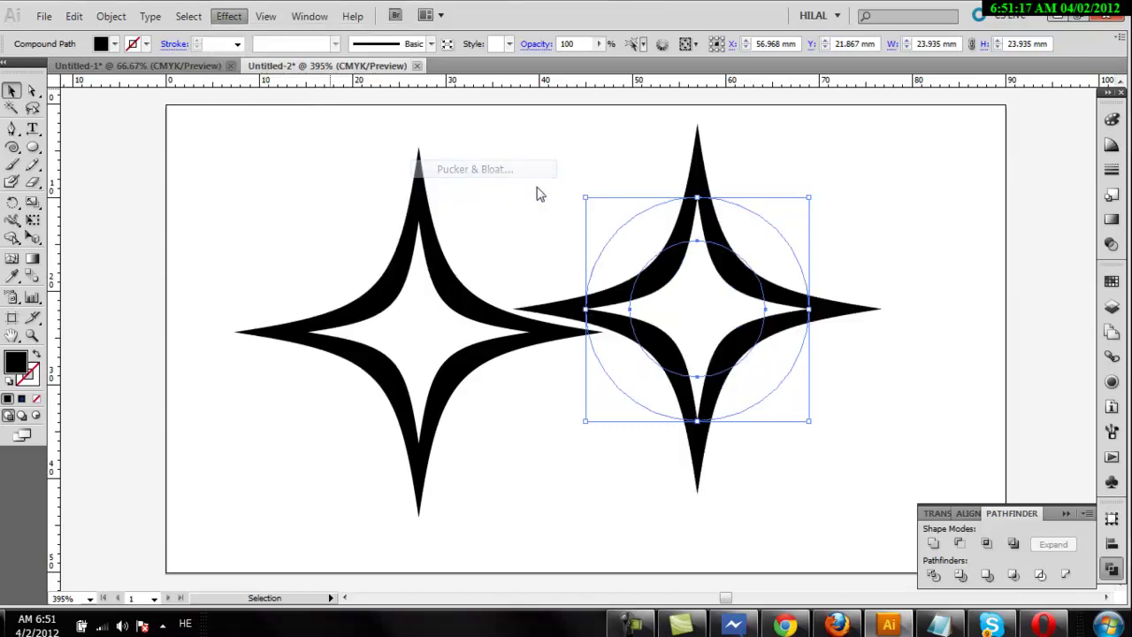
left_click_drag(643, 212, 661, 215)
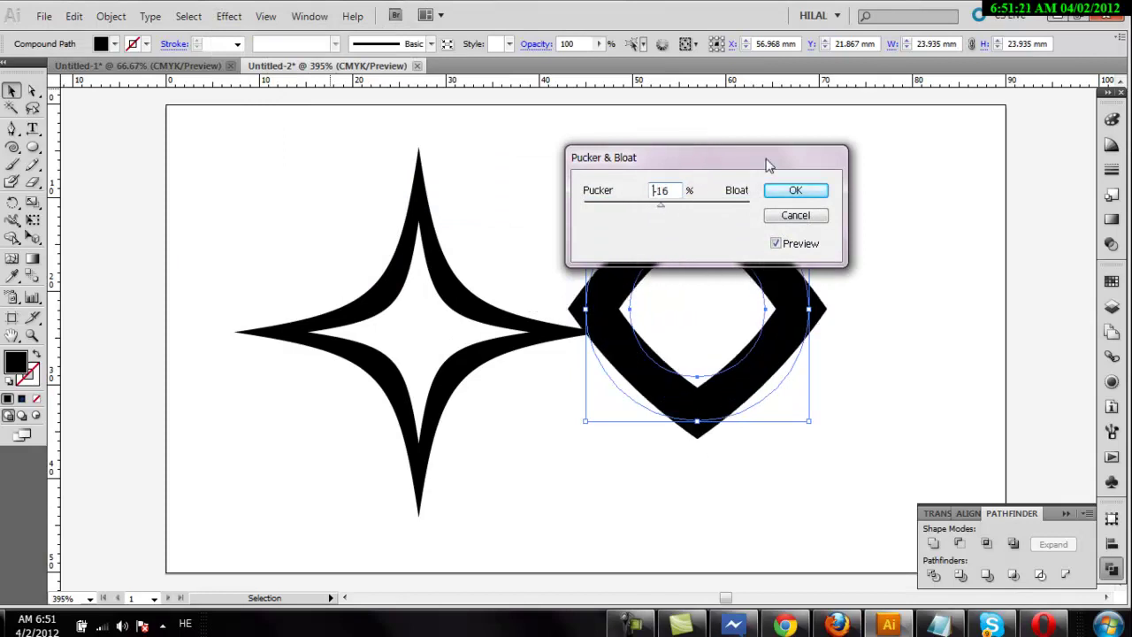
left_click_drag(767, 164, 963, 175)
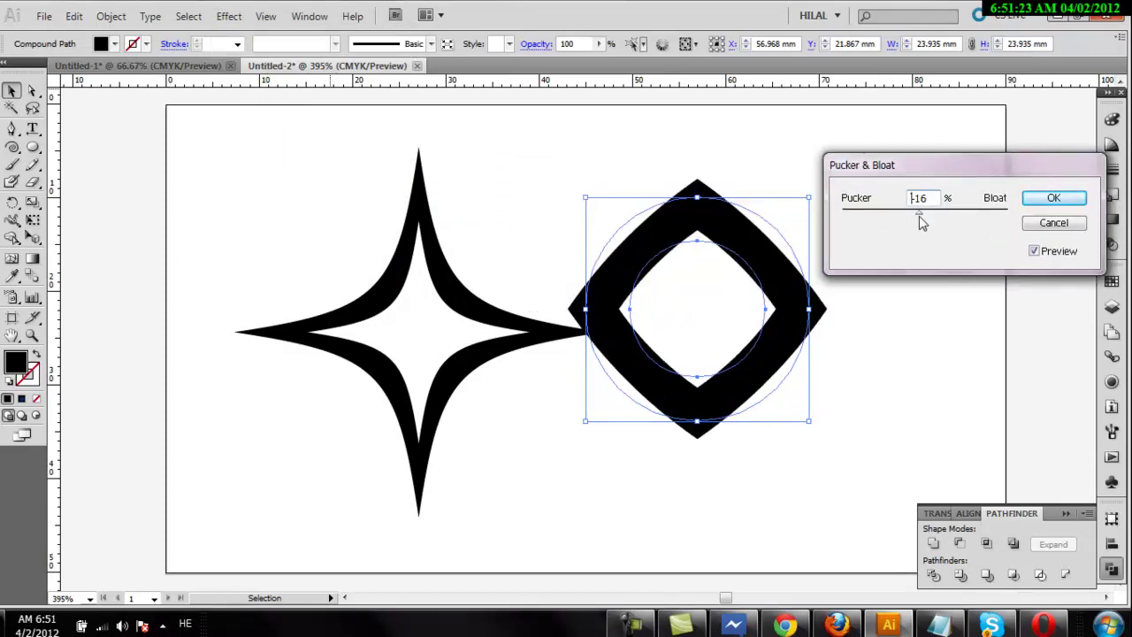
left_click_drag(923, 219, 939, 221)
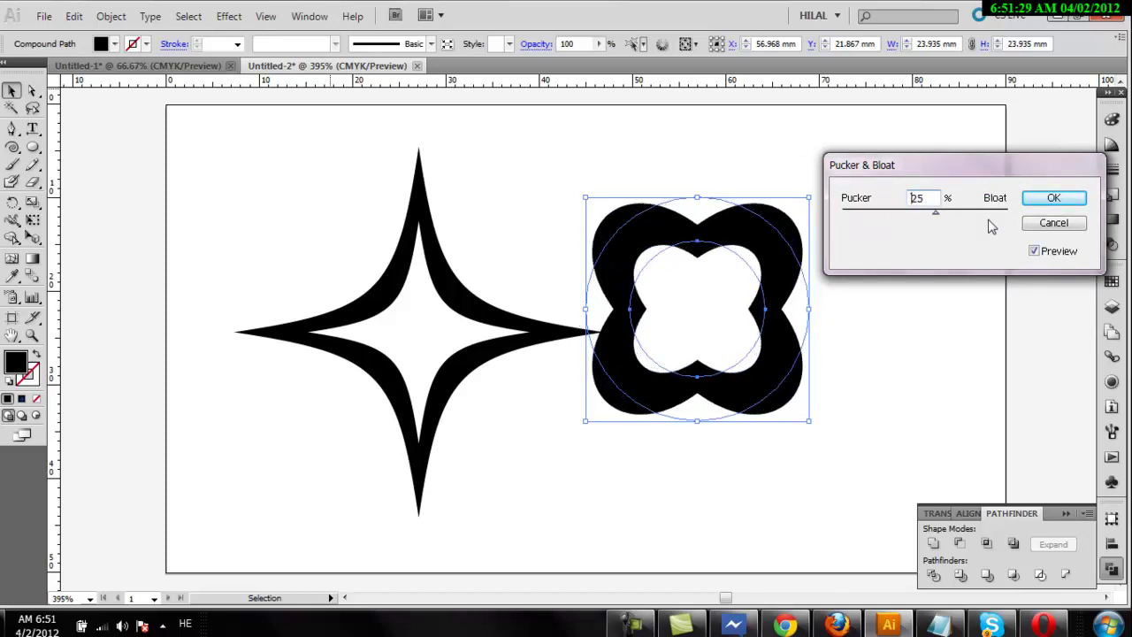
left_click(1065, 206)
- Expand the appearance of both the flower and the star into real paths
left_click(229, 16)
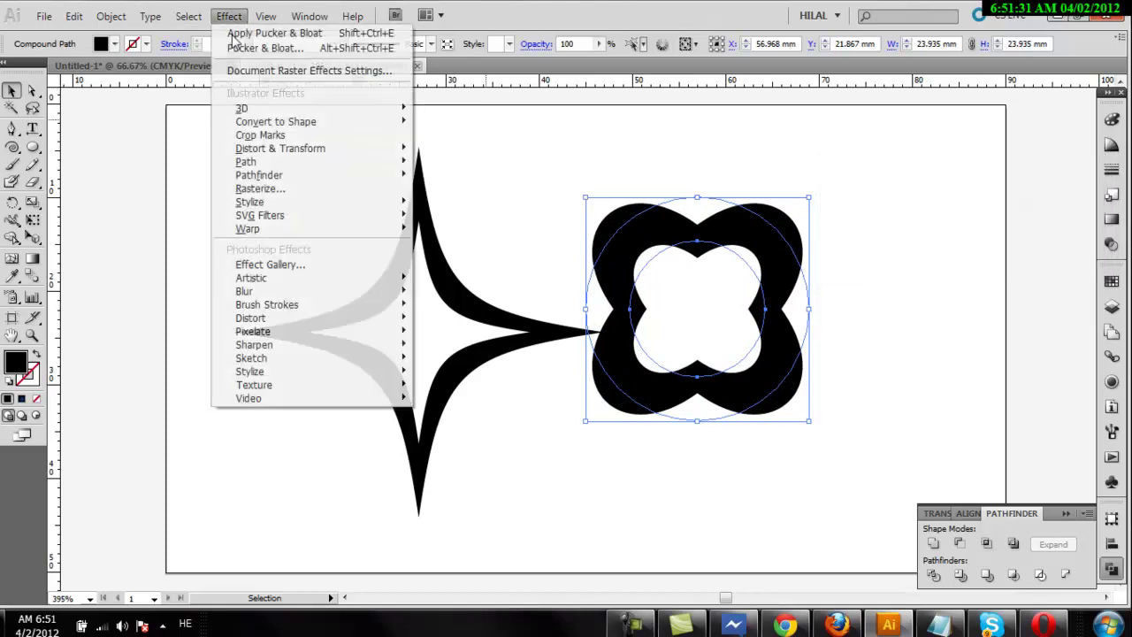
left_click(110, 16)
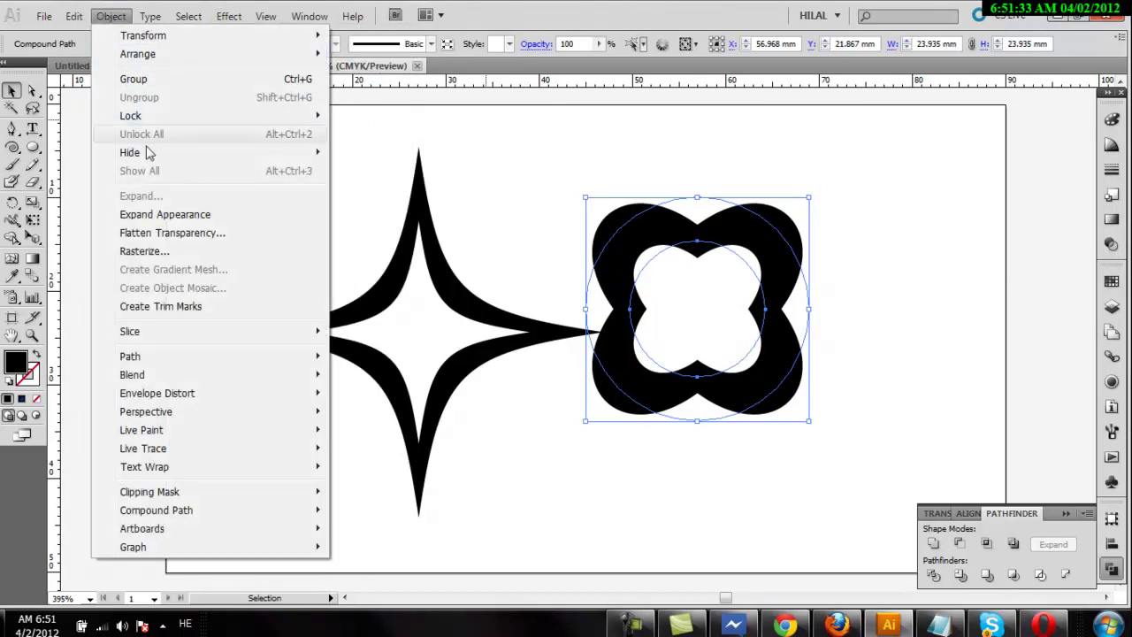
left_click(148, 218)
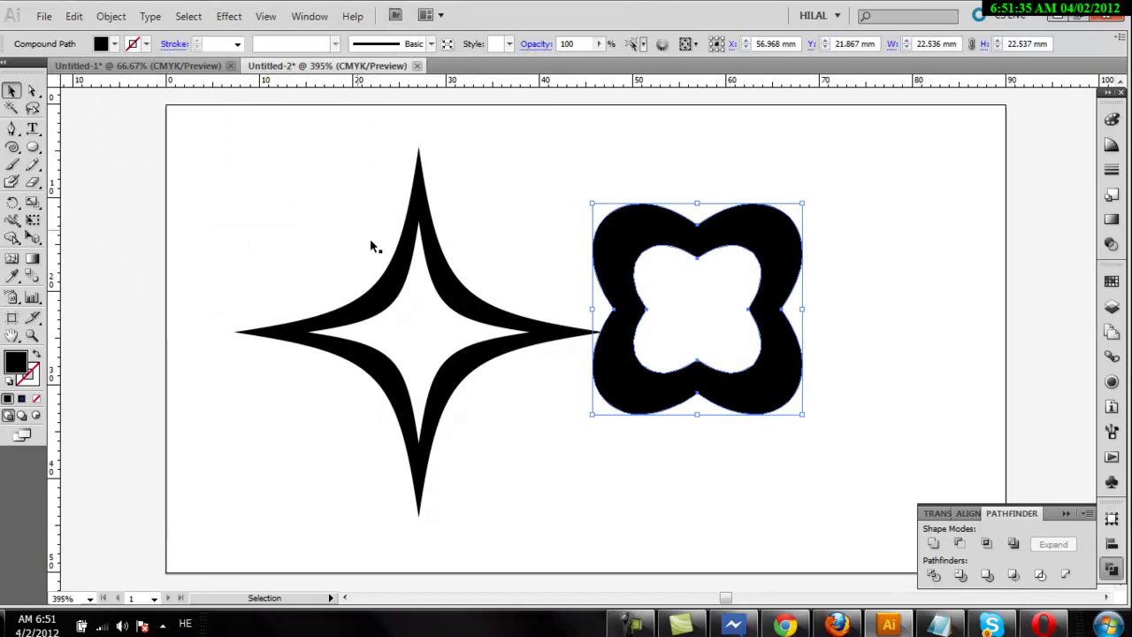
left_click_drag(354, 220, 388, 253)
left_click(124, 17)
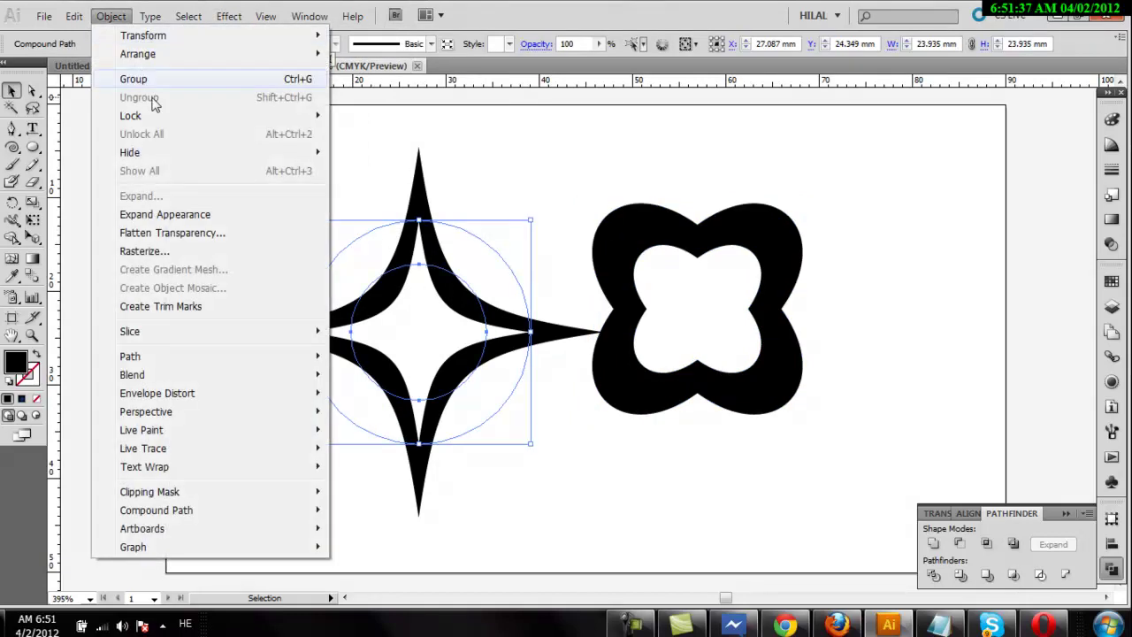
left_click(190, 213)
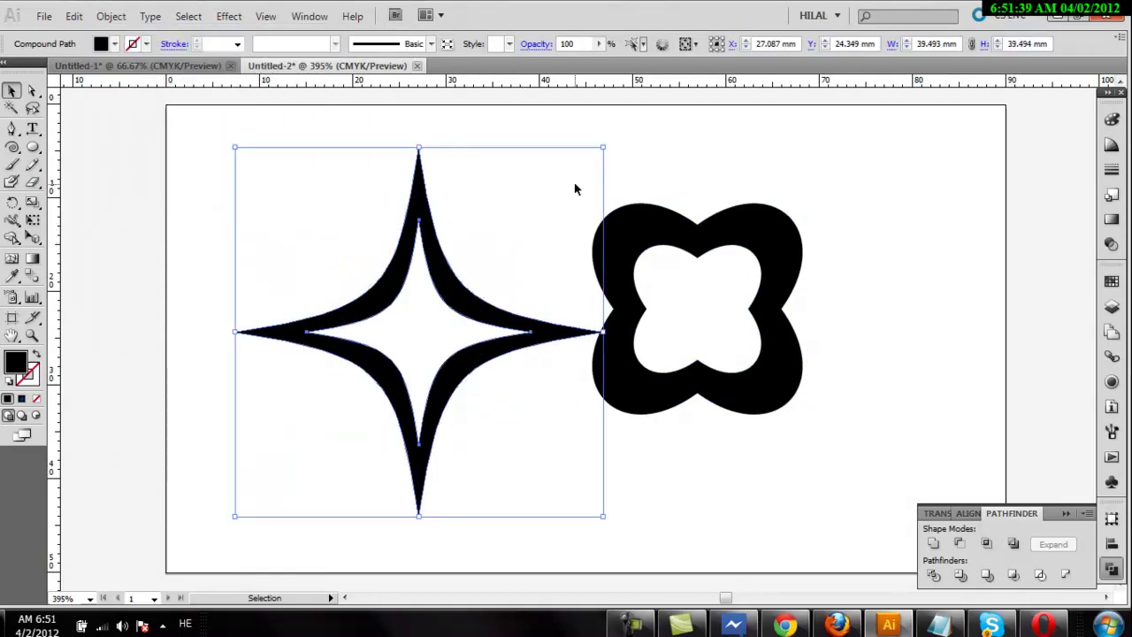
- Centre the star and flower horizontally and vertically, then move them left together
left_click(727, 246)
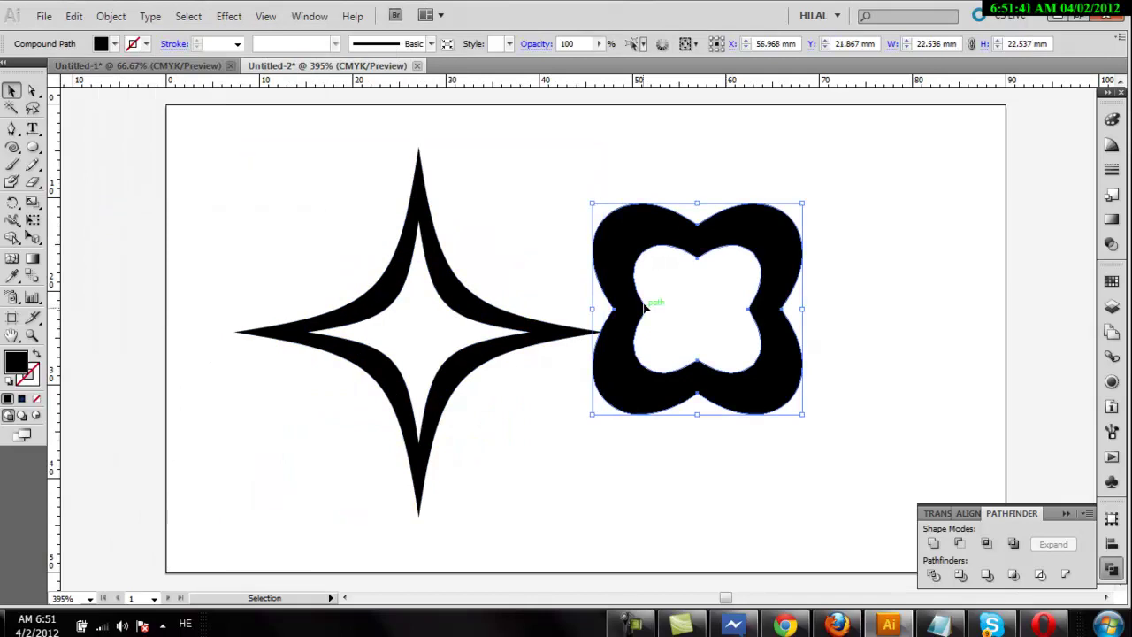
left_click(477, 299, "shift")
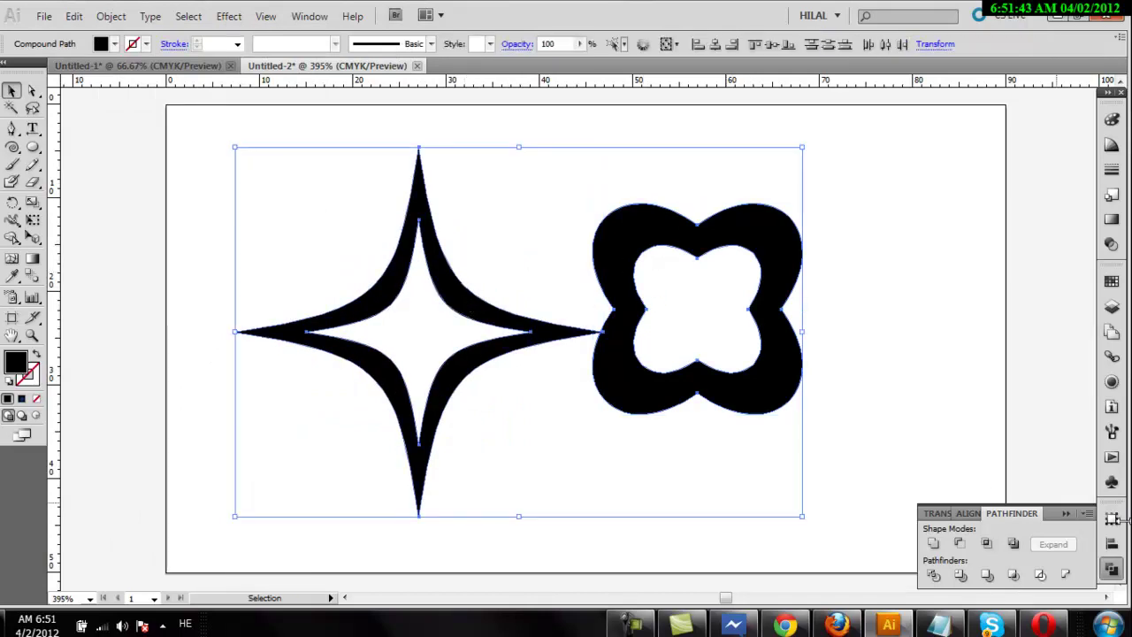
left_click(1112, 545)
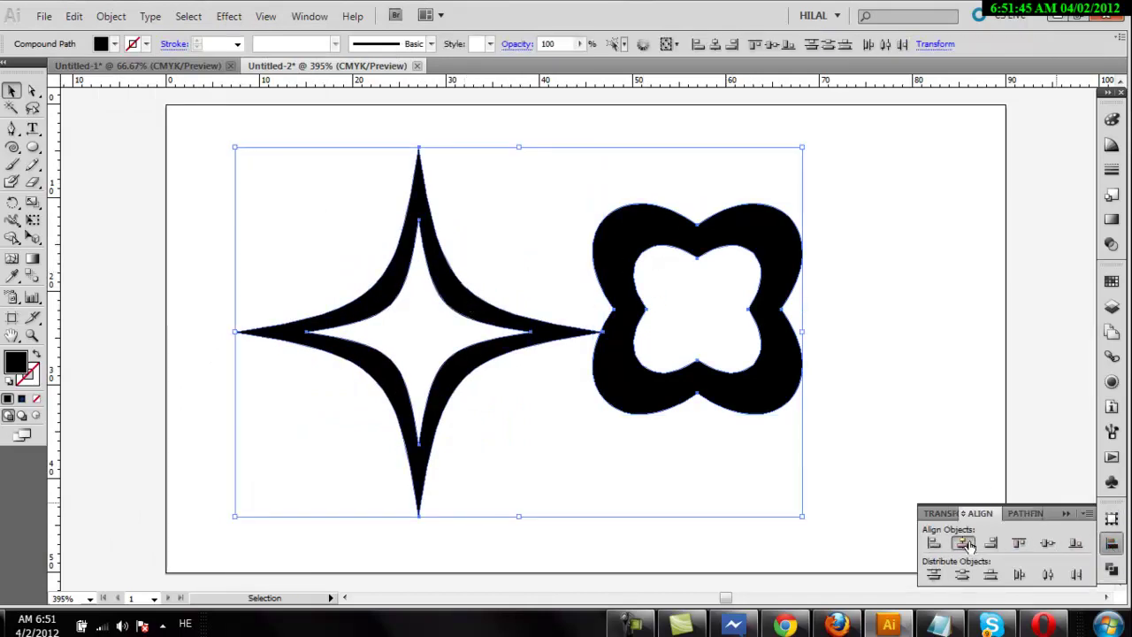
left_click(968, 544)
left_click(1046, 545)
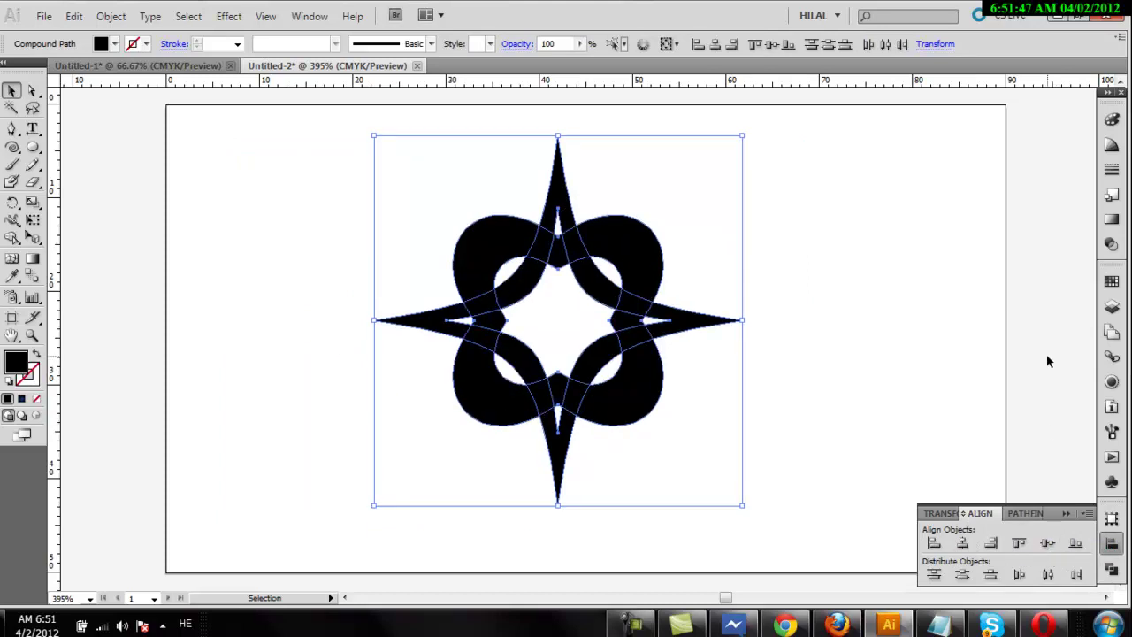
left_click(1008, 359)
left_click_drag(827, 240, 492, 397)
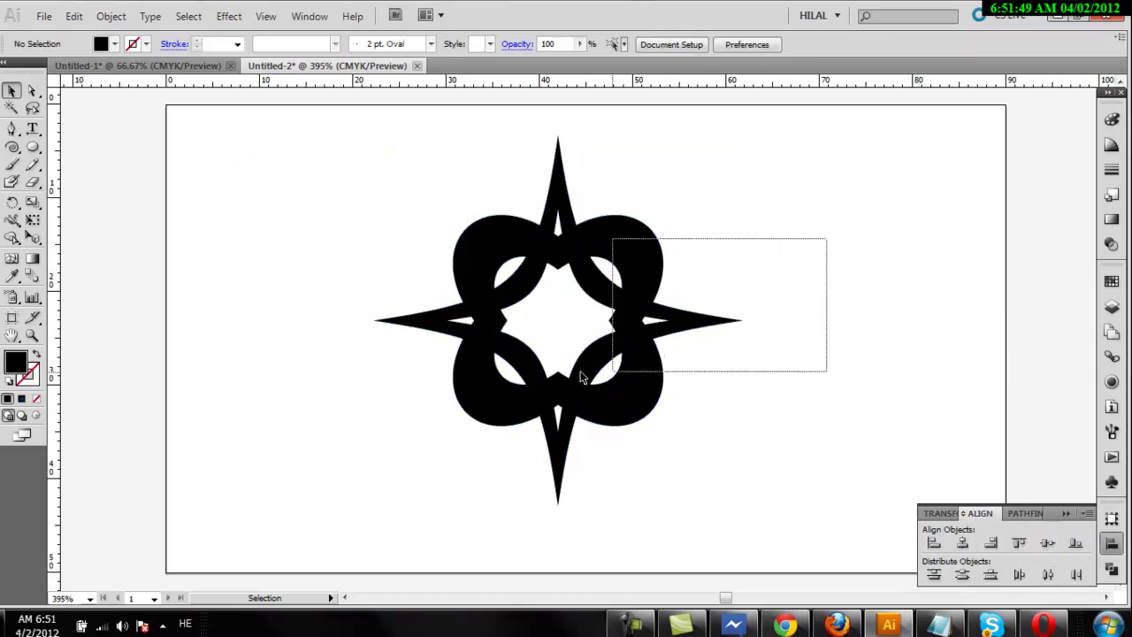
left_click_drag(605, 395, 485, 406)
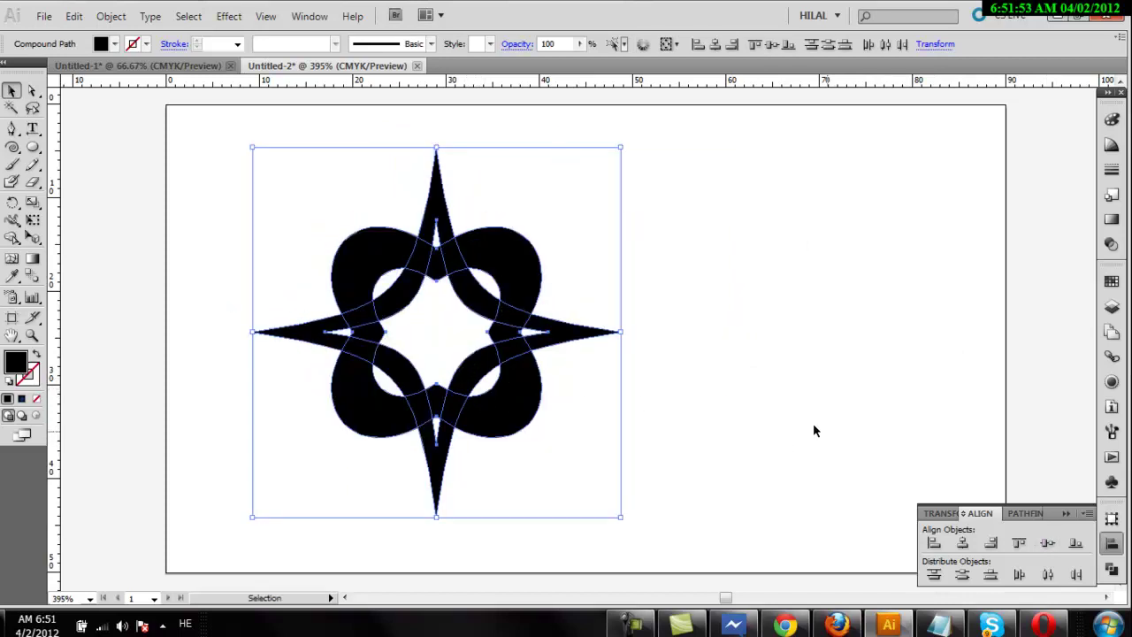
- Divide the overlapping star and flower with Pathfinder and ungroup the pieces
left_click(1112, 567)
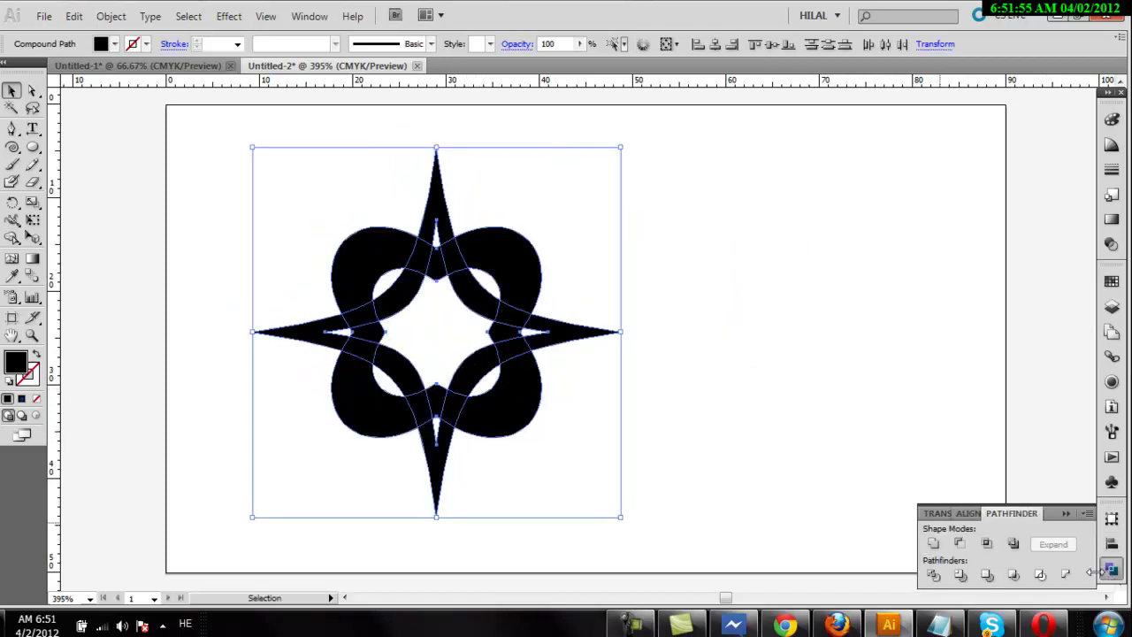
left_click(936, 576)
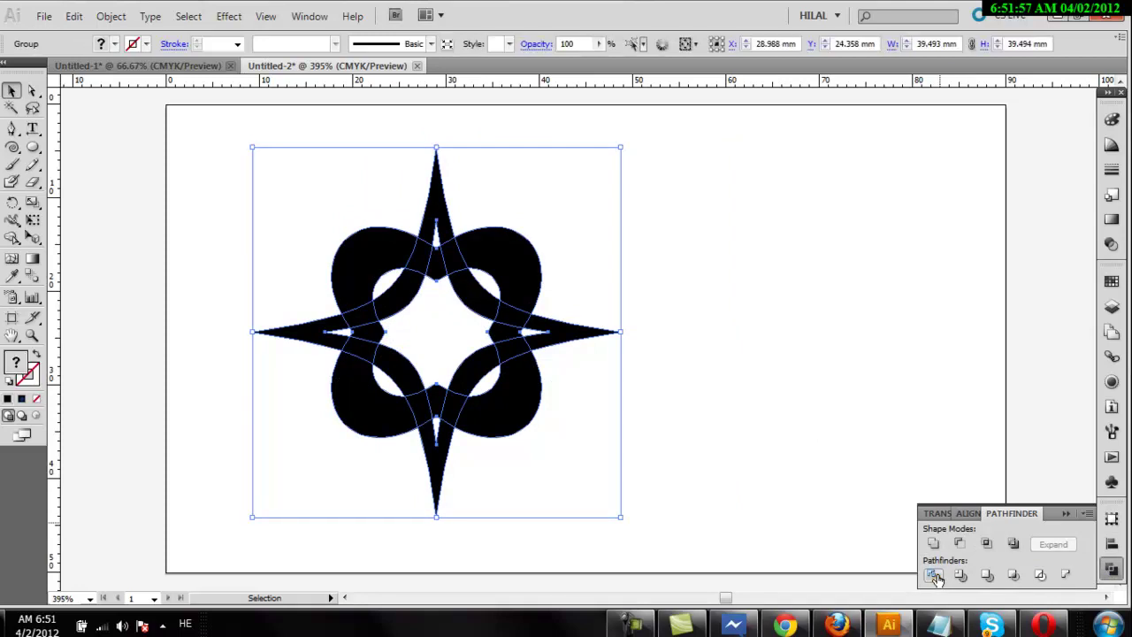
right_click(509, 319)
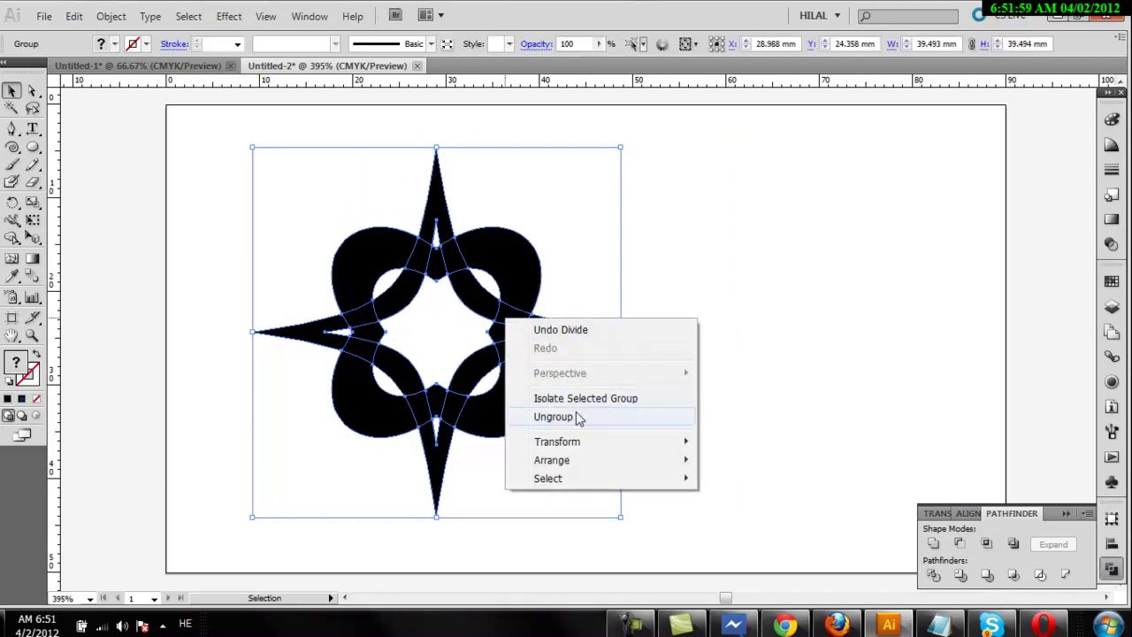
left_click(553, 417)
left_click(607, 310)
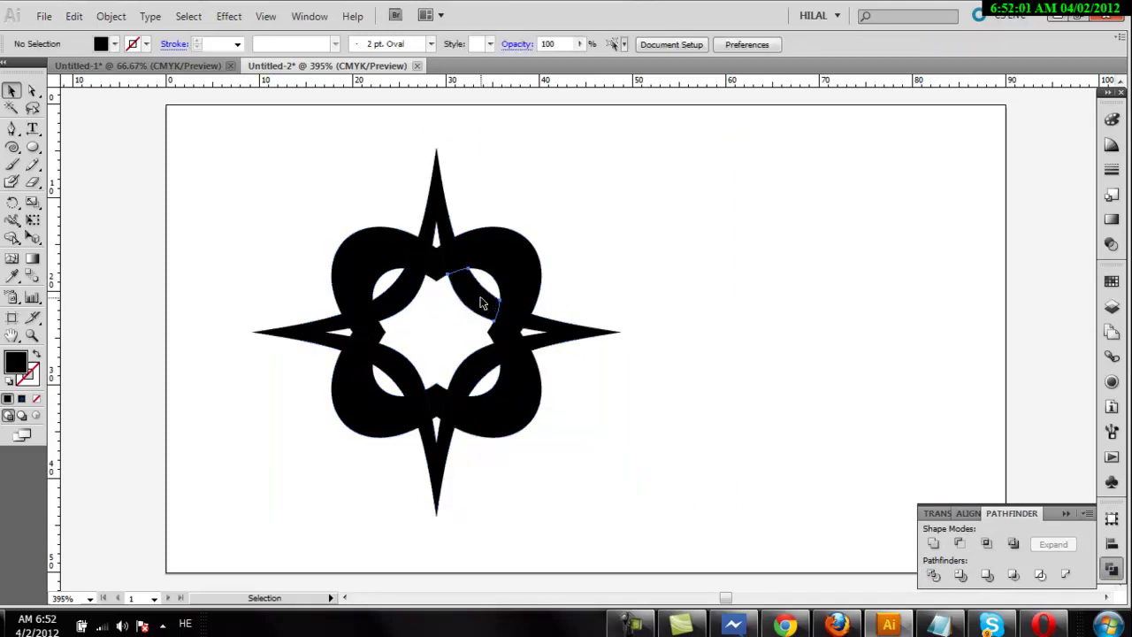
- Drag the four inner overlap pieces out to the right, then select the star
left_click_drag(482, 303, 702, 305)
left_click_drag(487, 298, 699, 314)
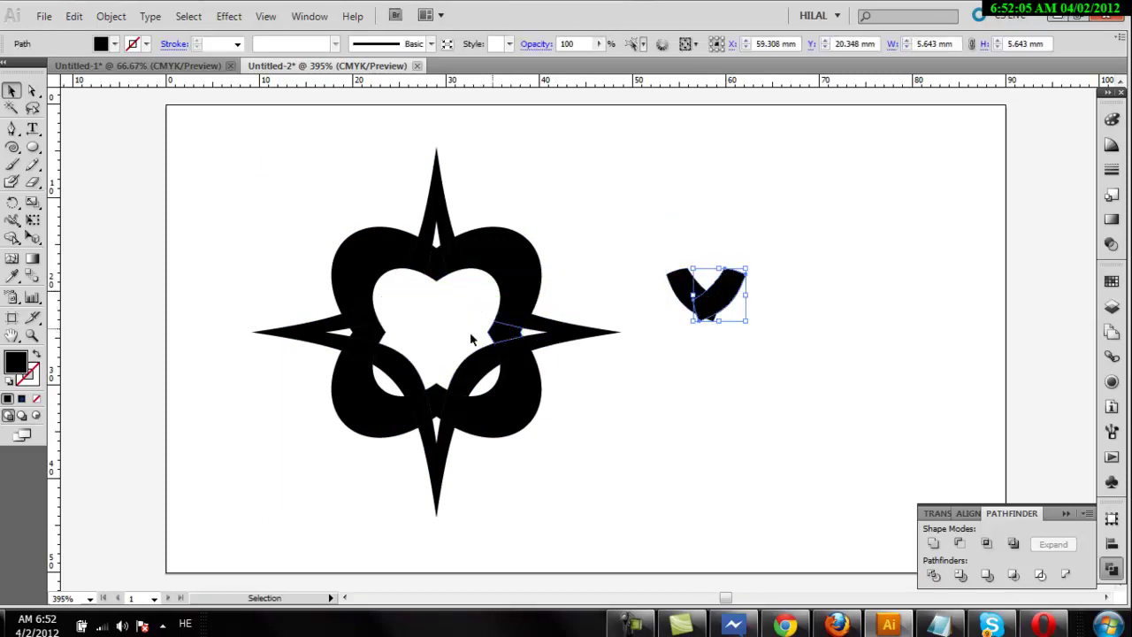
left_click_drag(404, 362, 725, 288)
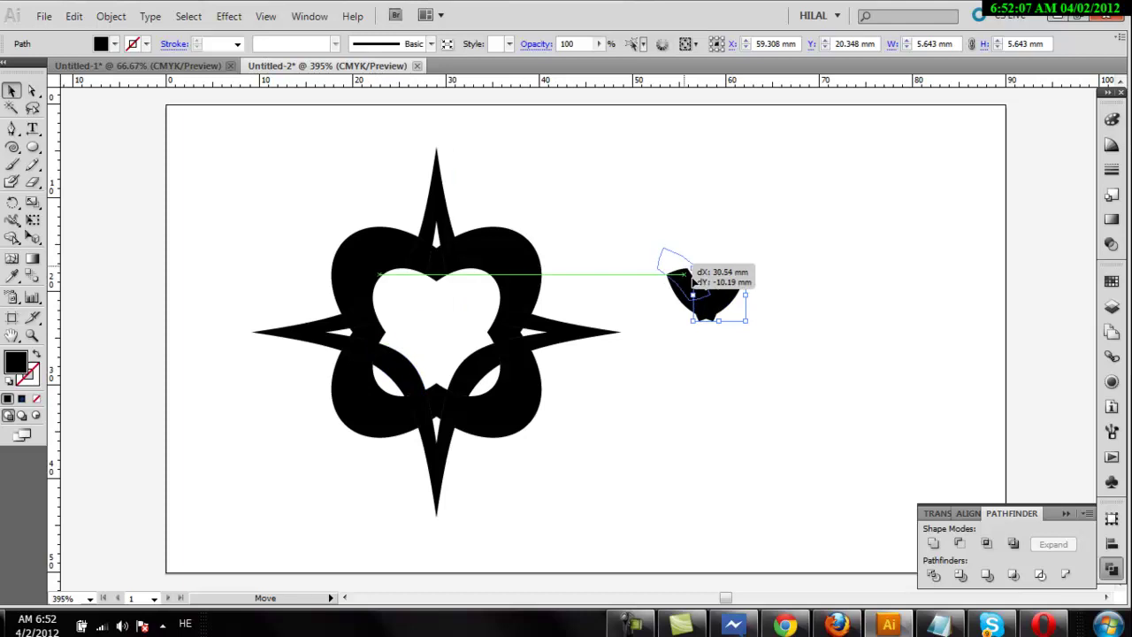
left_click_drag(476, 373, 676, 279)
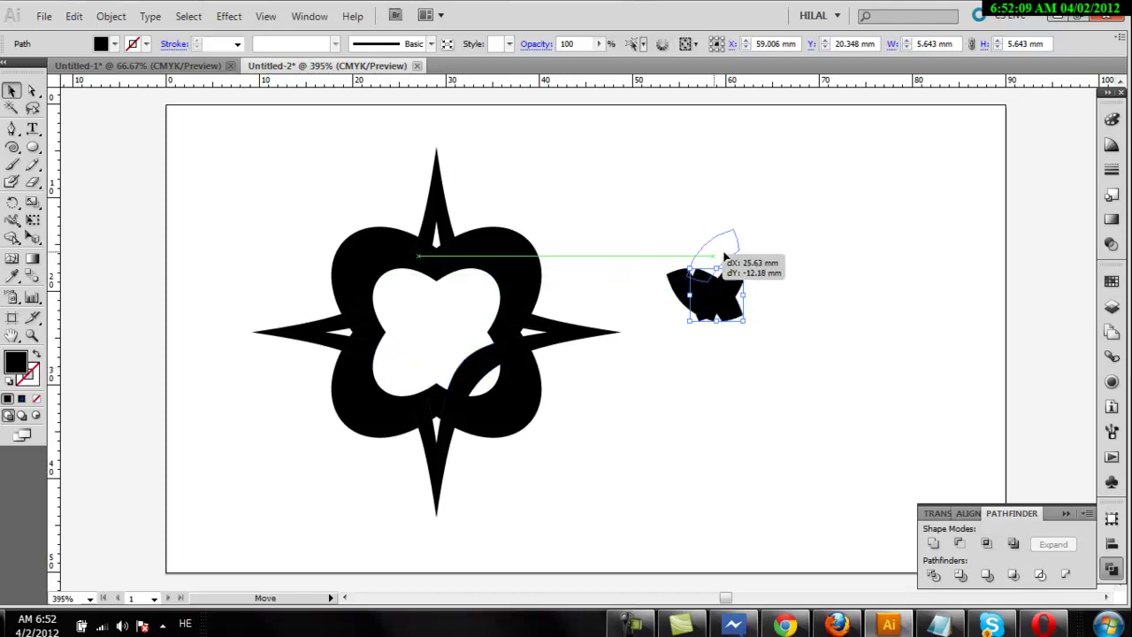
left_click_drag(598, 154, 304, 412)
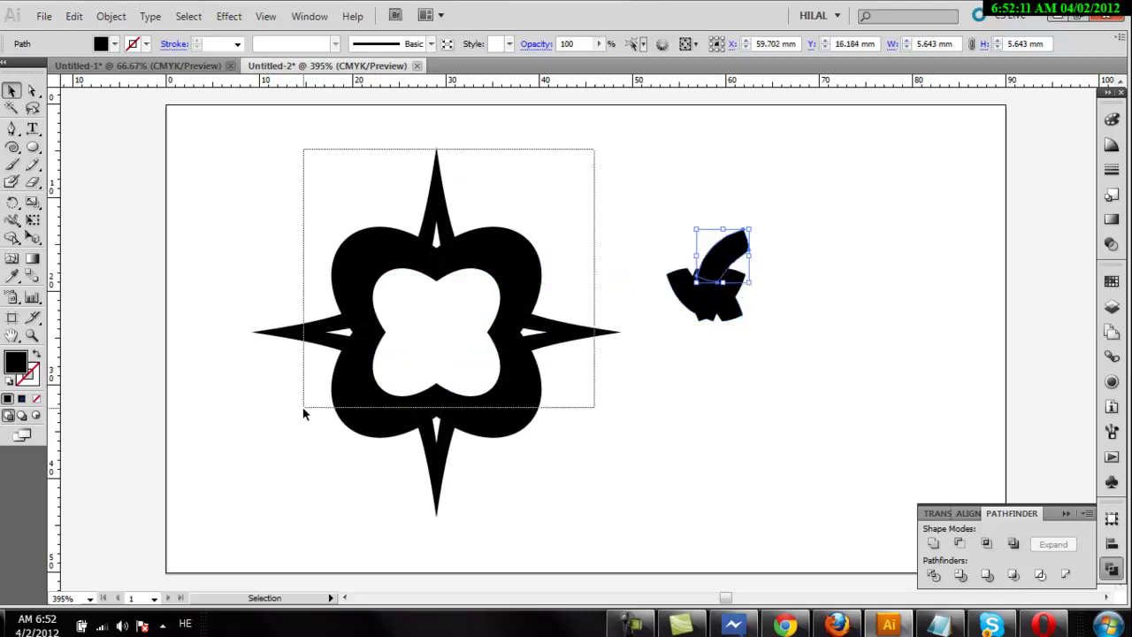
- Select the upper-left lobe pieces and merge them with Pathfinder Unite
left_click(706, 541)
left_click(525, 273)
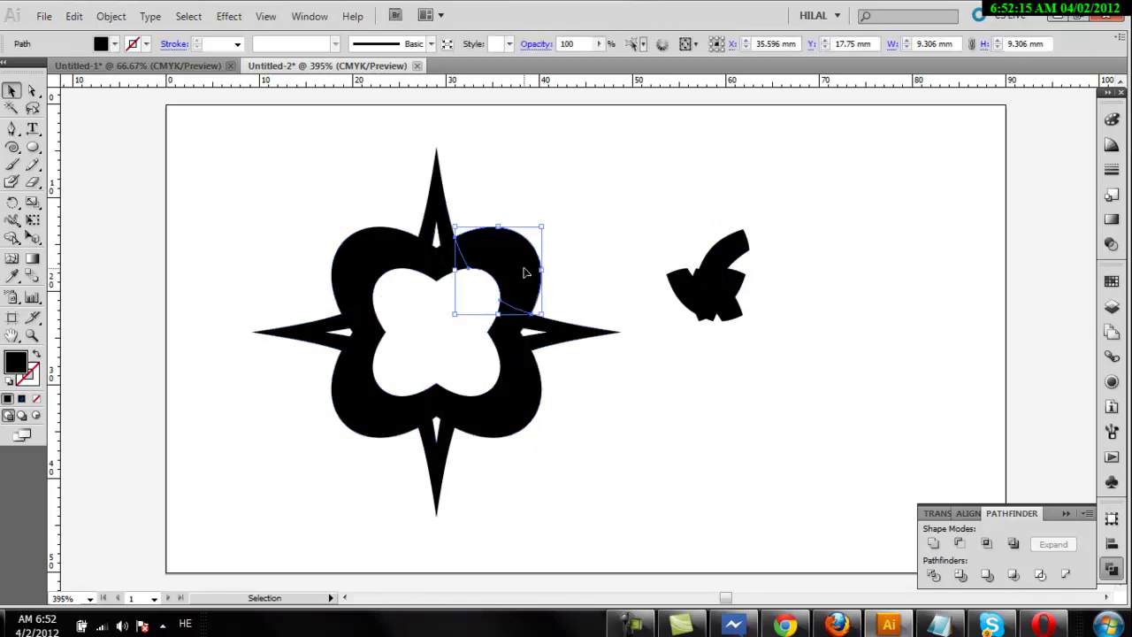
left_click(545, 190)
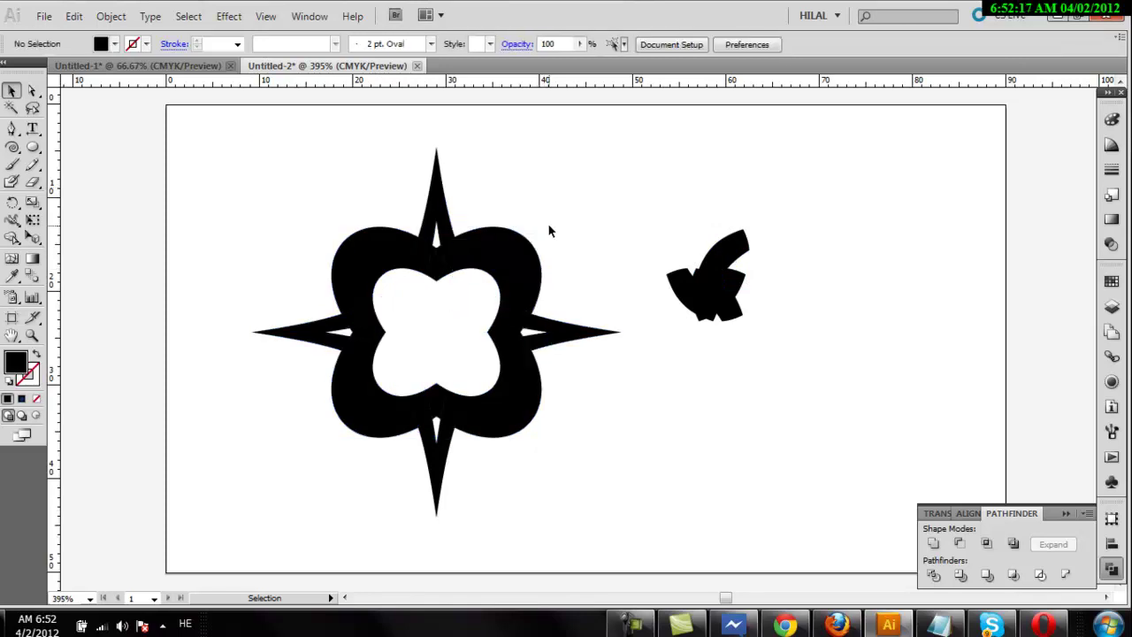
left_click(444, 203)
left_click(422, 271)
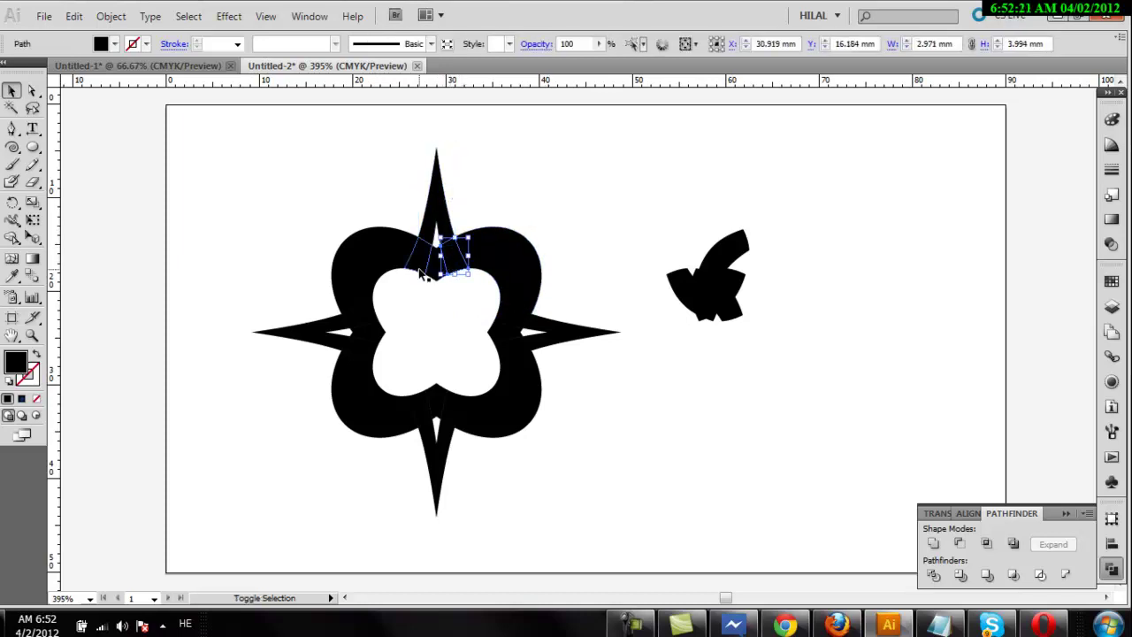
left_click(449, 273)
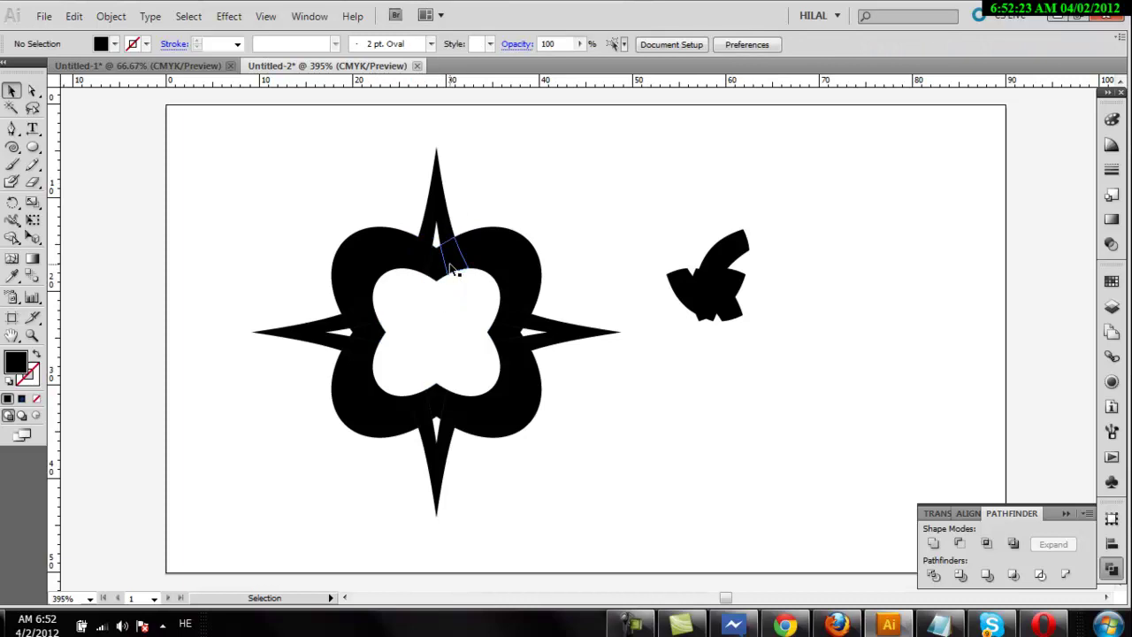
left_click(441, 259)
left_click(426, 266, "shift")
left_click(380, 257, "shift")
left_click(934, 543)
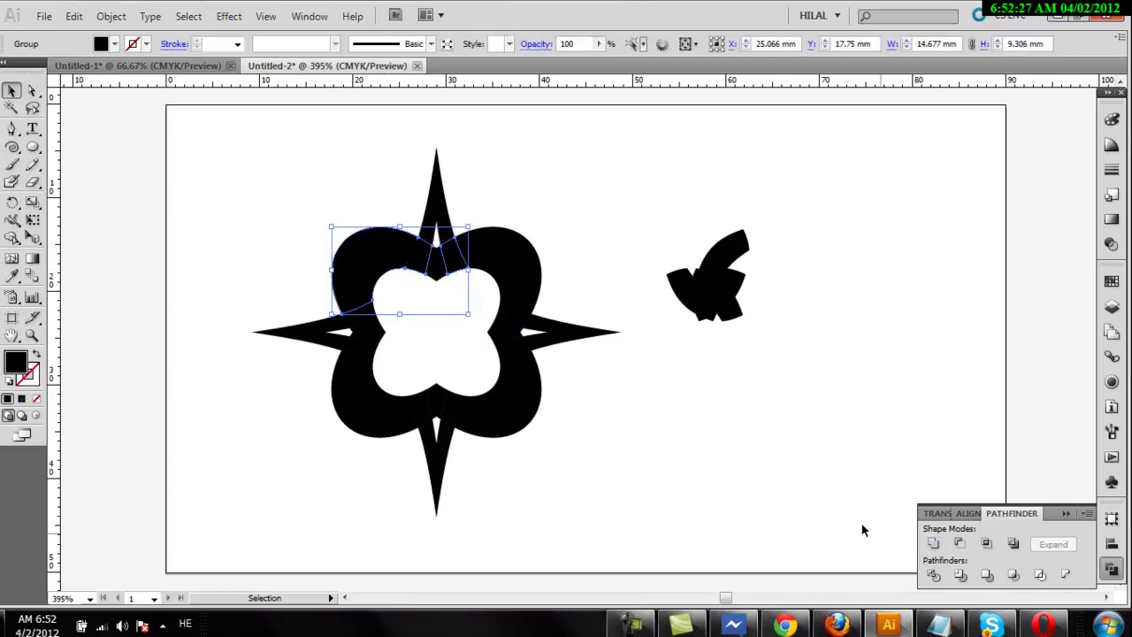
- Select the star's top spike together with all four flower lobes
left_click(613, 463)
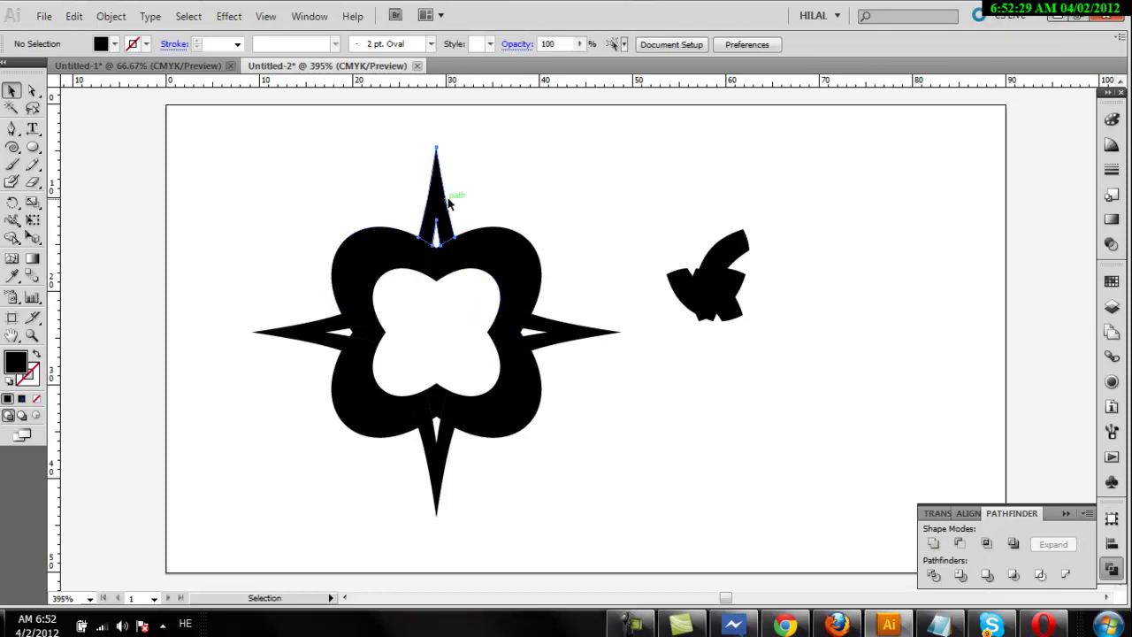
left_click(449, 199)
left_click(510, 248)
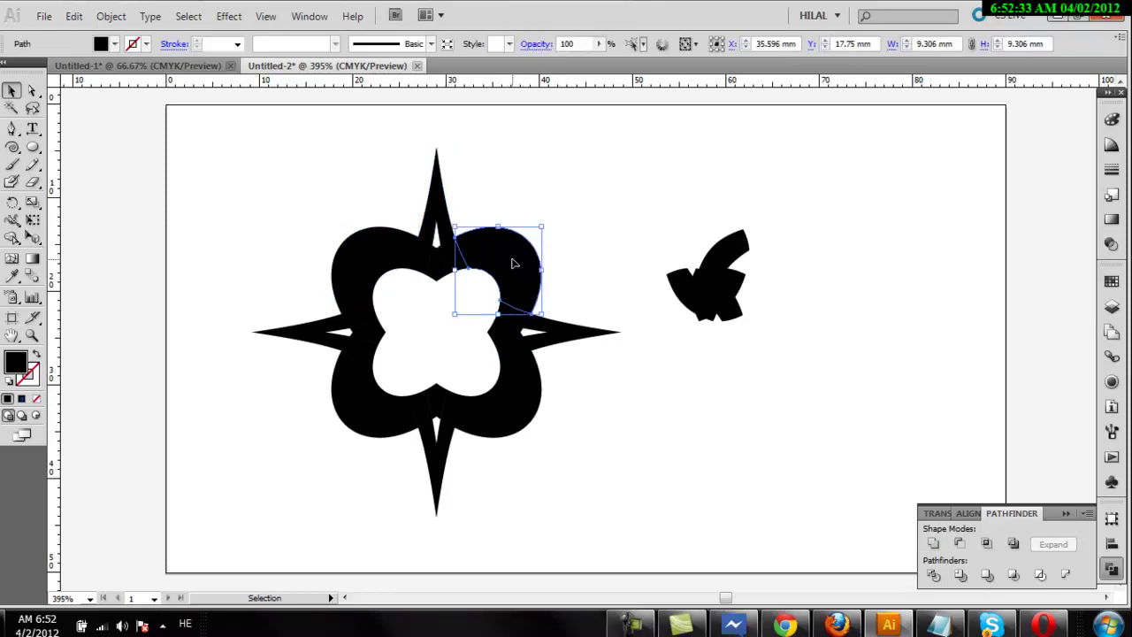
left_click_drag(514, 264, 544, 202)
key("ctrl+z")
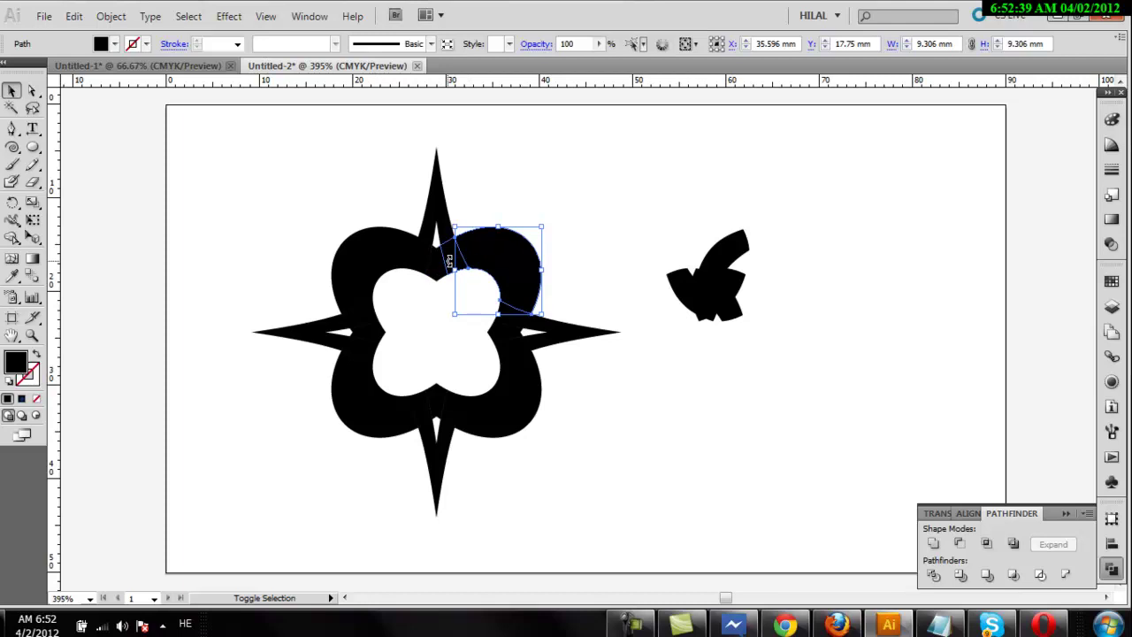
left_click(448, 264, "shift")
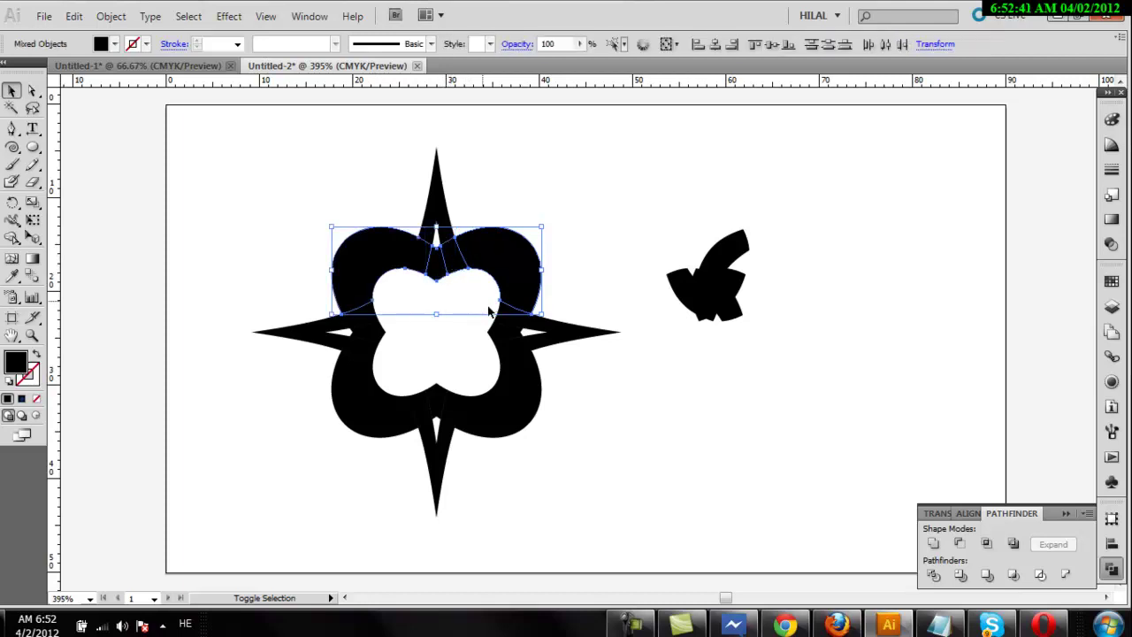
left_click(513, 362, "shift")
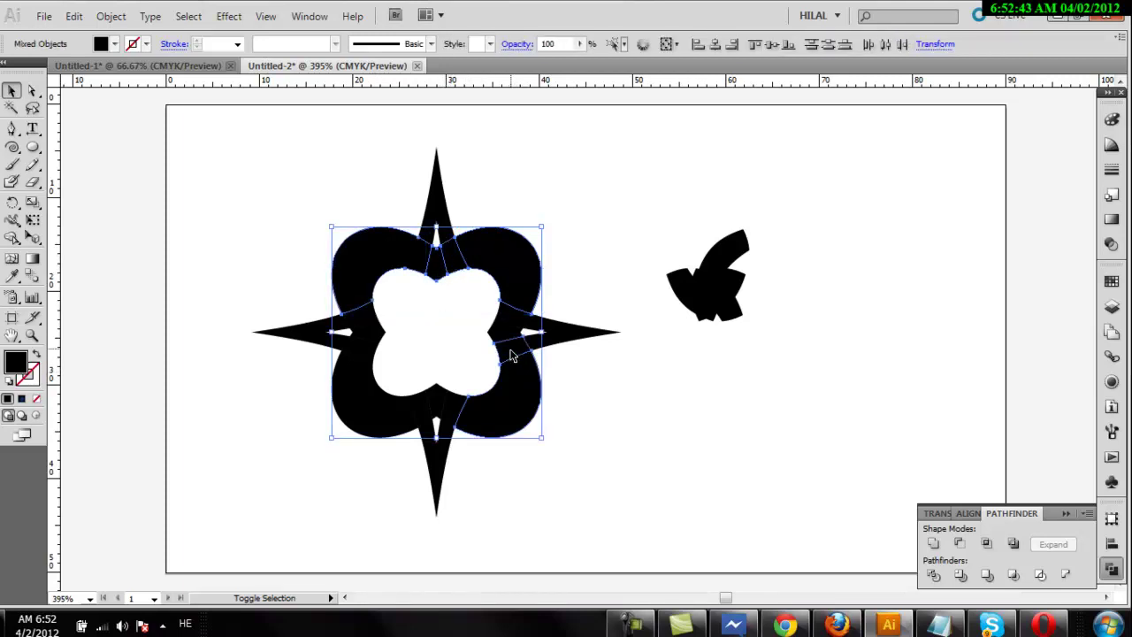
left_click(423, 423, "shift")
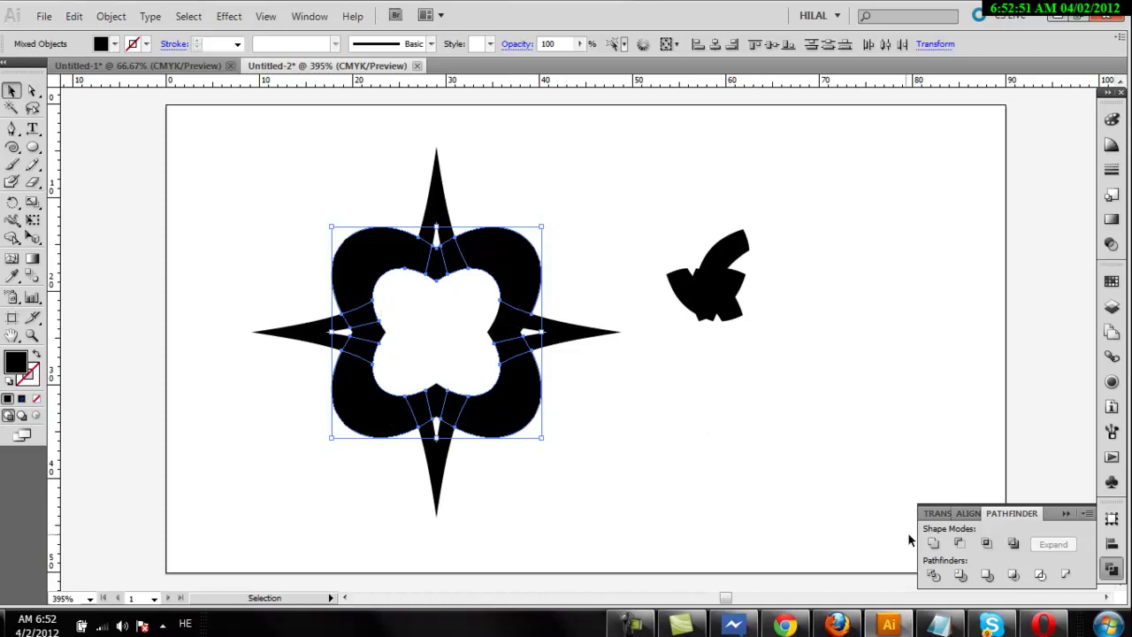
- Group the four flower lobes and unite them into one shape with Pathfinder
key("ctrl+g")
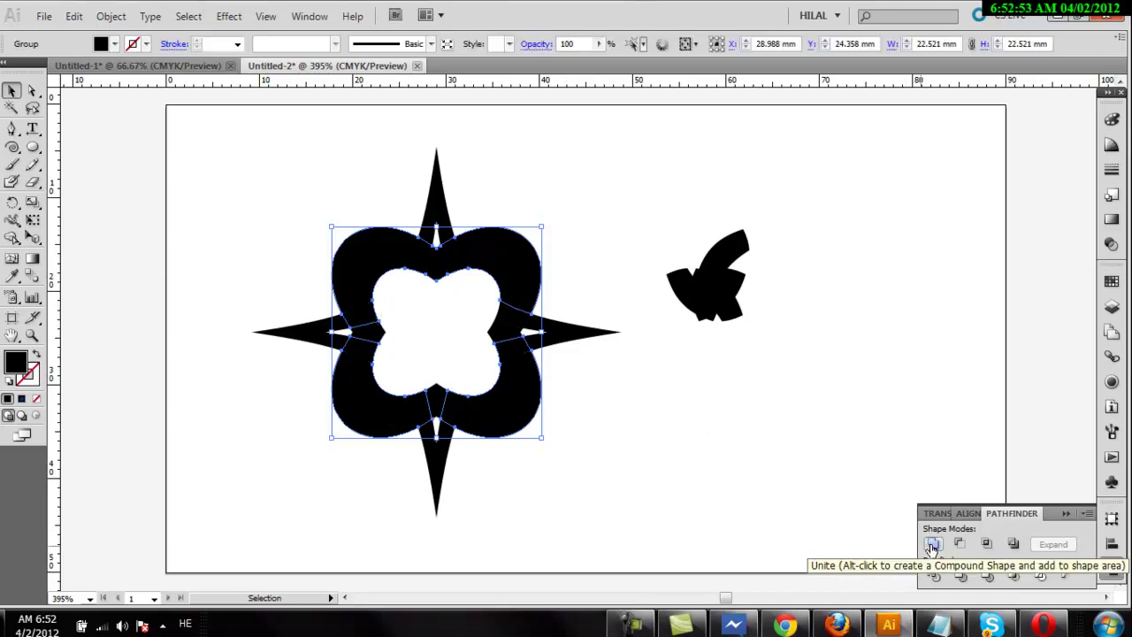
left_click(932, 544)
left_click(642, 419)
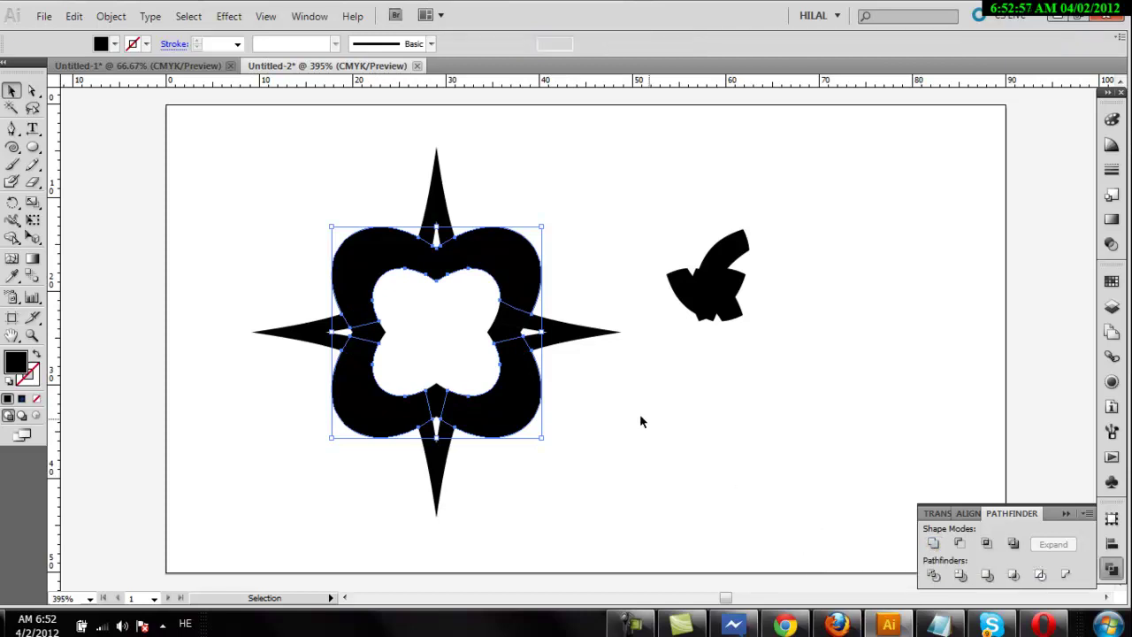
left_click(437, 397)
left_click(505, 425, "shift")
left_click(932, 544)
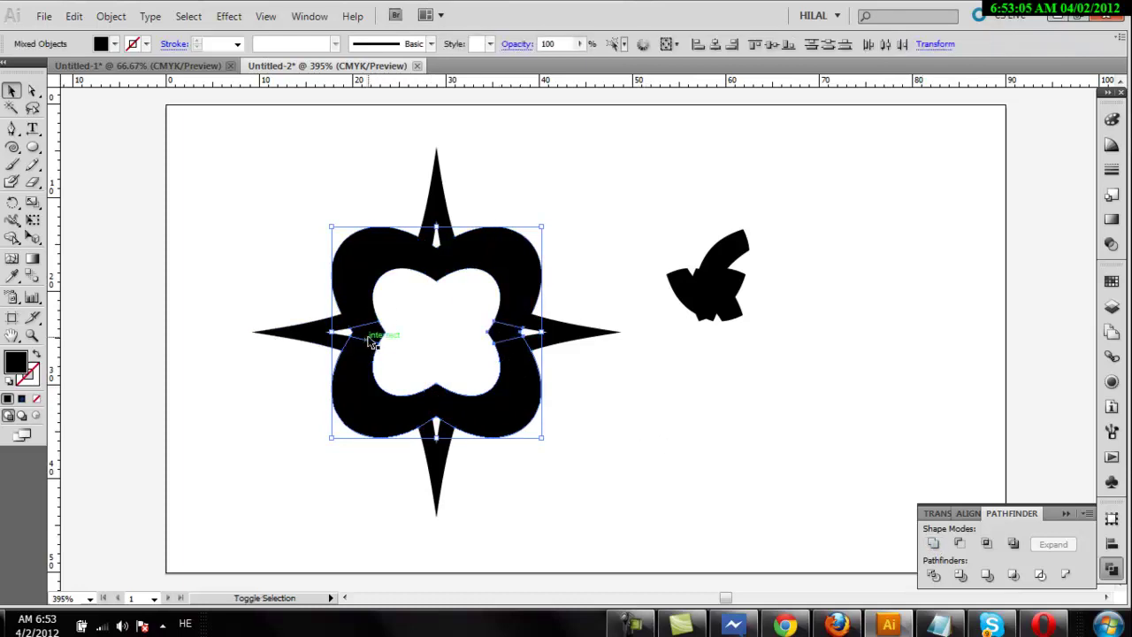
- Unite the small side pieces and the sliver into the flower ring
left_click(502, 334)
left_click(379, 337, "shift")
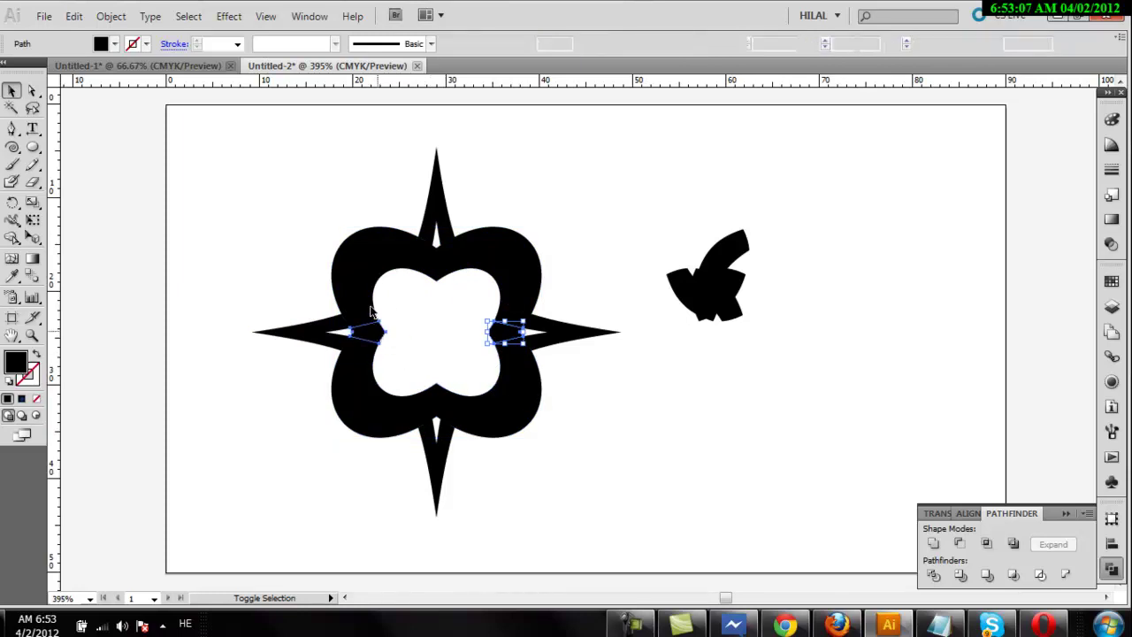
left_click(375, 295, "shift")
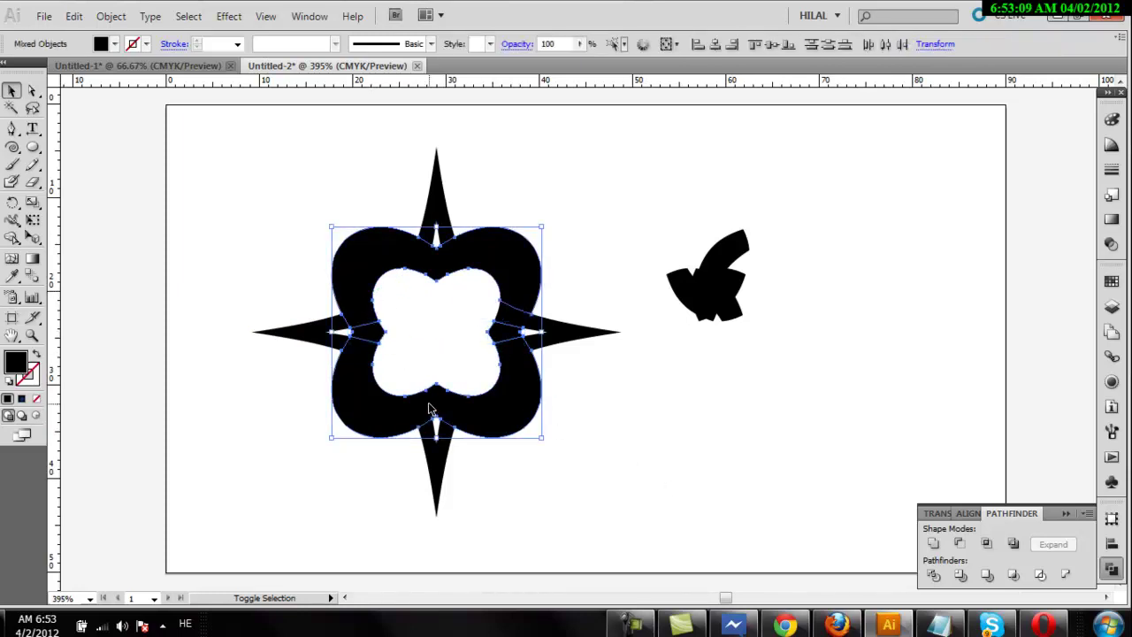
left_click(931, 544)
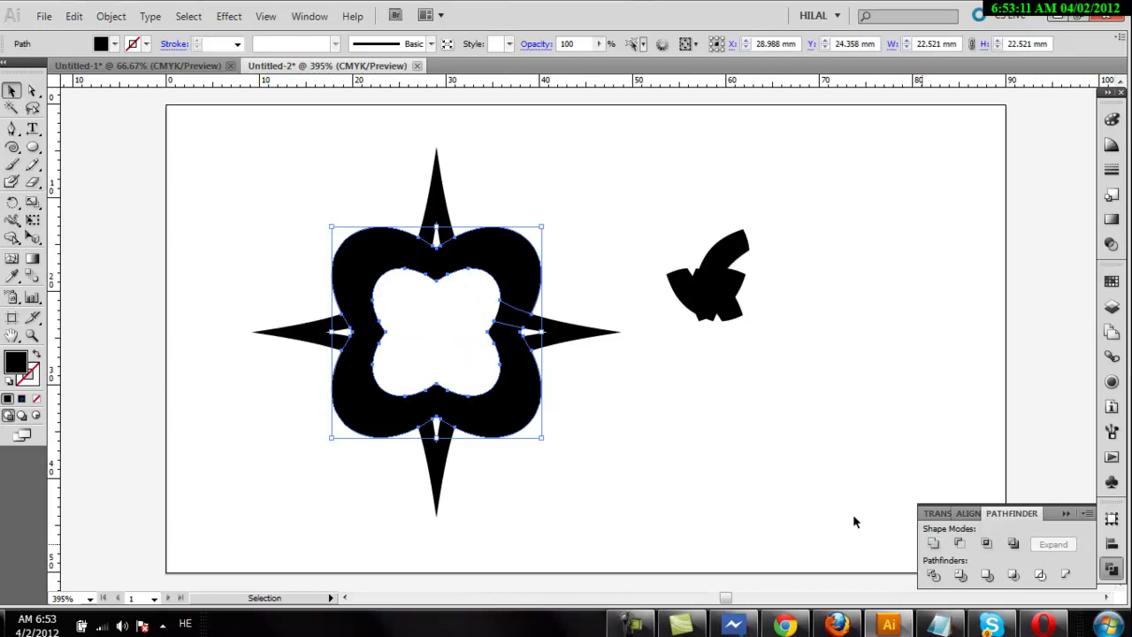
left_click(642, 454)
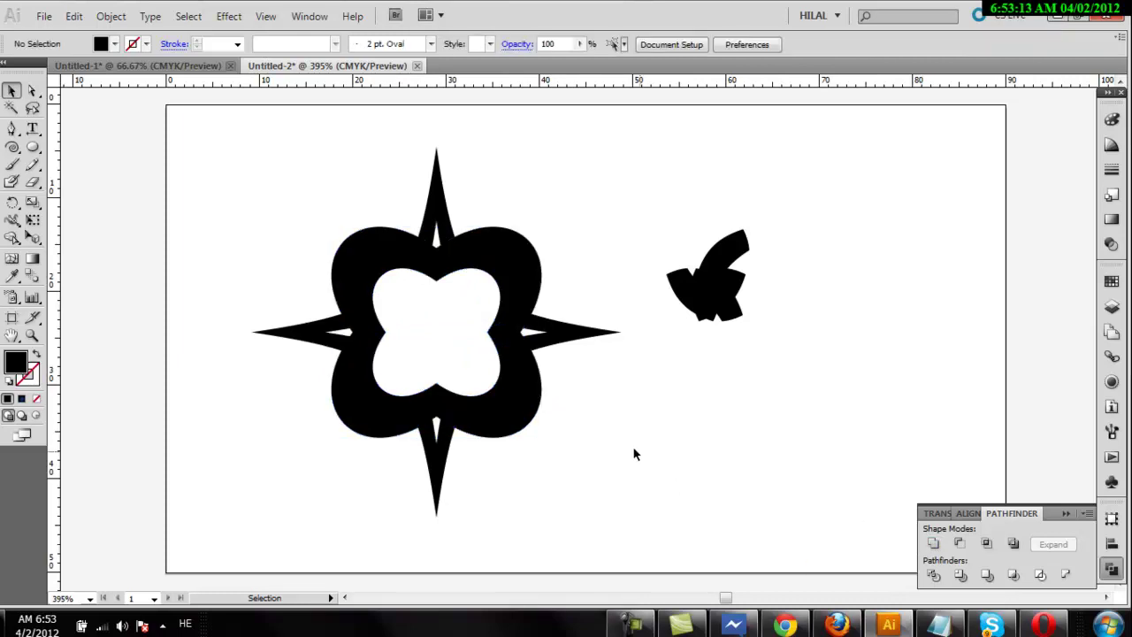
left_click(515, 315)
left_click(524, 279, "shift")
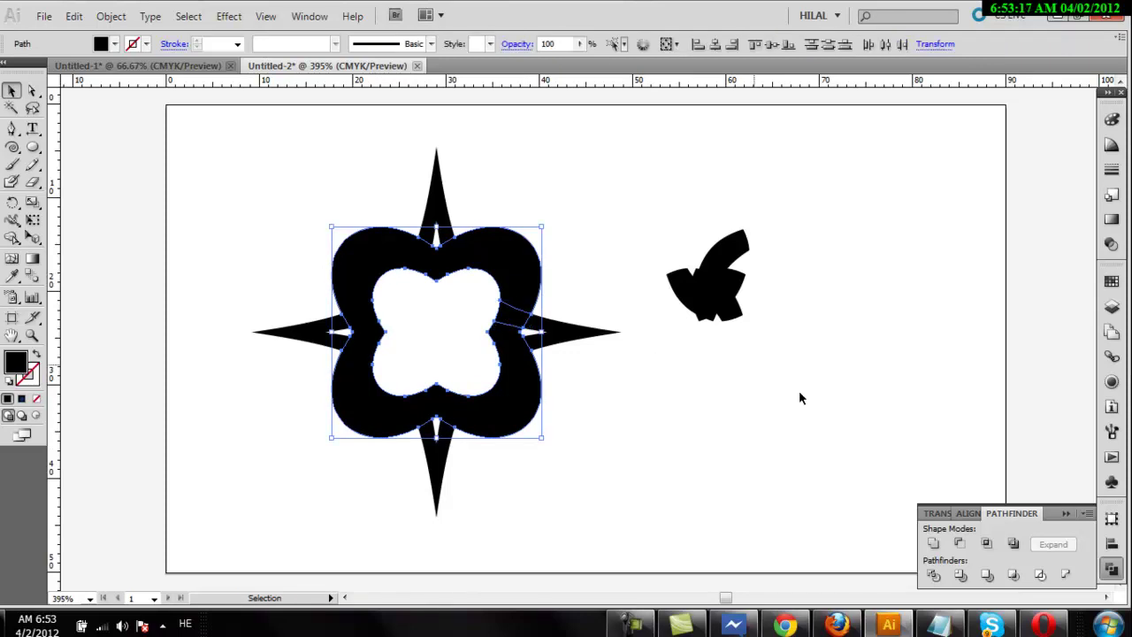
left_click(933, 543)
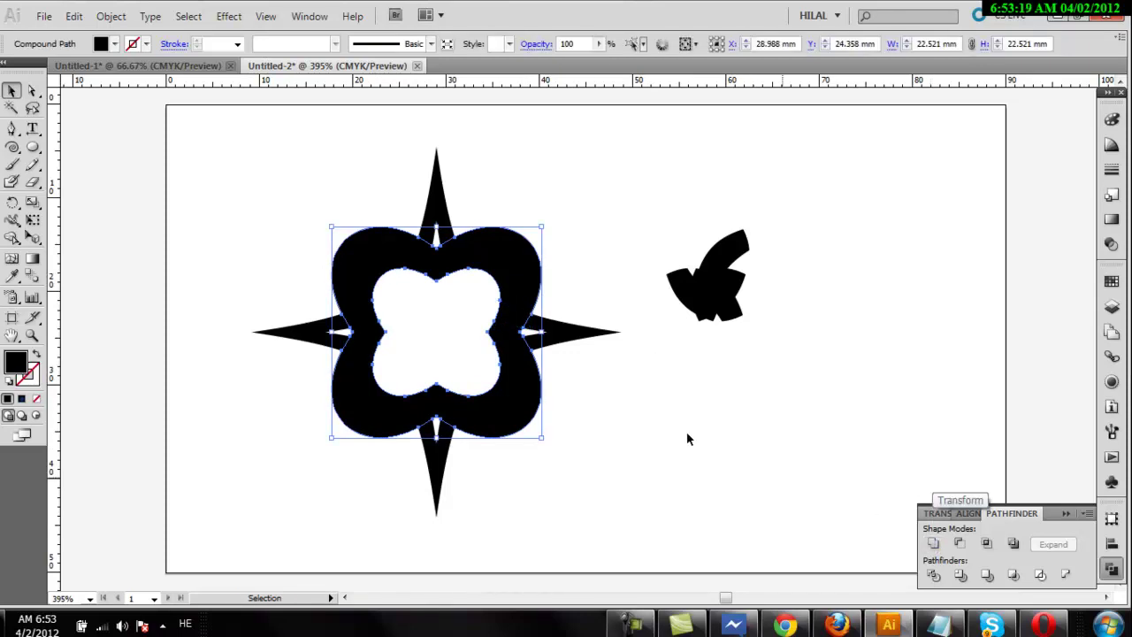
left_click(654, 424)
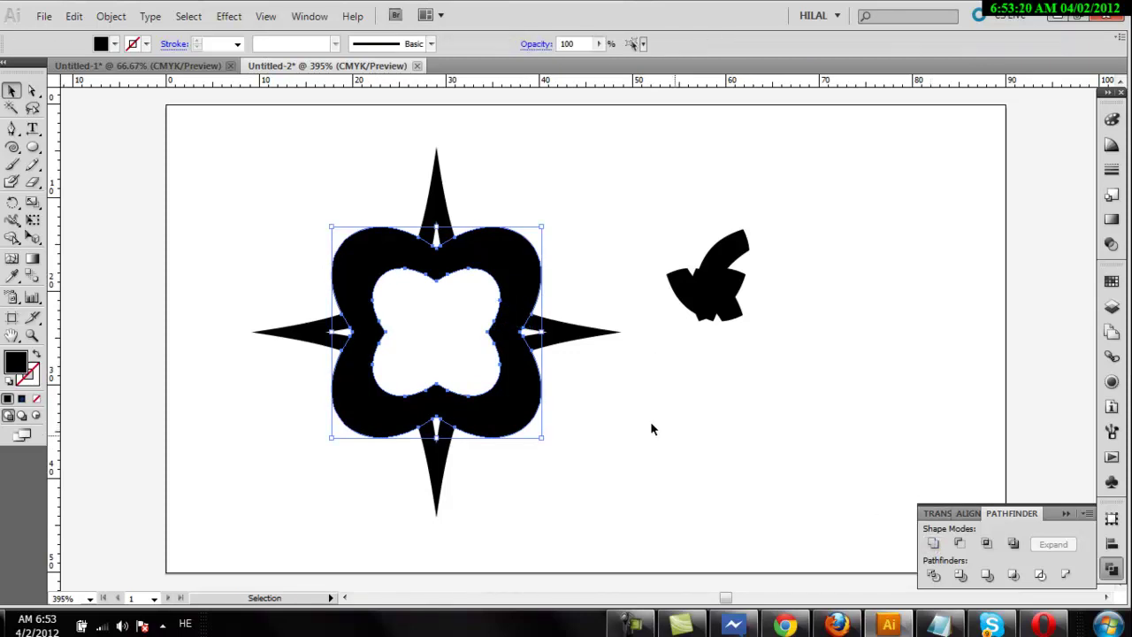
- Nudge the right and left spikes slightly outward
left_click(575, 341)
key("Right")
left_click(498, 529)
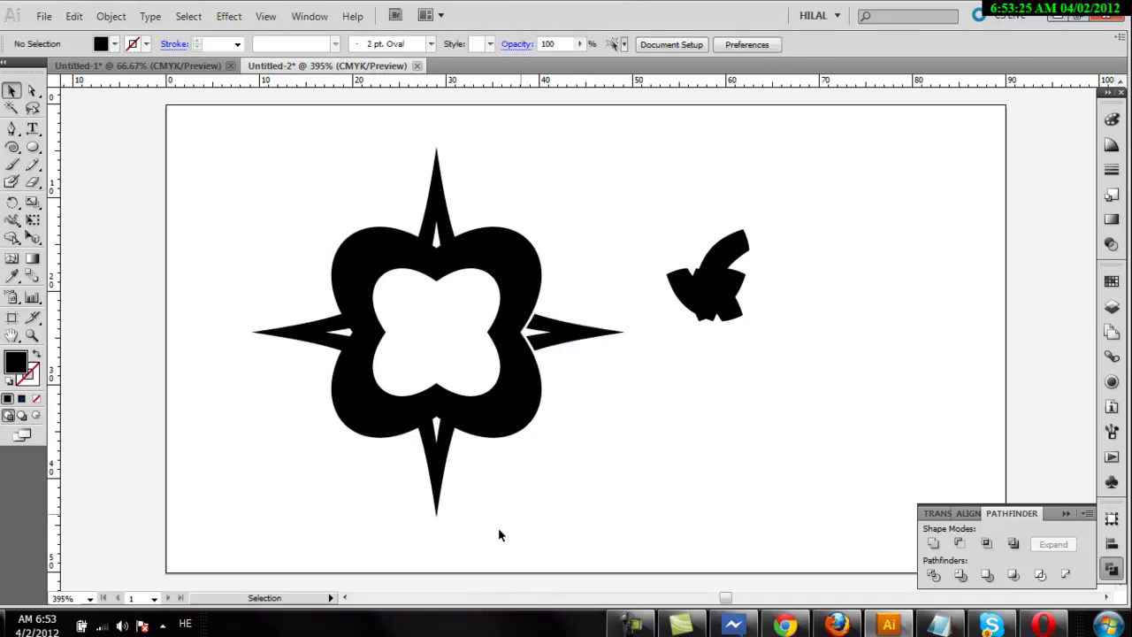
left_click(435, 487)
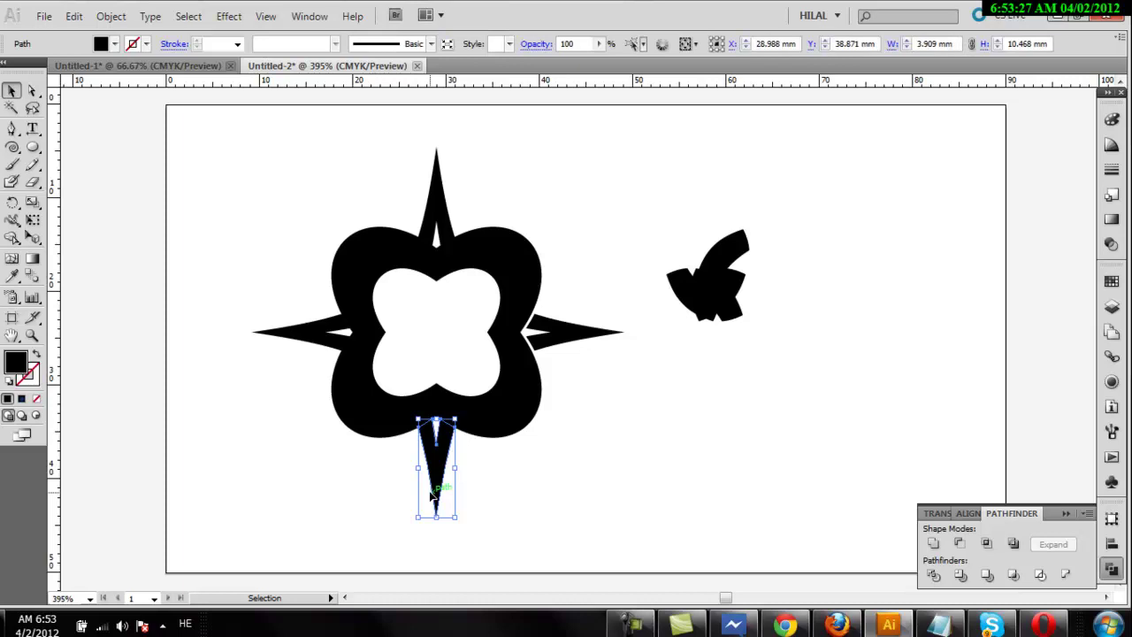
left_click(438, 193)
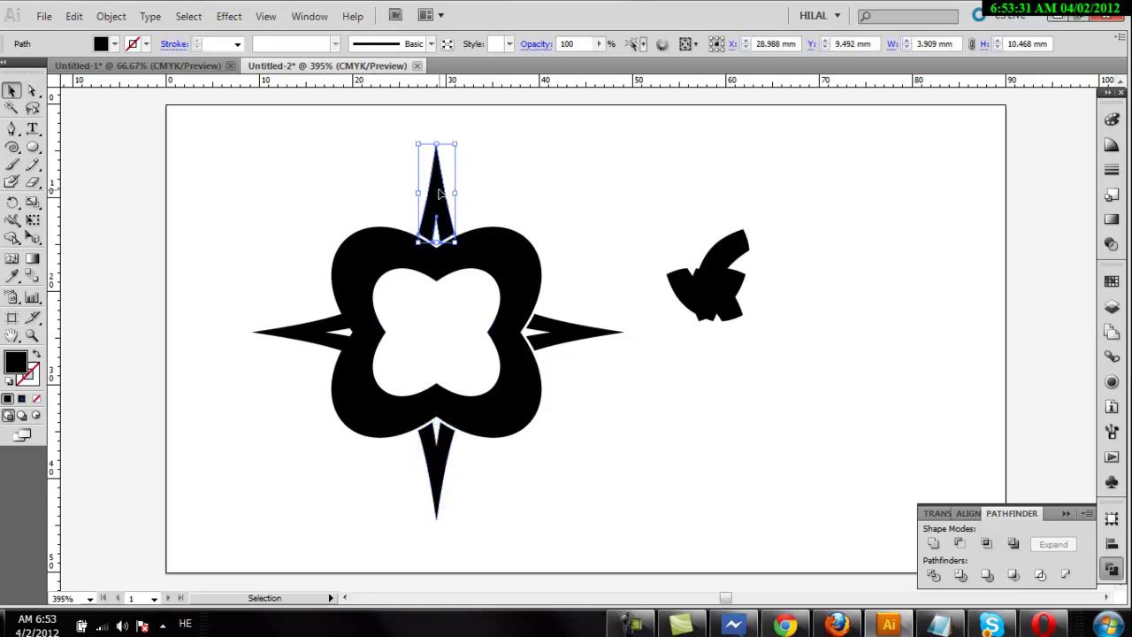
left_click(327, 330)
key("Left")
- Delete the small leaf-shaped piece on the right of the emblem
left_click(642, 462)
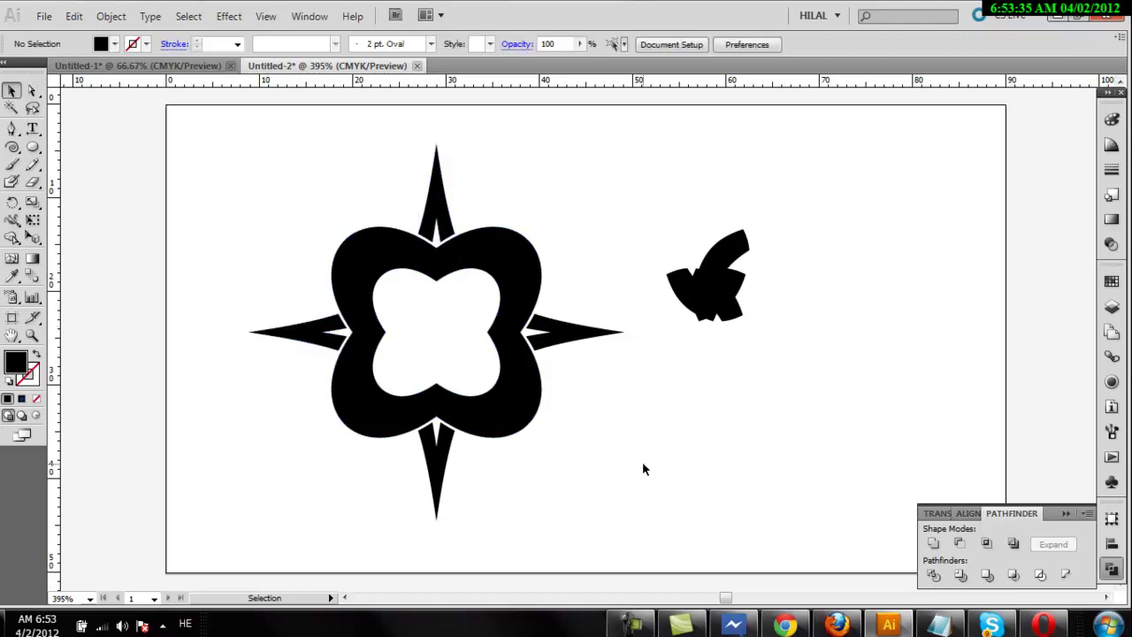
left_click_drag(699, 235, 783, 332)
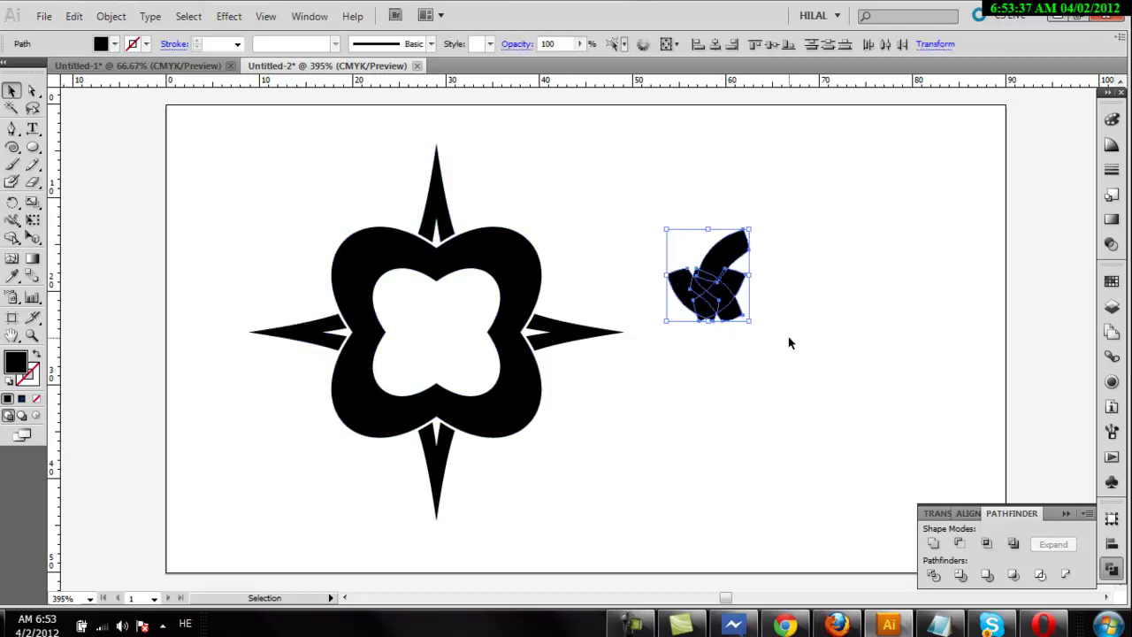
key("Delete")
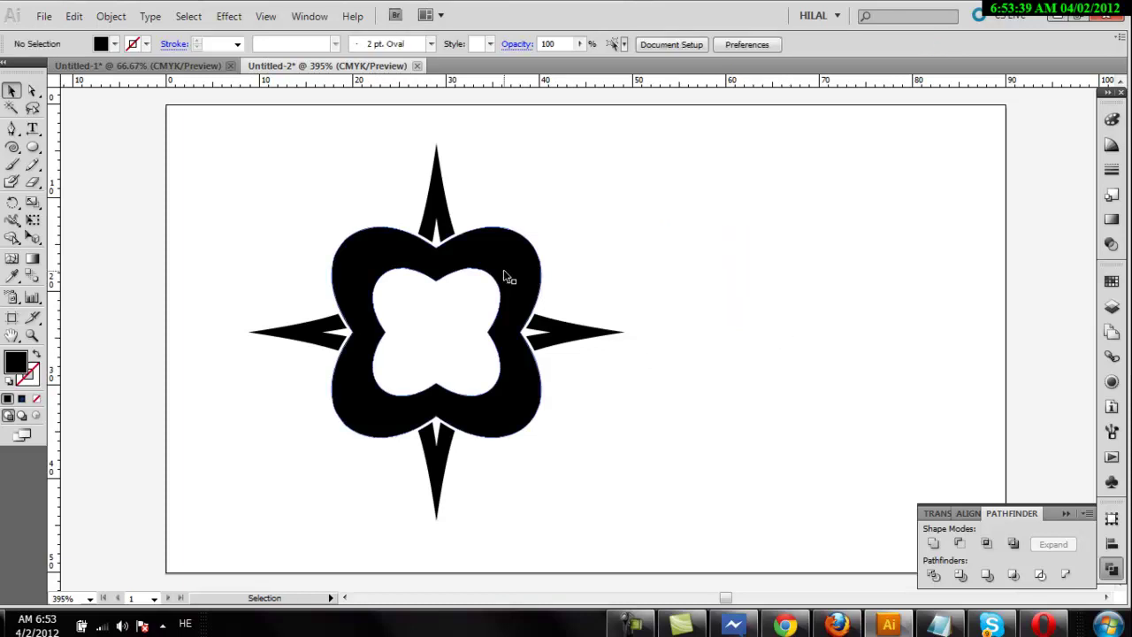
- Give the flower ring a dark blue gradient fill and lighten its outer stop
left_click(505, 272)
left_click(1112, 219)
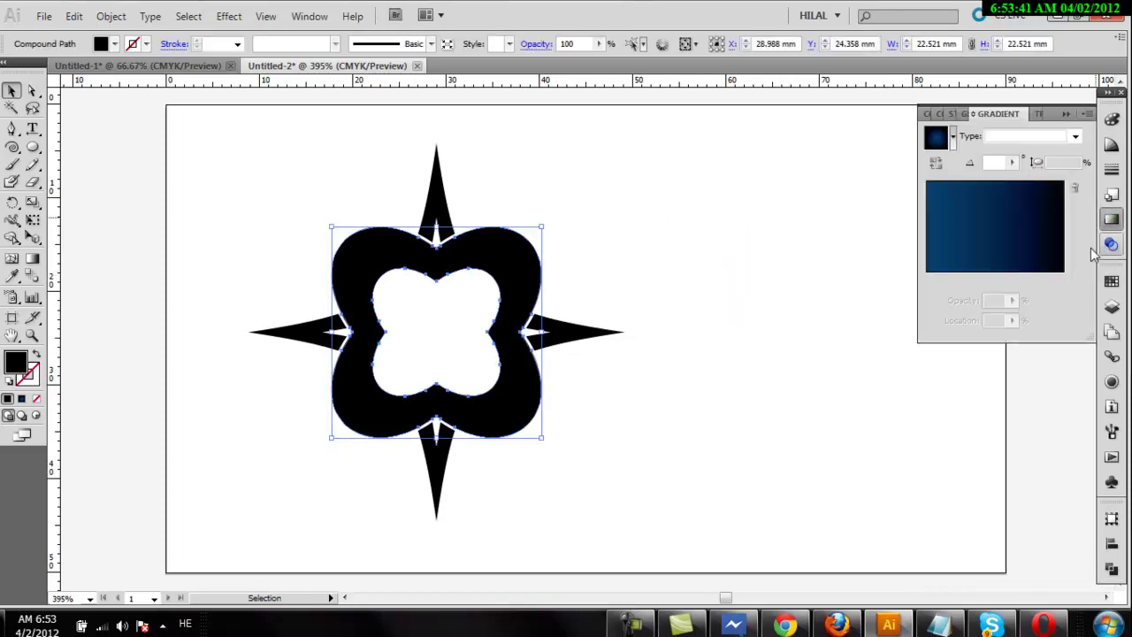
left_click(1031, 235)
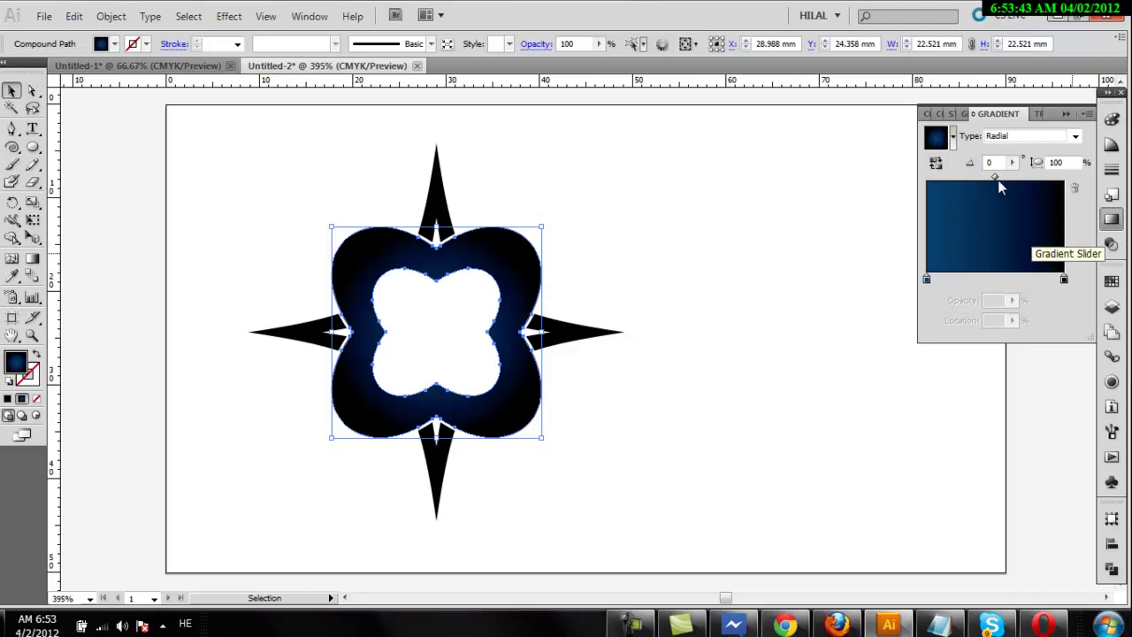
left_click_drag(996, 180, 1001, 178)
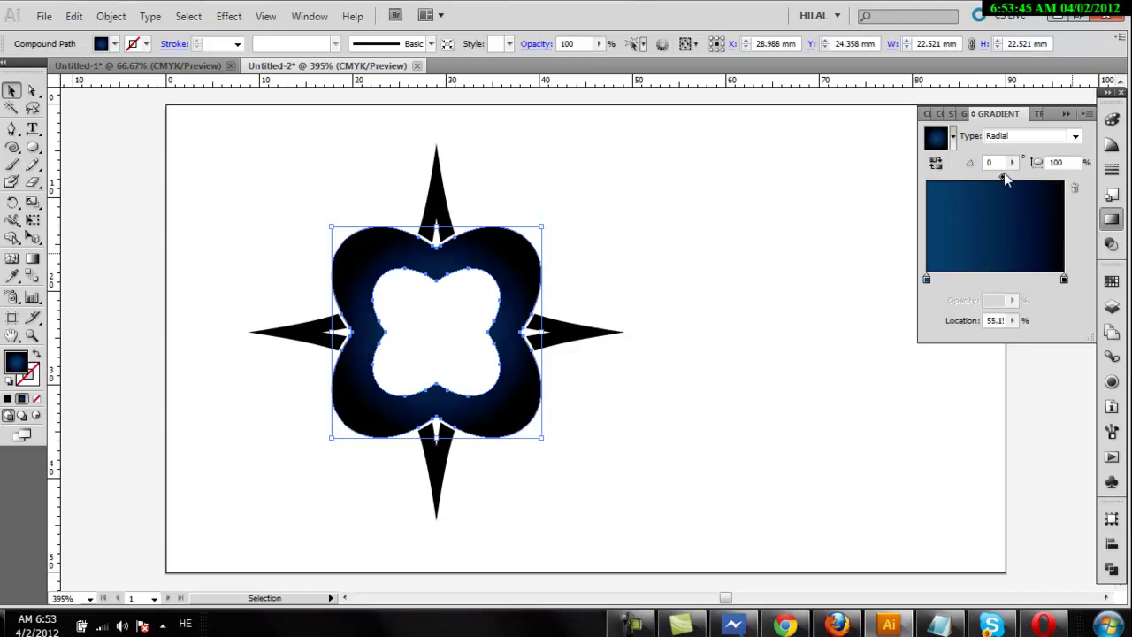
double_click(1064, 279)
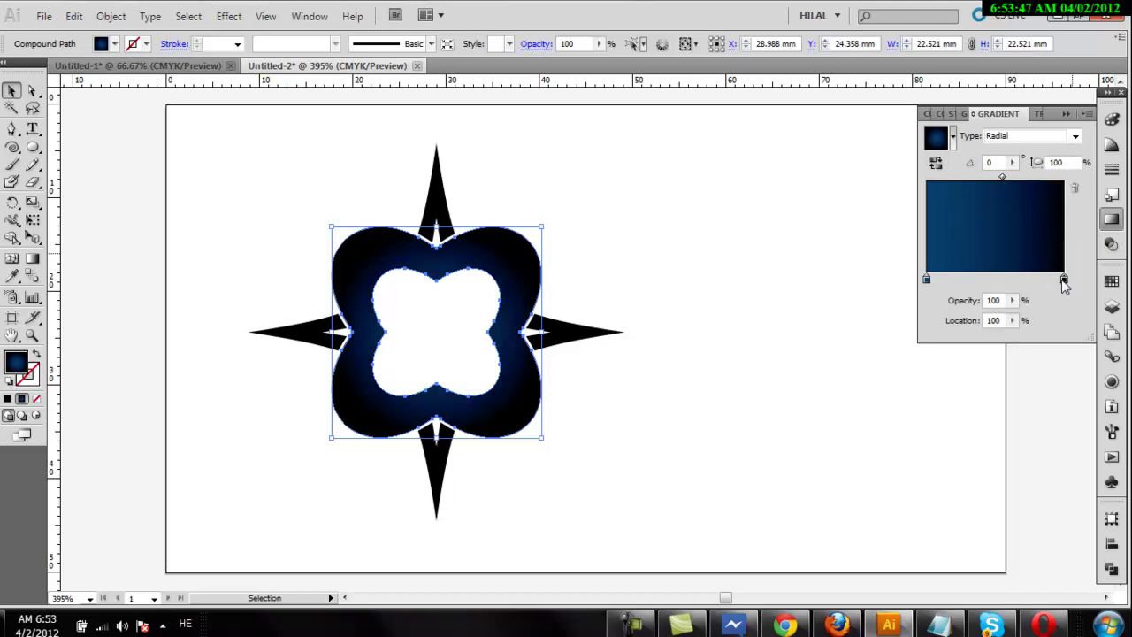
left_click(1033, 362)
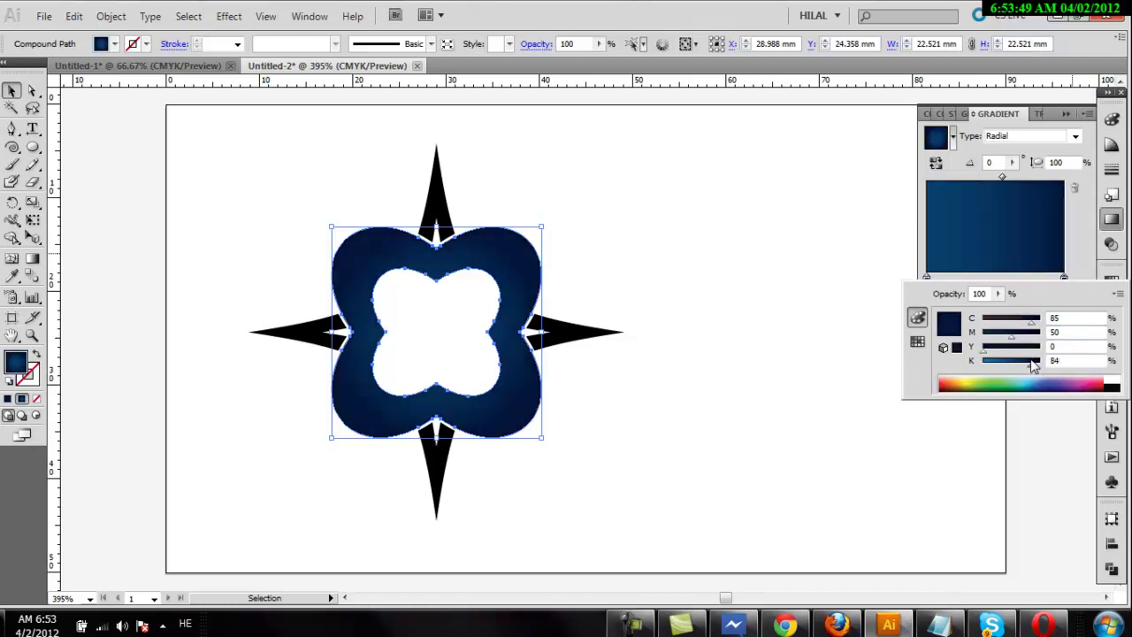
left_click_drag(1034, 366, 1031, 366)
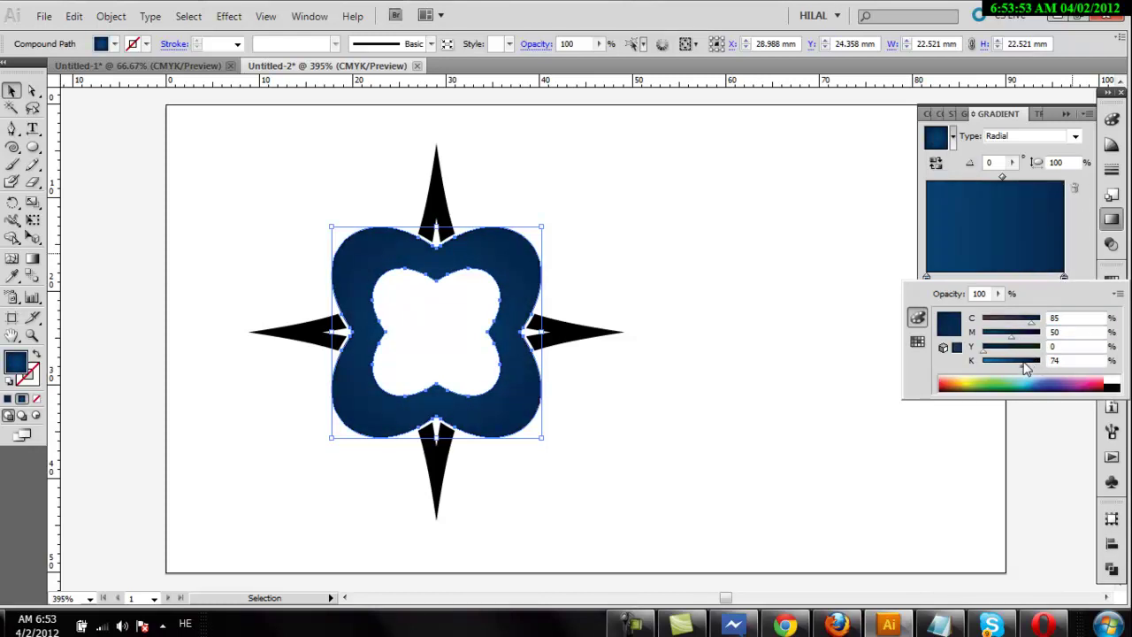
- Switch the gradient to linear and set the left stop to bright blue
left_click(1012, 142)
left_click(1019, 138)
left_click(1021, 164)
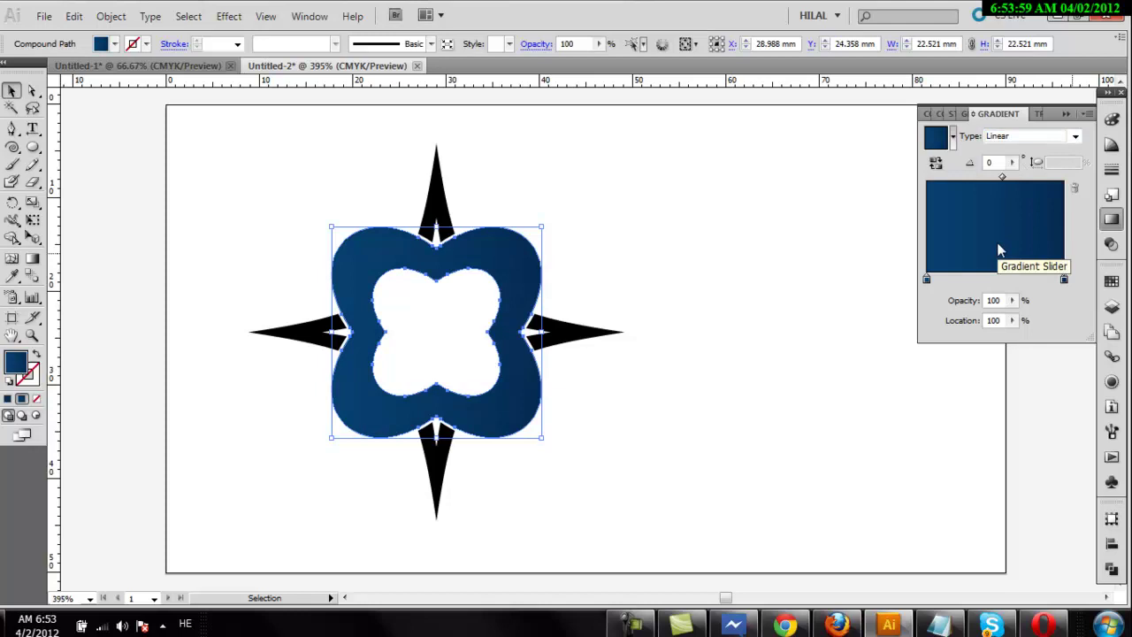
double_click(928, 281)
left_click_drag(990, 361, 982, 363)
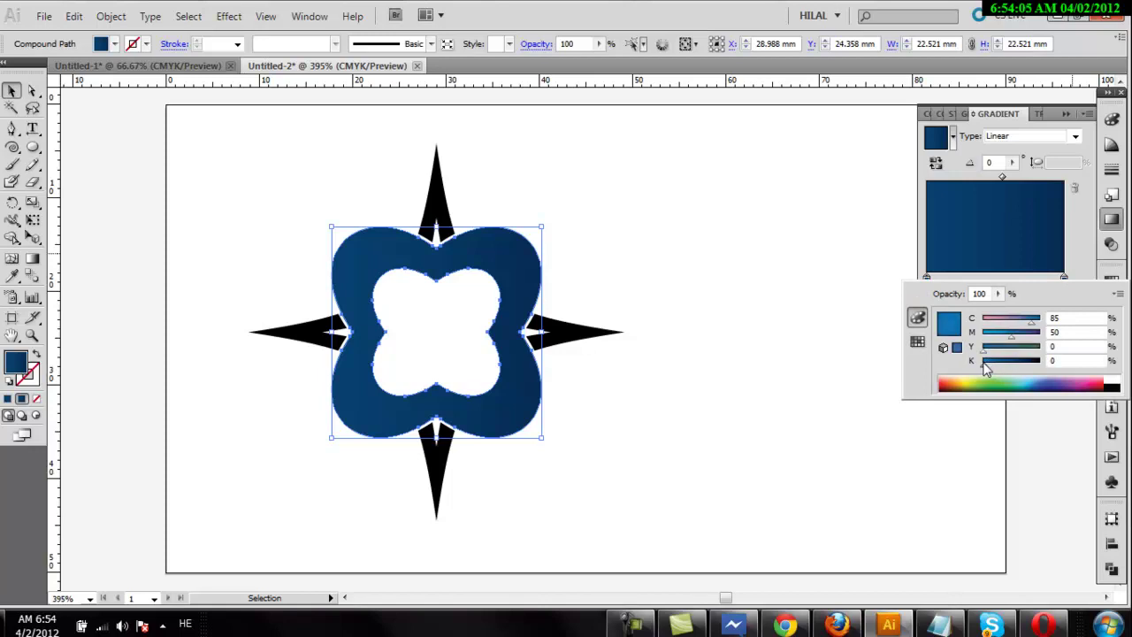
left_click(1065, 274)
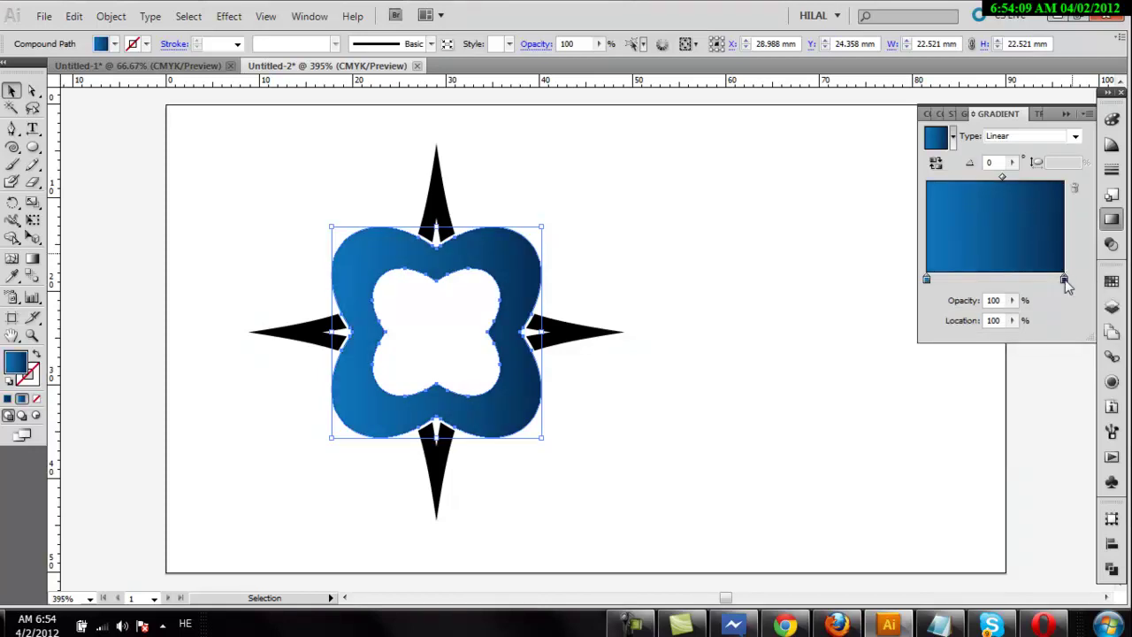
- Darken the right stop to near-black navy and set the gradient back to radial
double_click(1064, 279)
left_click_drag(1028, 363, 1038, 364)
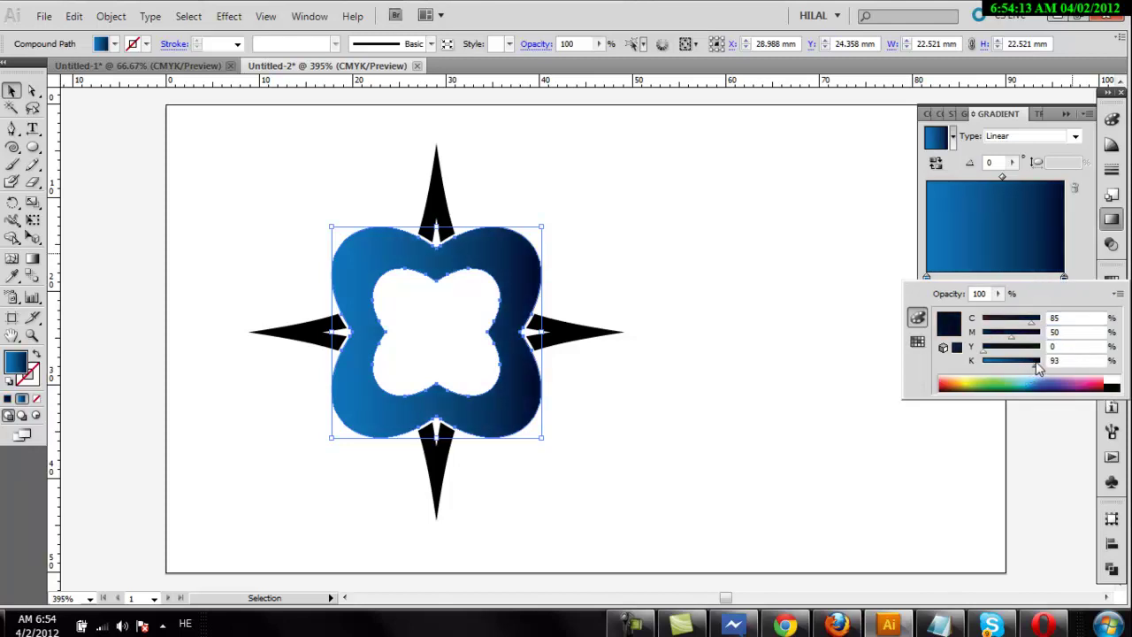
left_click(1009, 142)
left_click(1009, 138)
left_click(1000, 155)
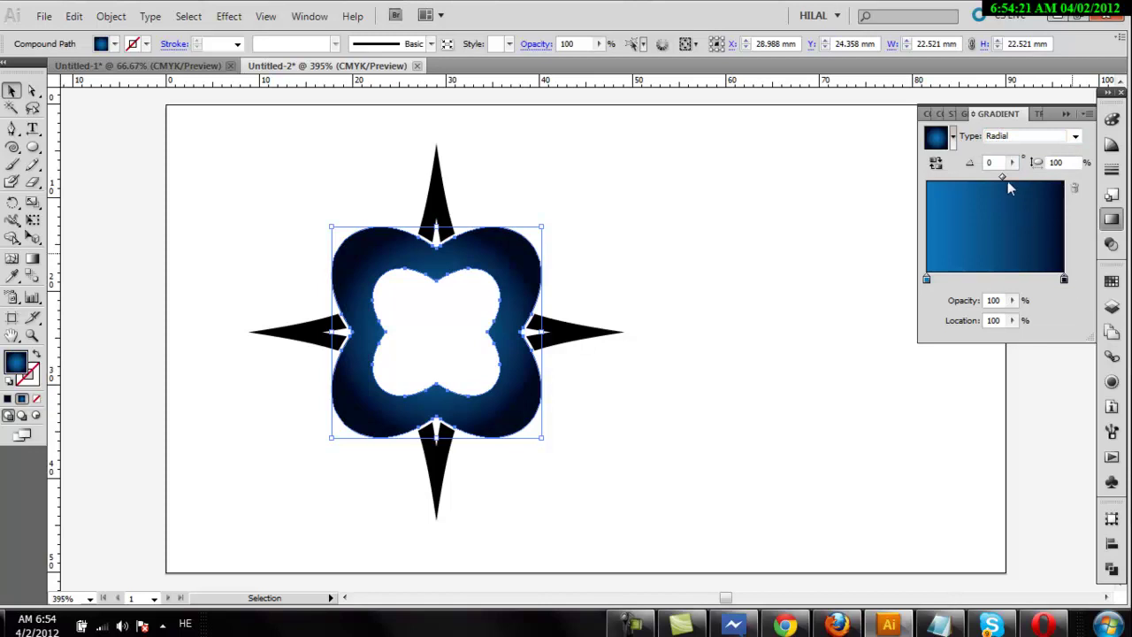
- Shorten the ring's radial gradient with the Gradient tool so its outer edges darken
left_click(32, 259)
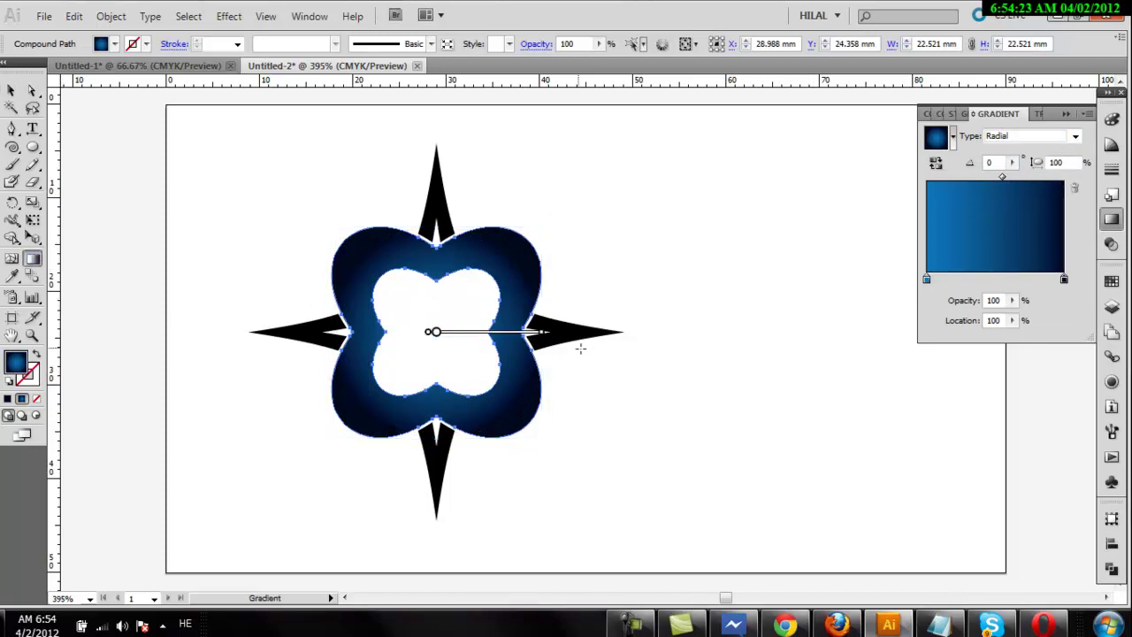
left_click_drag(544, 336, 700, 361)
mouse_move(694, 331)
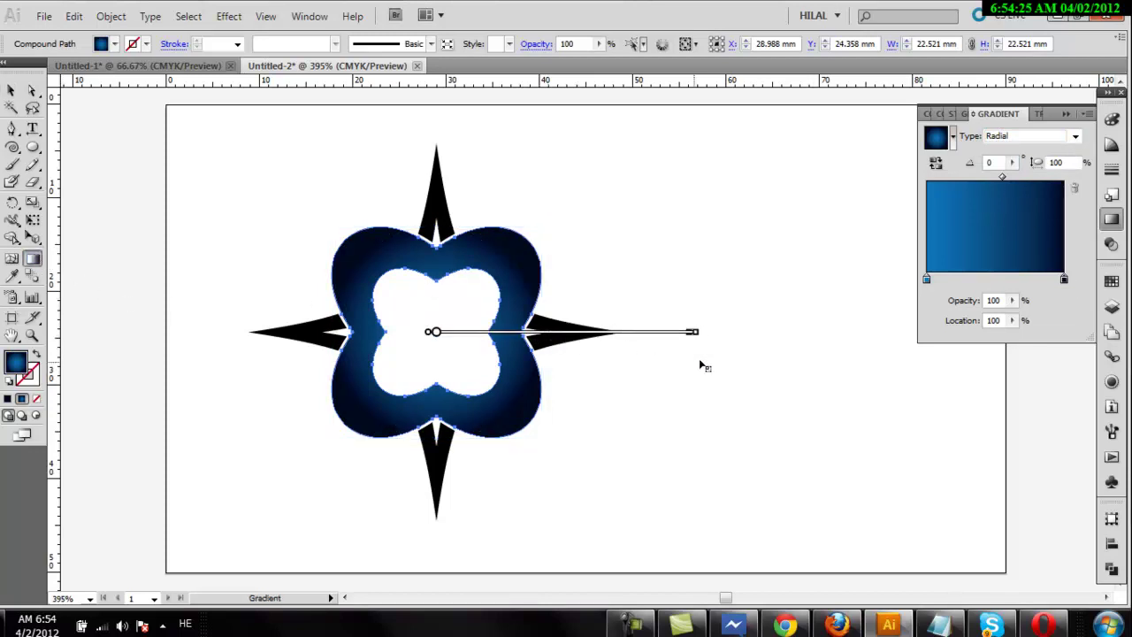
mouse_move(704, 335)
left_mouse_down()
mouse_move(623, 333)
mouse_move(618, 344)
left_mouse_up()
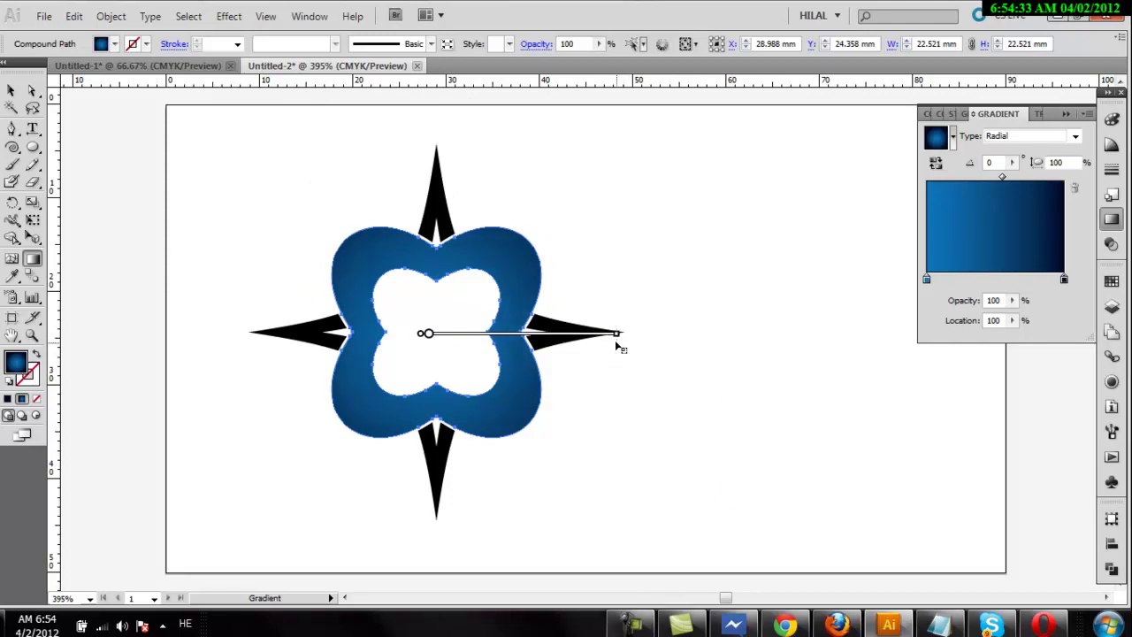
mouse_move(242, 334)
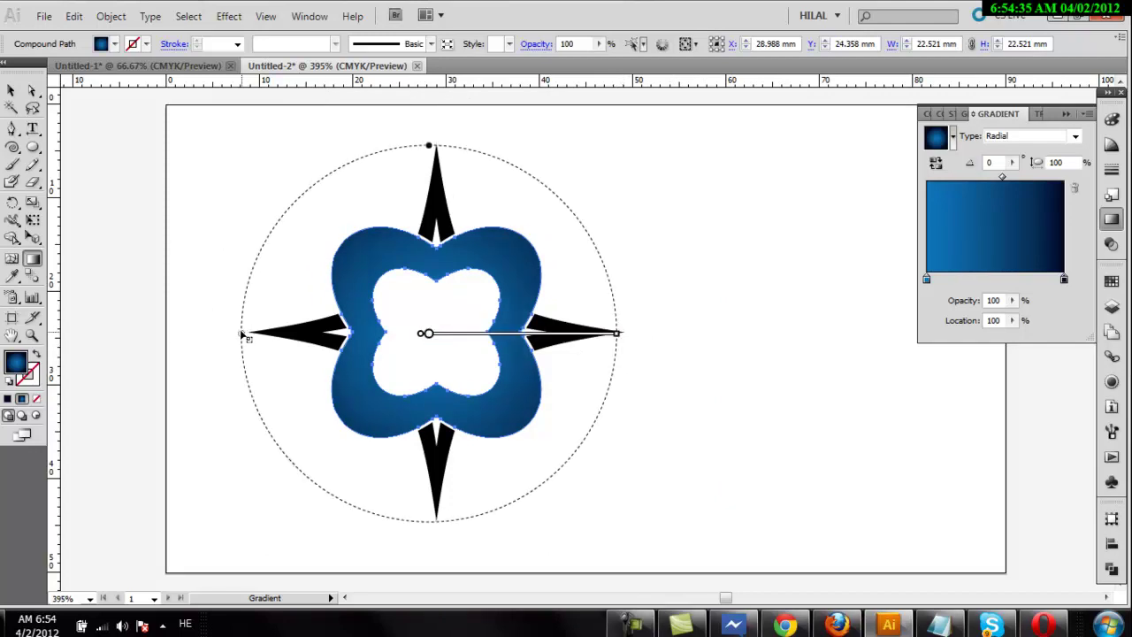
left_click_drag(242, 332, 274, 335)
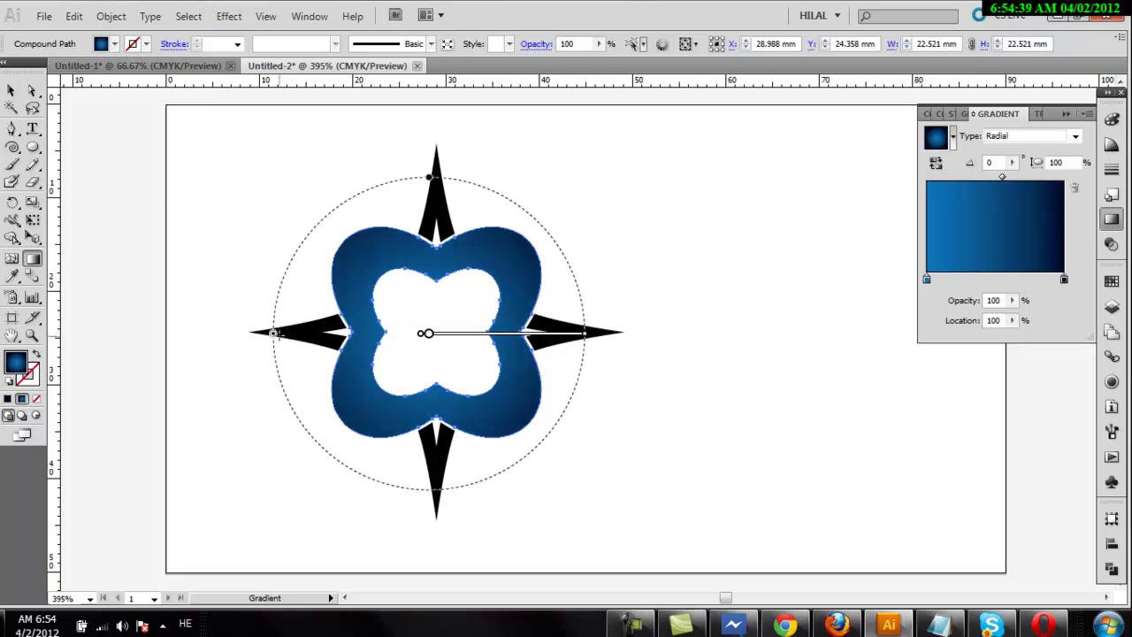
left_click_drag(274, 335, 295, 335)
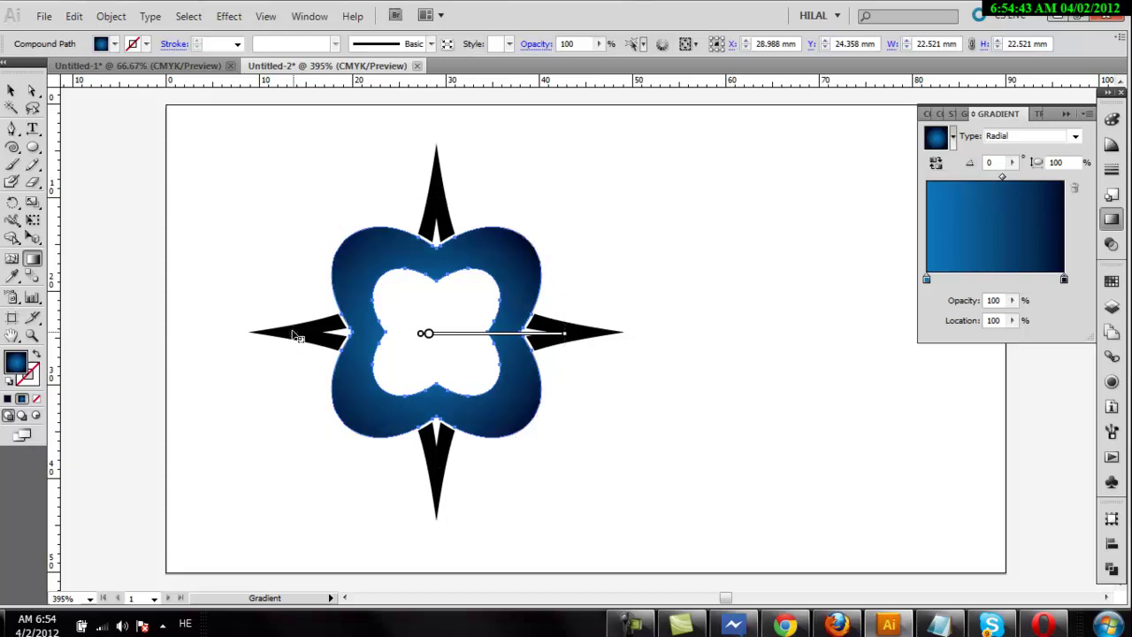
left_click(11, 90)
- Recolour the top spike from black to dark navy blue
left_click(237, 185)
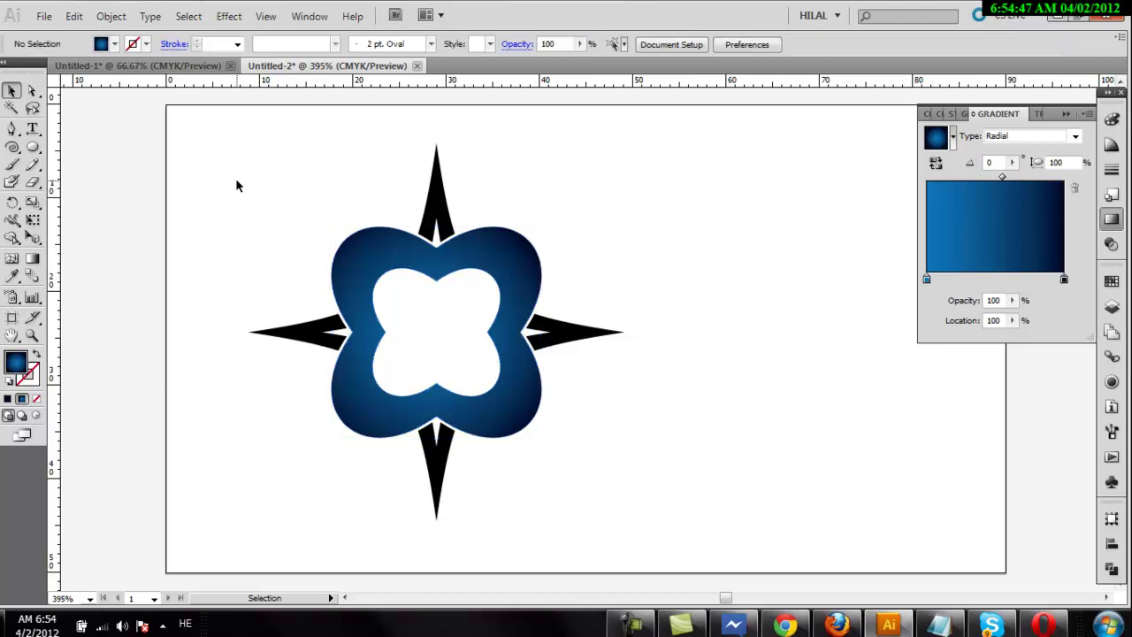
left_click(440, 203)
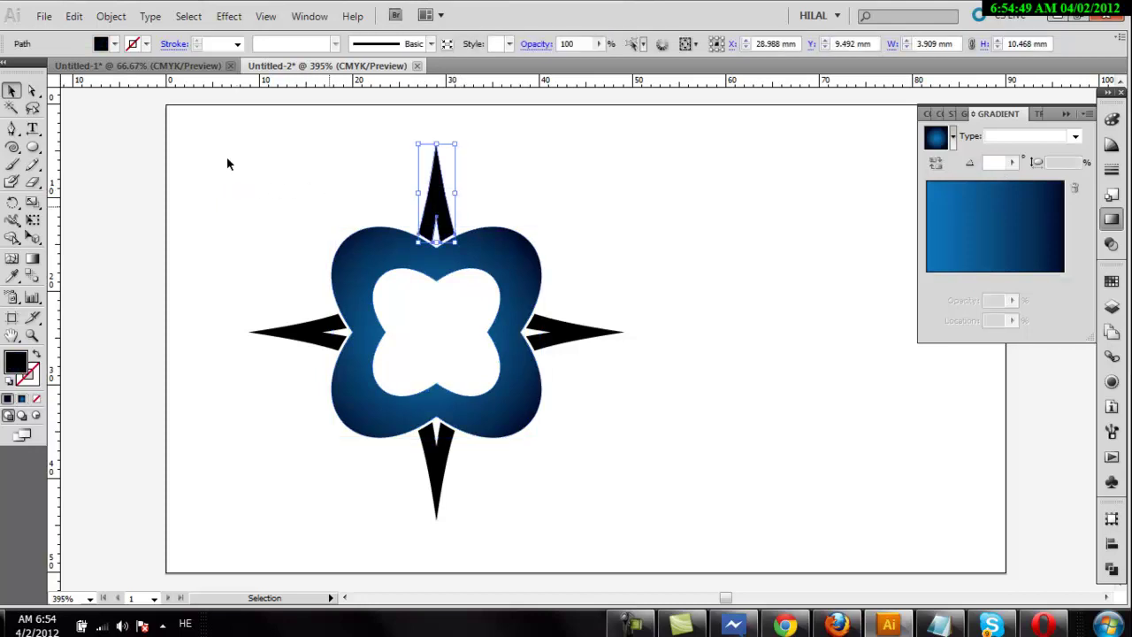
left_click(114, 43)
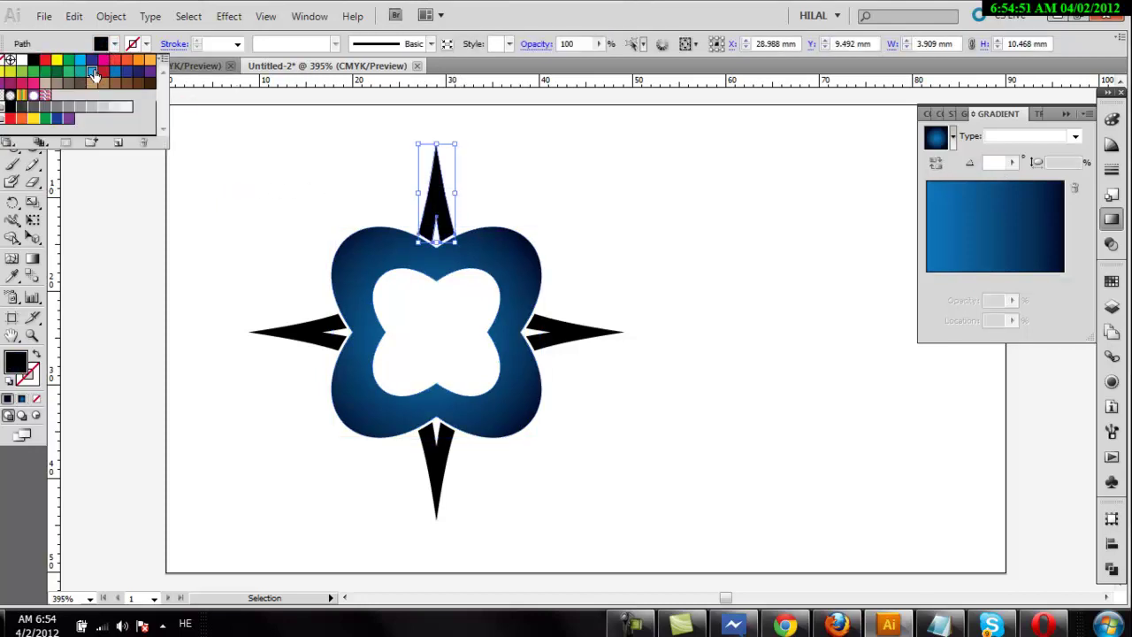
left_click(93, 72)
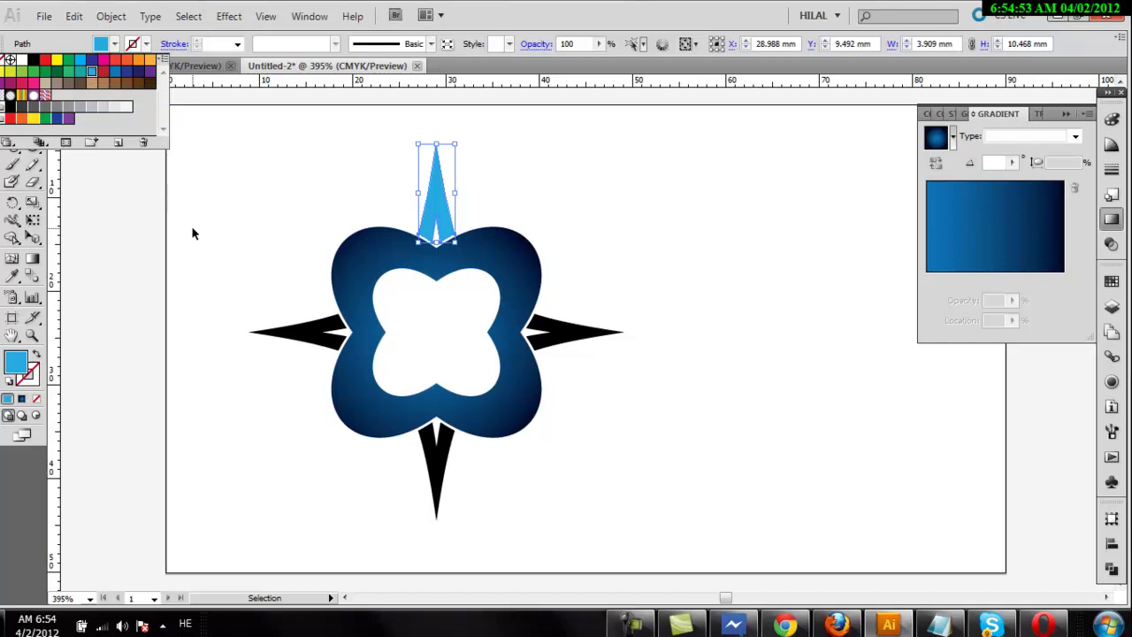
left_click(1110, 128)
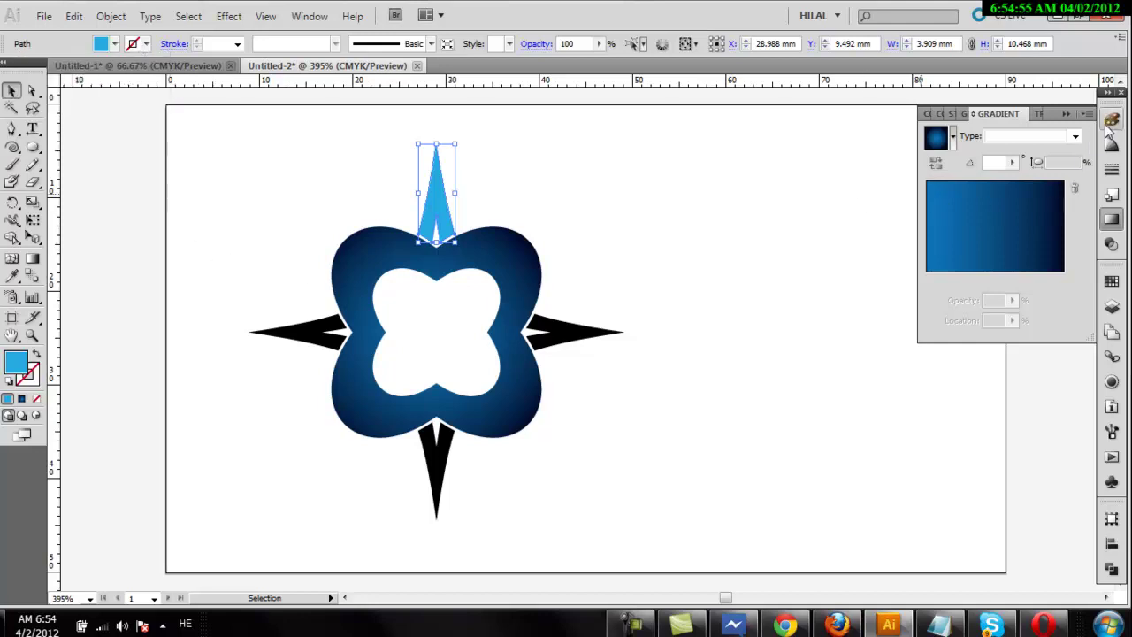
left_click(1113, 121)
left_click(1035, 179)
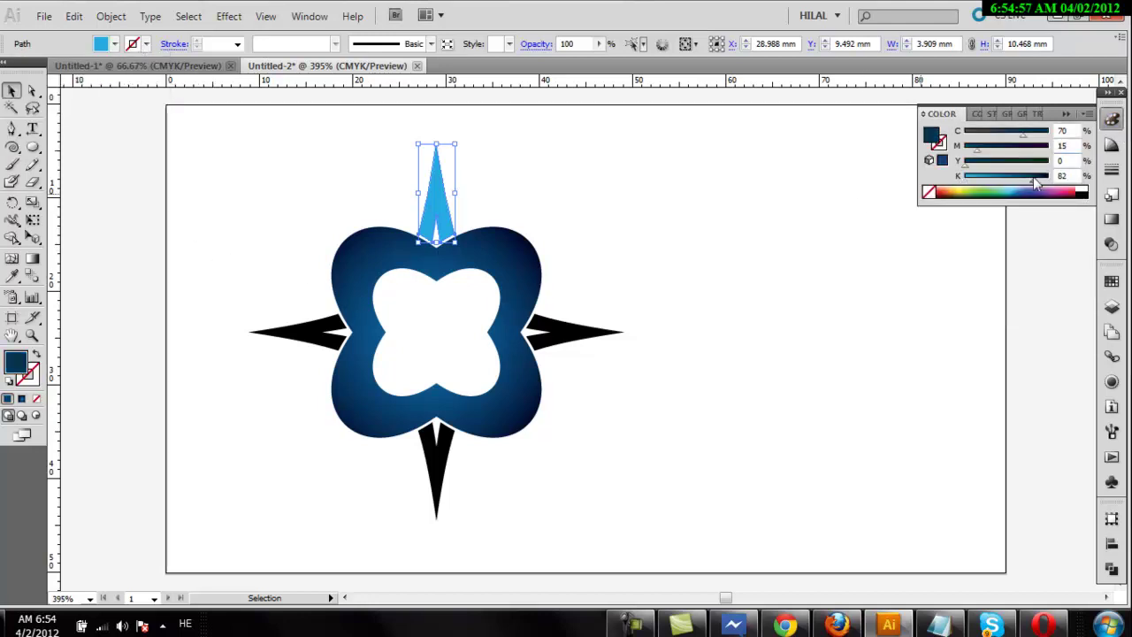
- Match the right, left and bottom spikes to the top spike's navy with the Eyedropper
left_click_drag(624, 286, 591, 341)
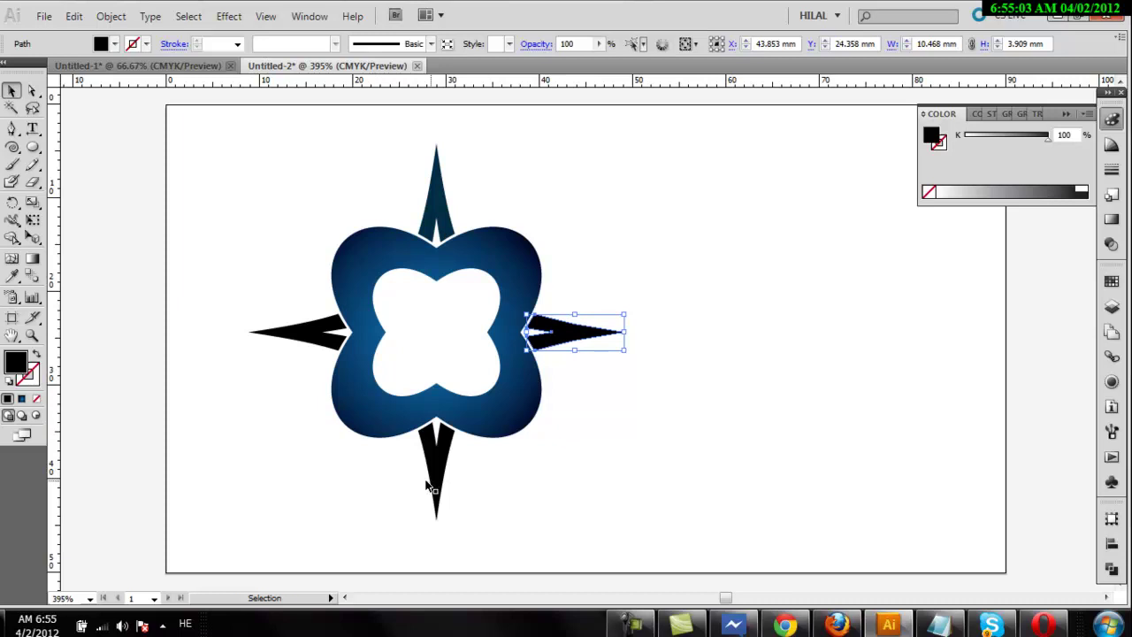
left_click_drag(271, 289, 309, 390)
left_click_drag(394, 486, 525, 501)
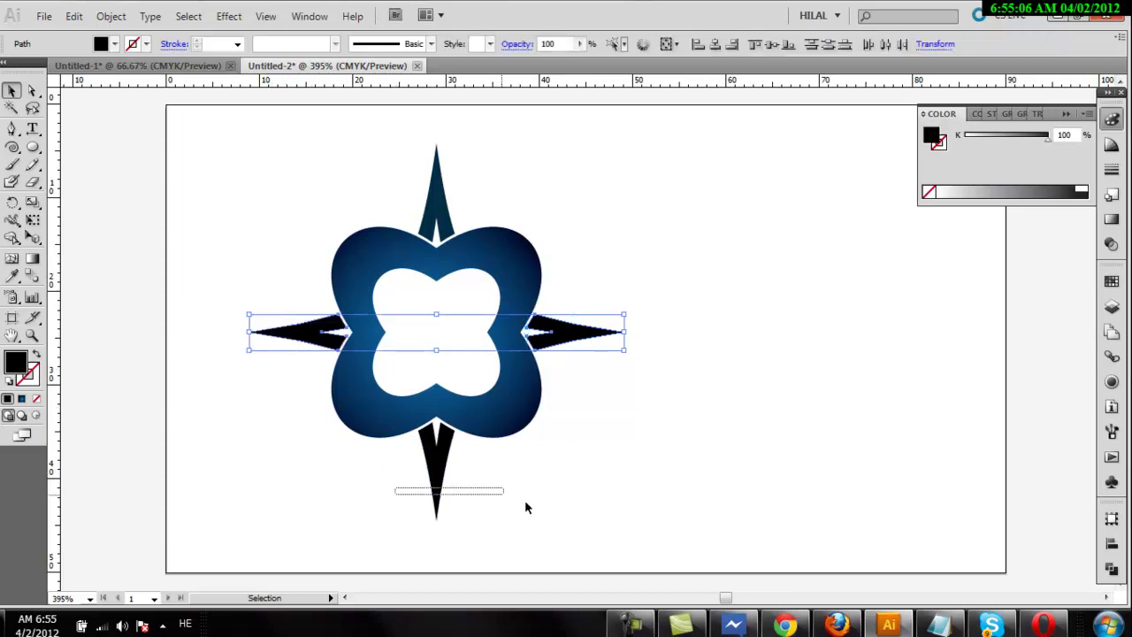
left_click(1112, 119)
left_click(12, 276)
left_click(439, 190)
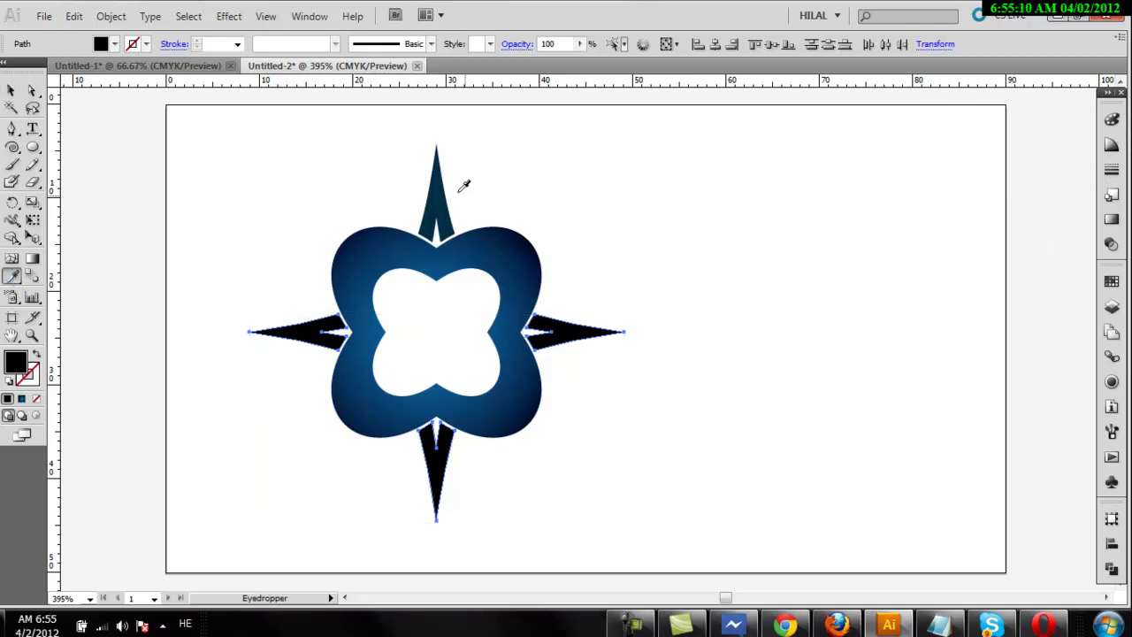
left_click(11, 91)
left_click(341, 274)
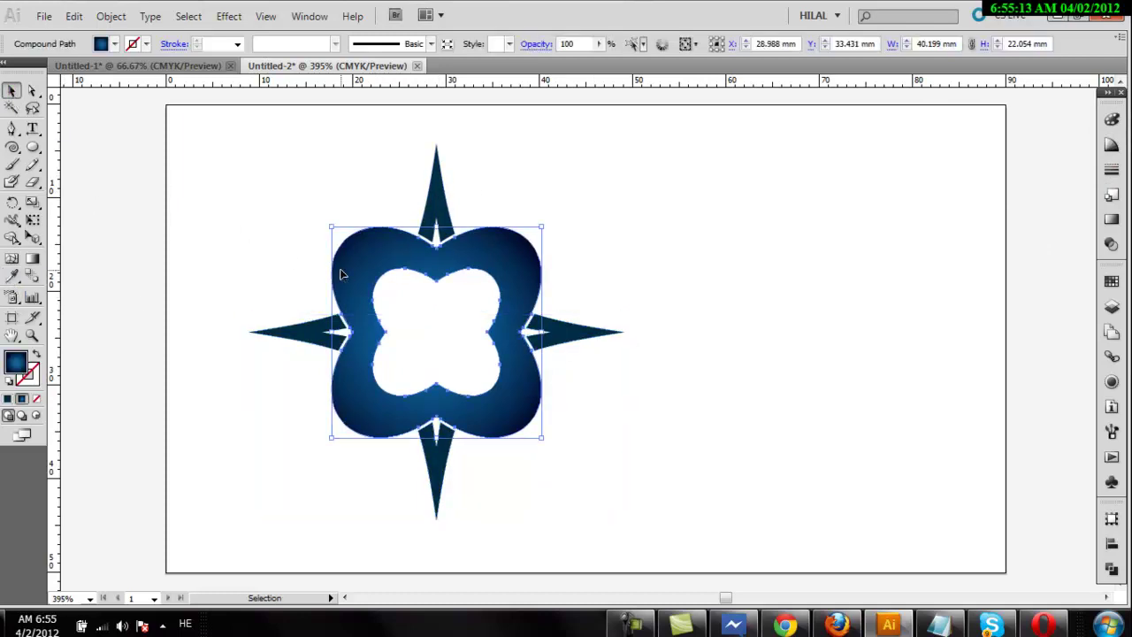
- Replace the ring's gradient with a flat blue fill darkened toward navy
left_click(114, 43)
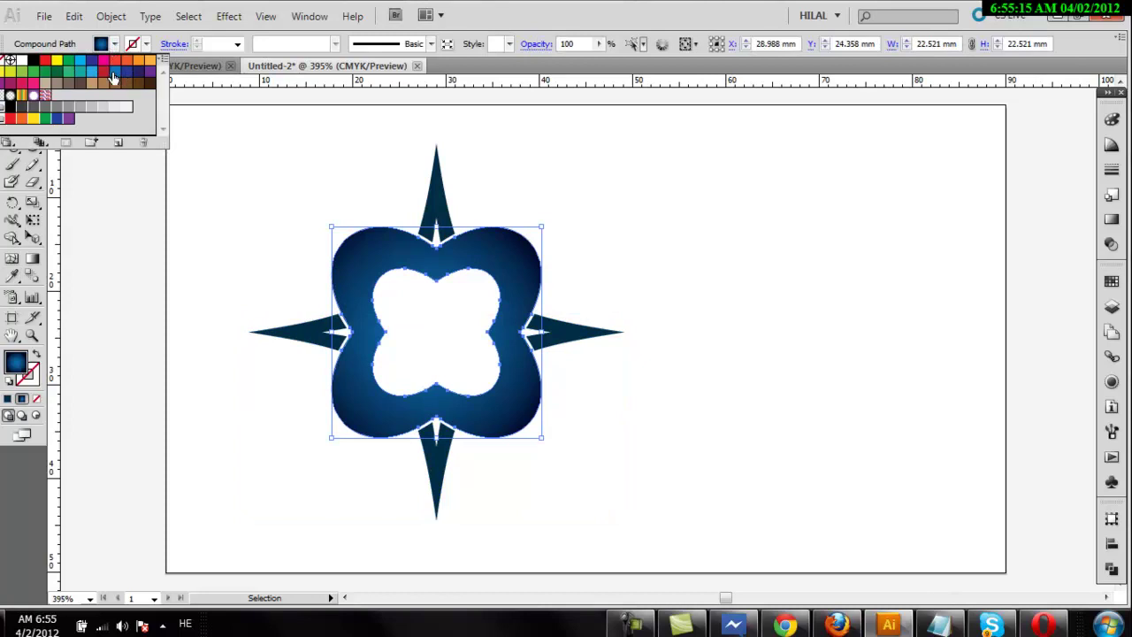
left_click(114, 74)
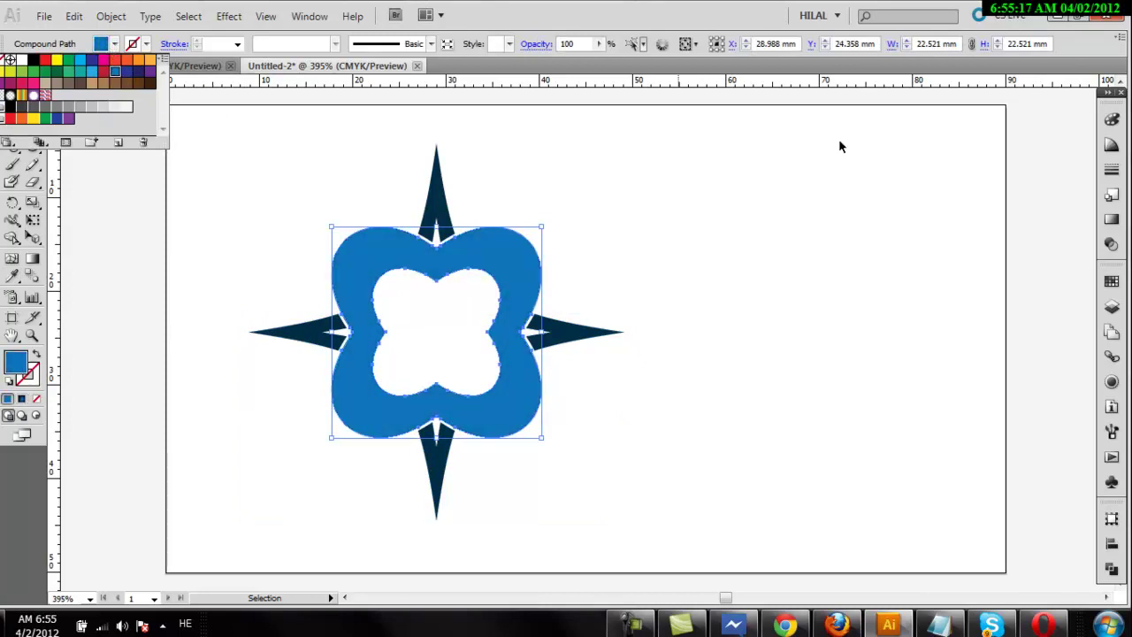
left_click(1112, 120)
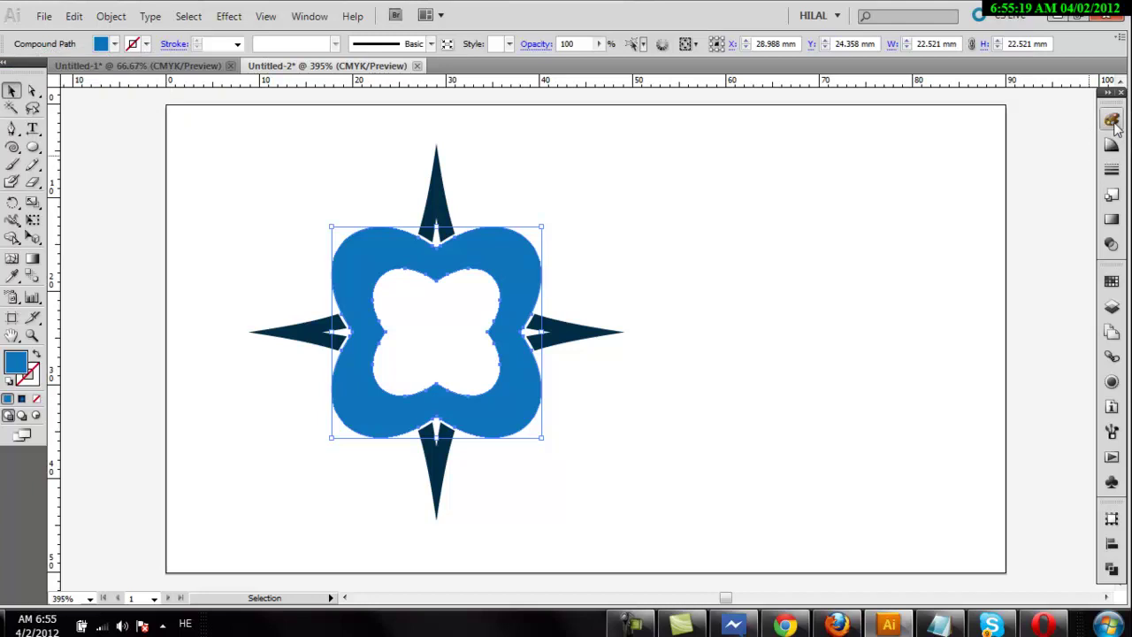
left_click(1112, 119)
left_click_drag(1032, 179, 1023, 181)
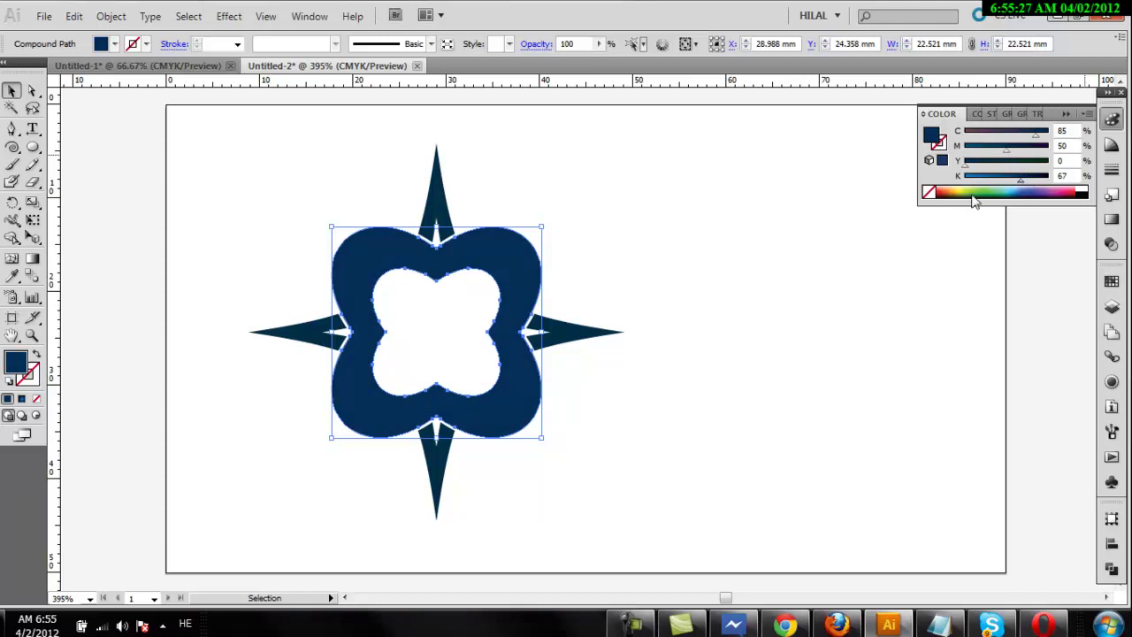
left_click(683, 202)
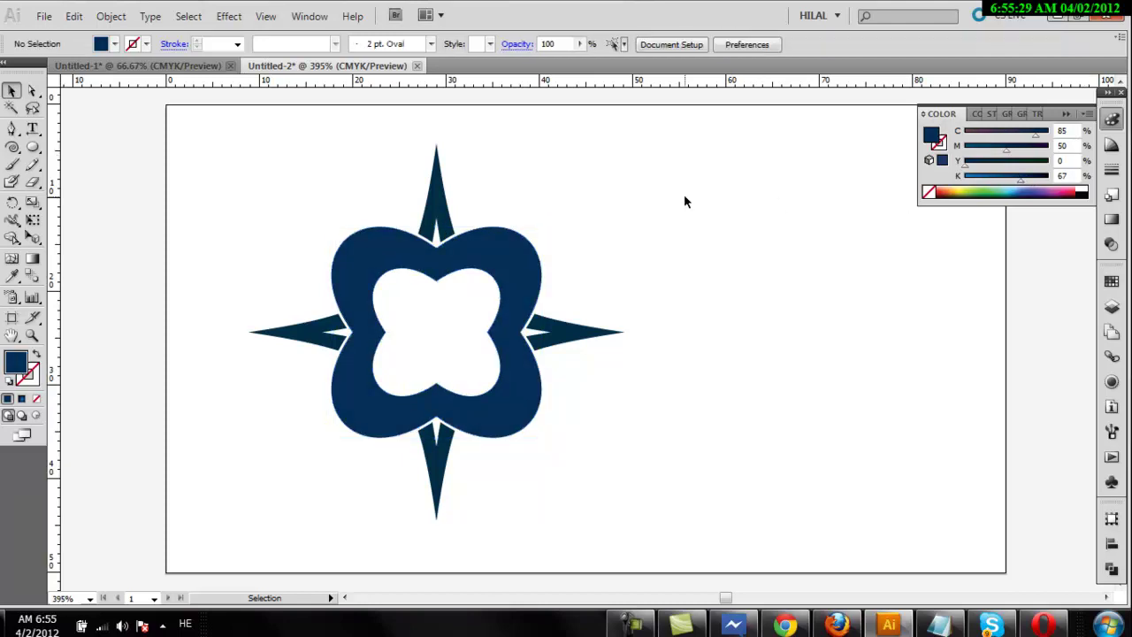
- Copy the spikes' dark colour onto the flower ring with the Eyedropper
left_click(526, 257)
left_click(11, 276)
left_click(436, 189)
left_click(11, 90)
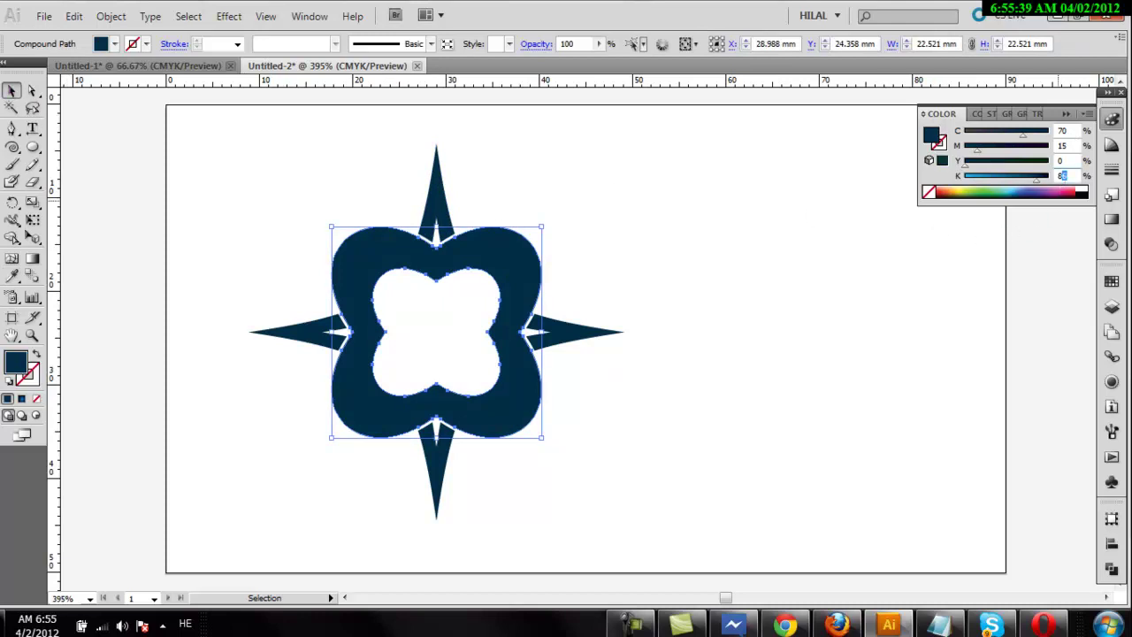
left_click(978, 281)
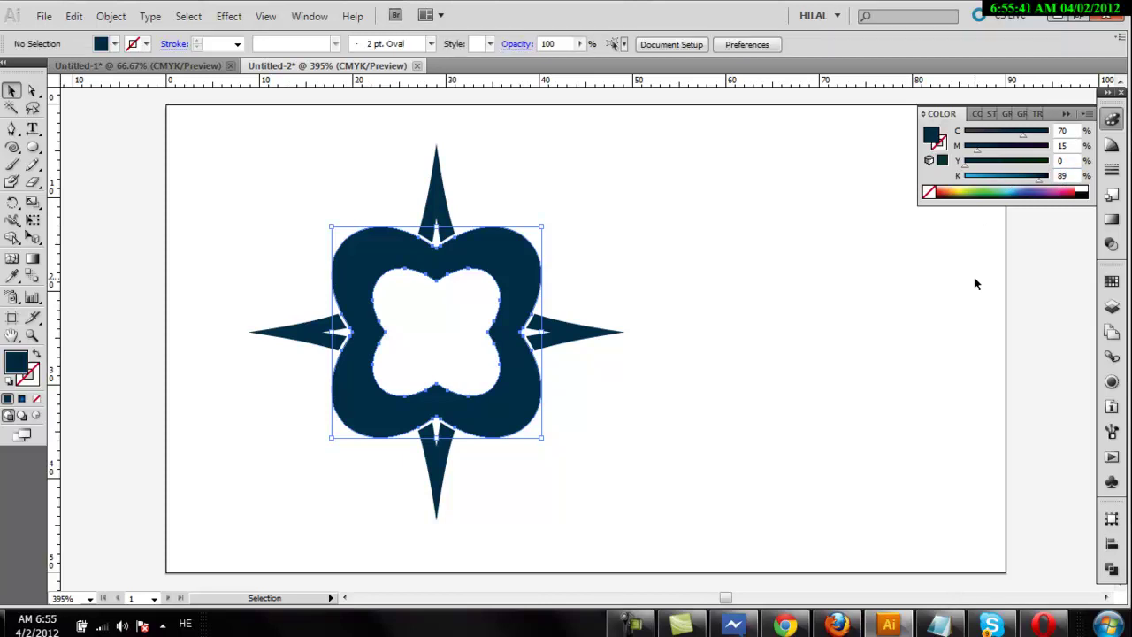
left_click(533, 259)
type("32")
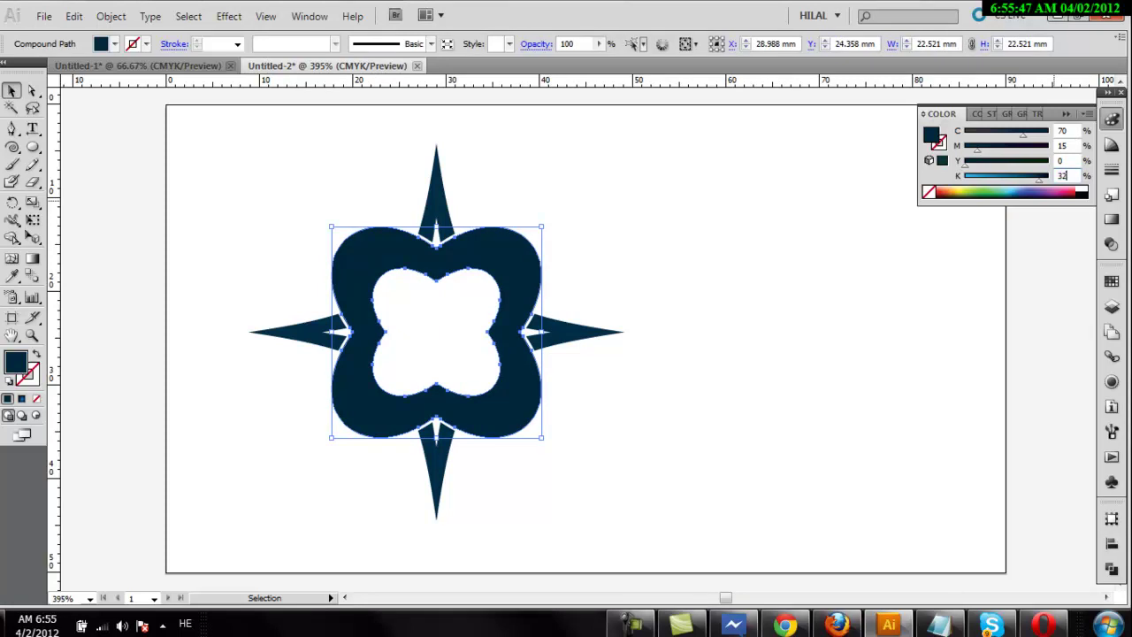
left_click(728, 298)
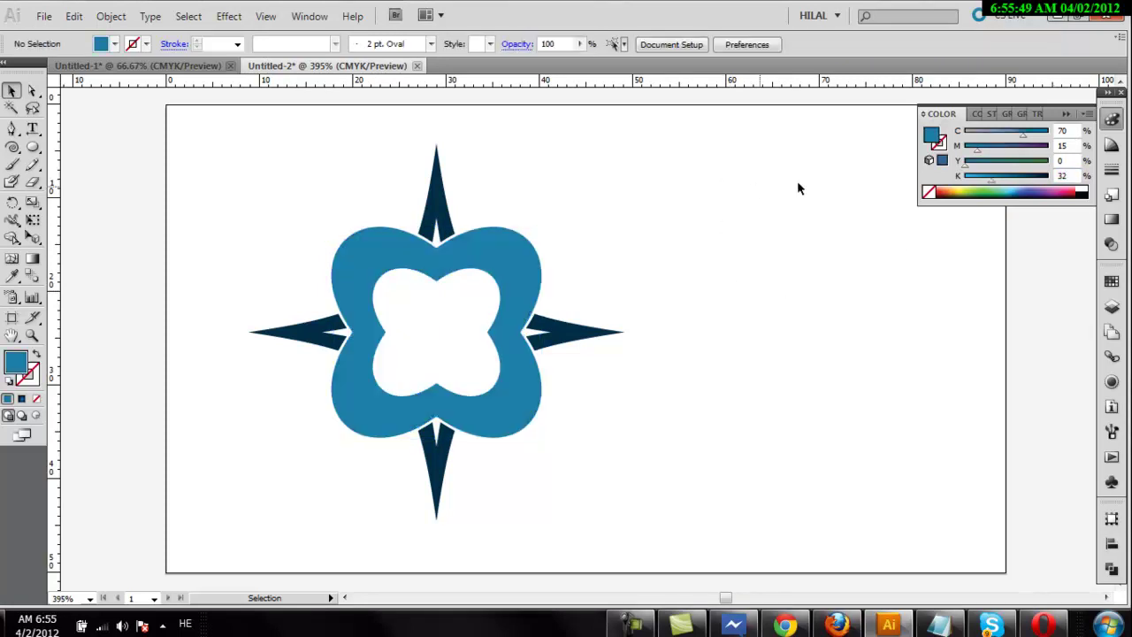
- Set the ring's black value to 92, then 89, for a C70 M15 Y0 K89 navy
left_click_drag(1072, 175, 1045, 175)
type("92")
key("Return")
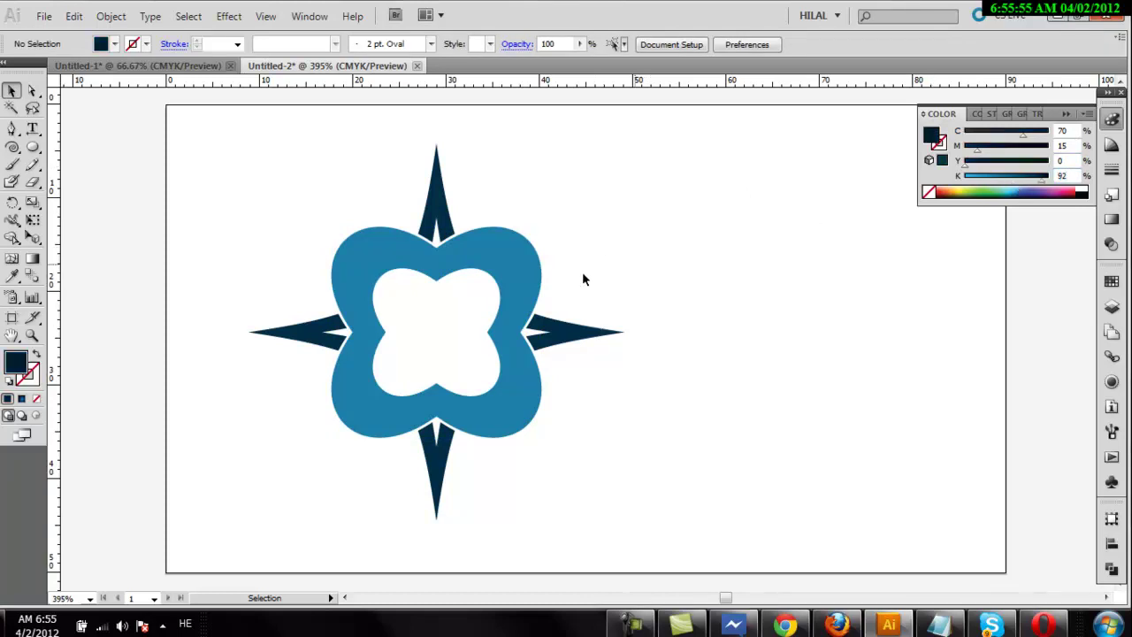
left_click(523, 263)
left_click_drag(1071, 174, 1054, 180)
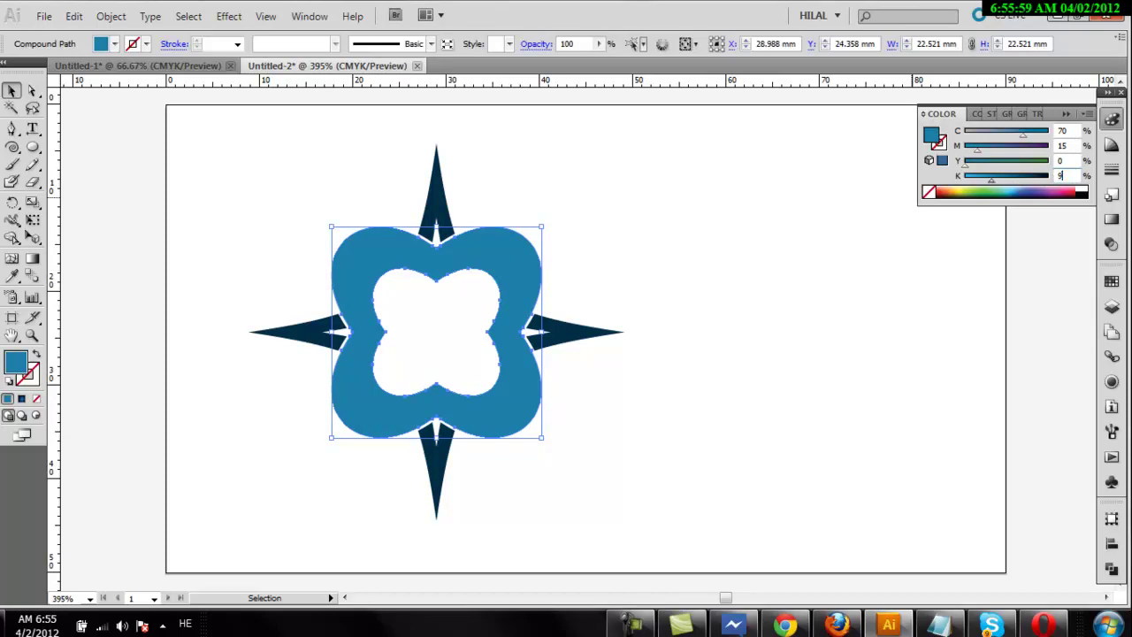
type("2")
key("Return")
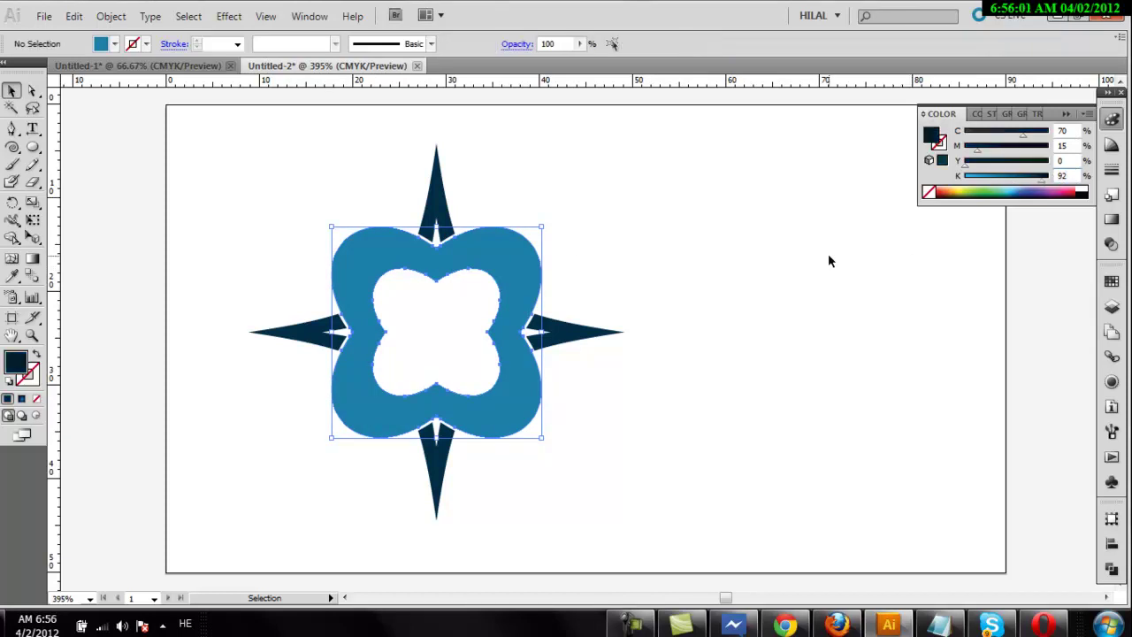
left_click(828, 253)
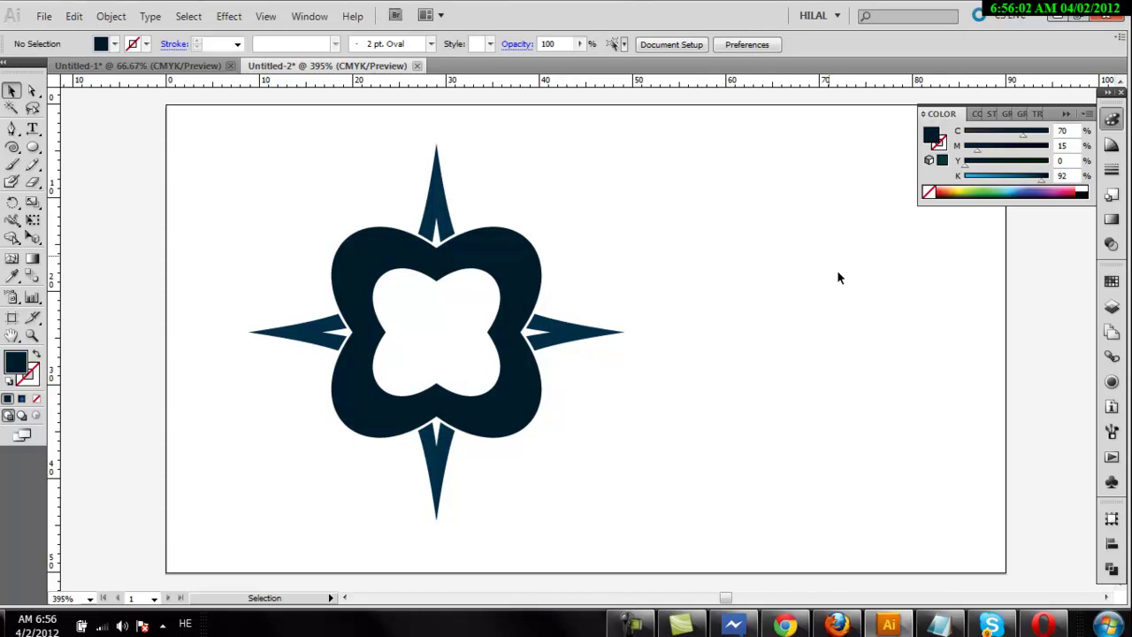
left_click(523, 280)
left_click_drag(1067, 176, 1053, 181)
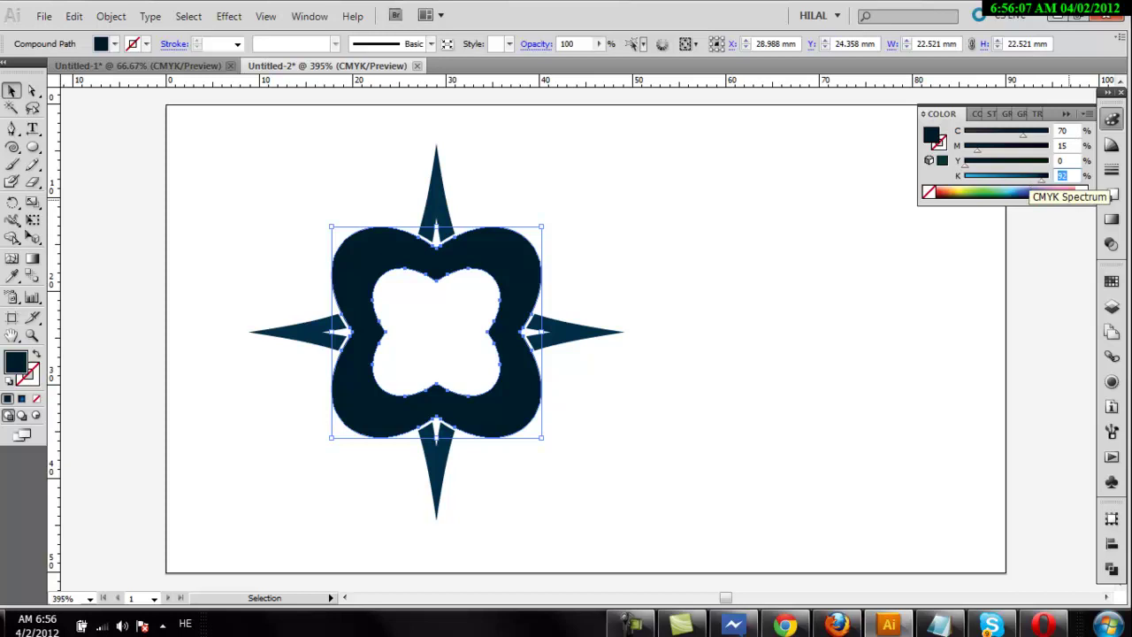
type("89")
left_click(894, 287)
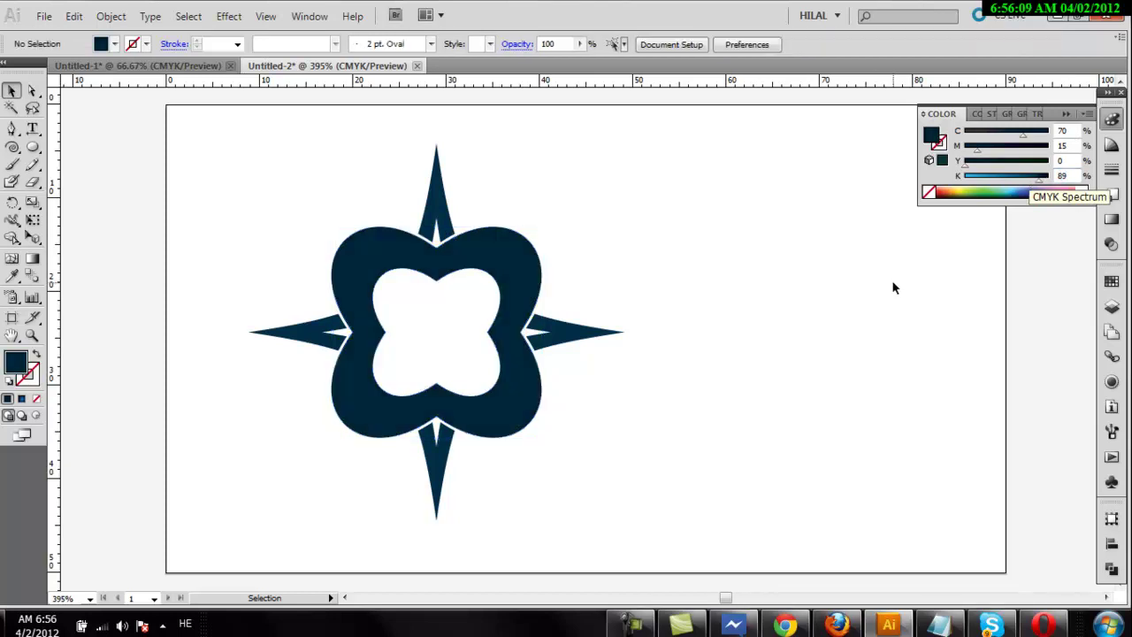
key("ctrl+a")
- Scale the star-and-flower logo down to about 17 mm, move it up, and rotate it slightly
mouse_move(218, 205)
left_mouse_down()
mouse_move(668, 485)
mouse_move(703, 480)
left_mouse_up()
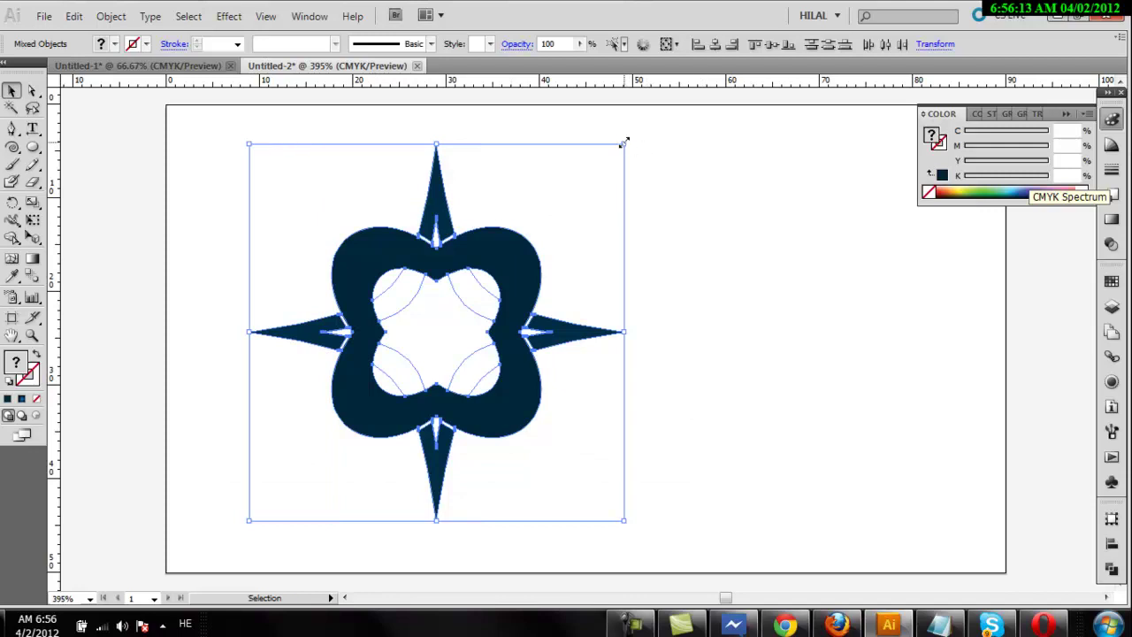
left_click_drag(624, 143, 406, 355)
left_click_drag(363, 418, 499, 232)
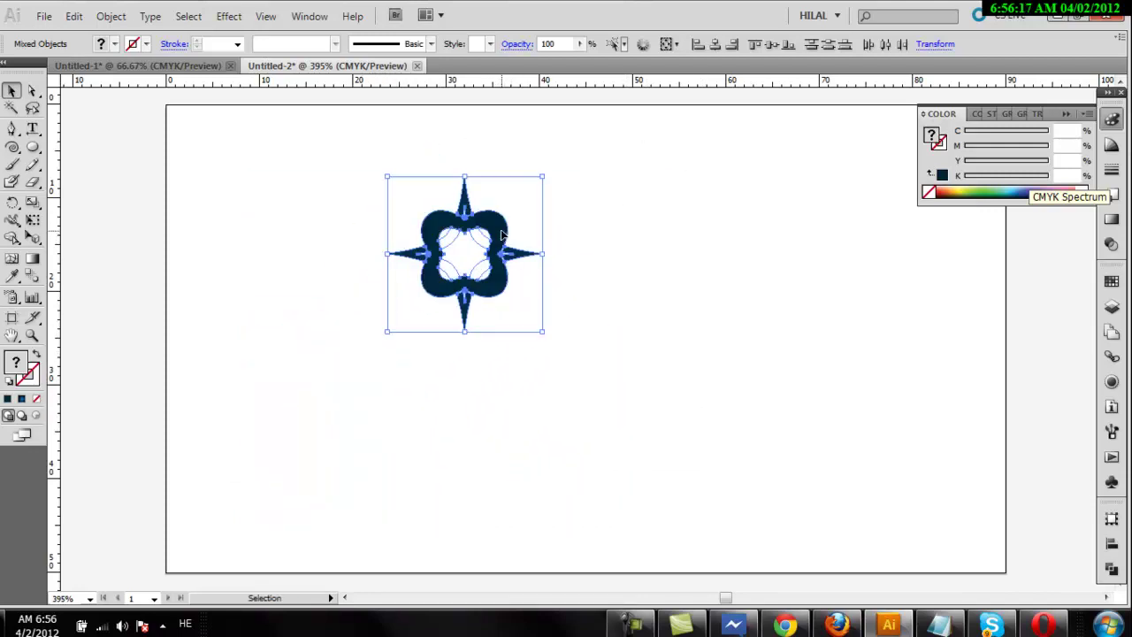
left_click_drag(542, 331, 558, 337)
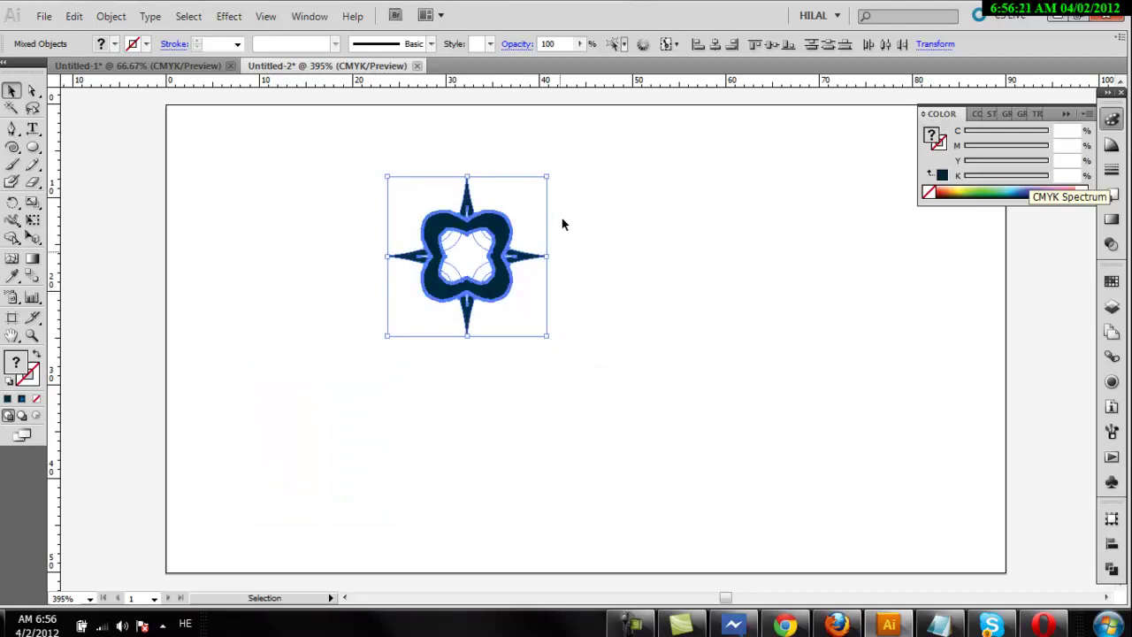
left_click_drag(552, 174, 586, 179)
left_click(626, 187)
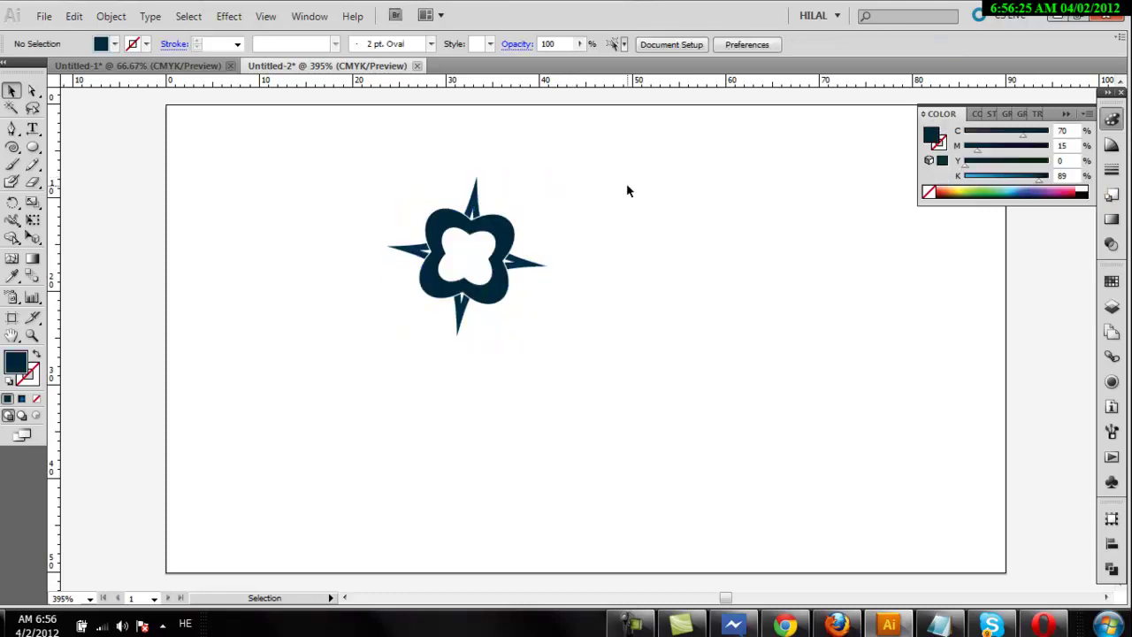
- Shift the small logo slightly down and to the left on the artboard
key("ctrl+a")
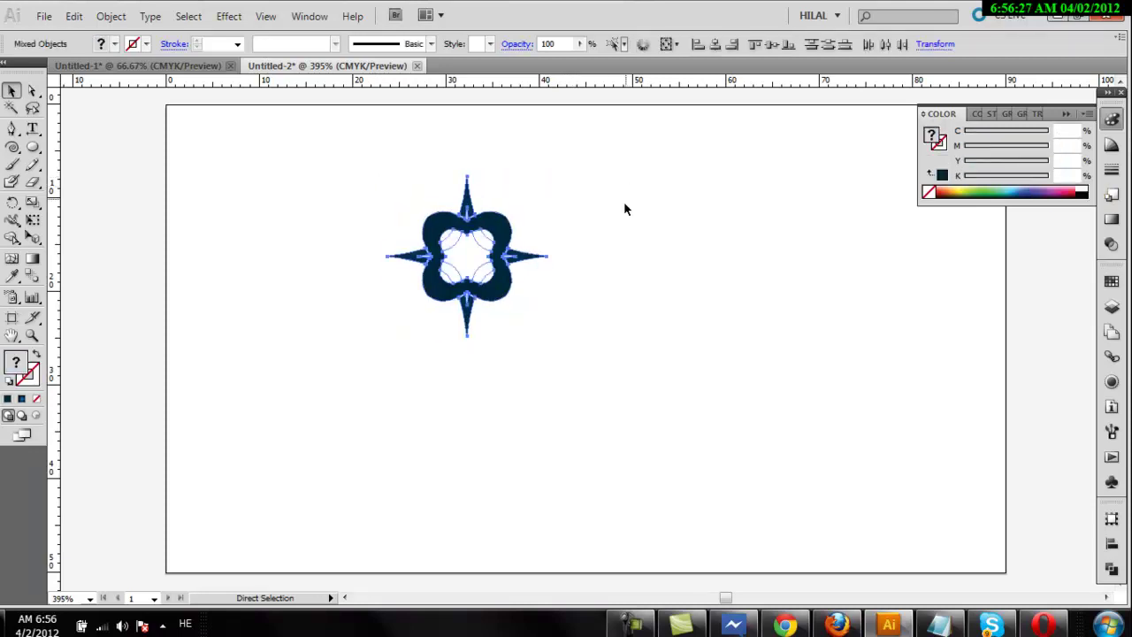
left_click(627, 214)
left_click_drag(572, 195, 467, 329)
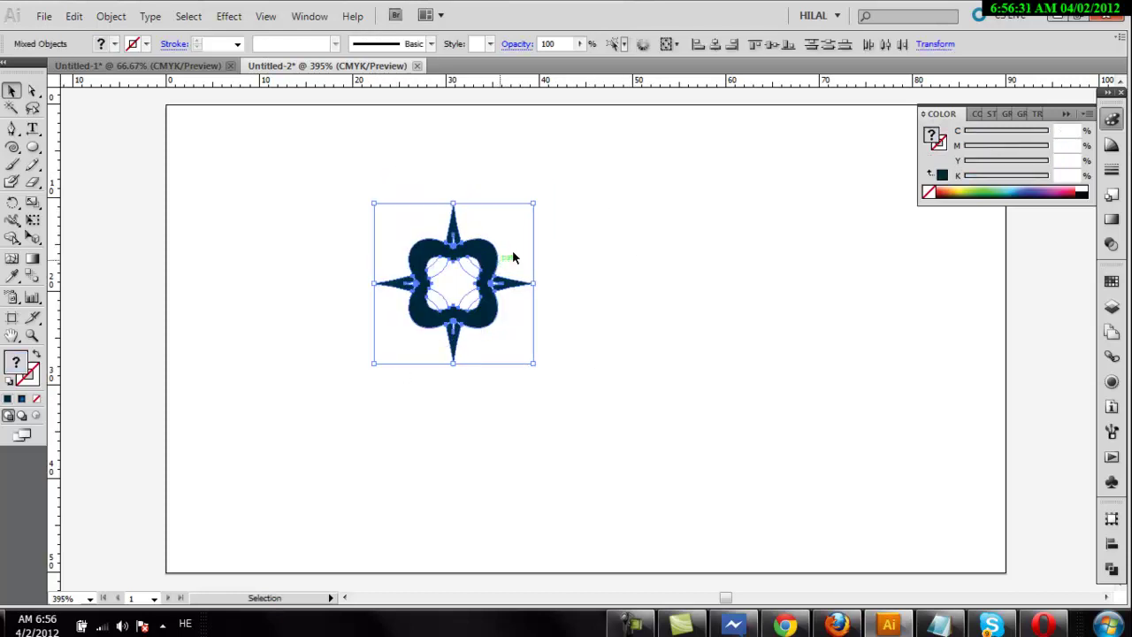
left_click(616, 223)
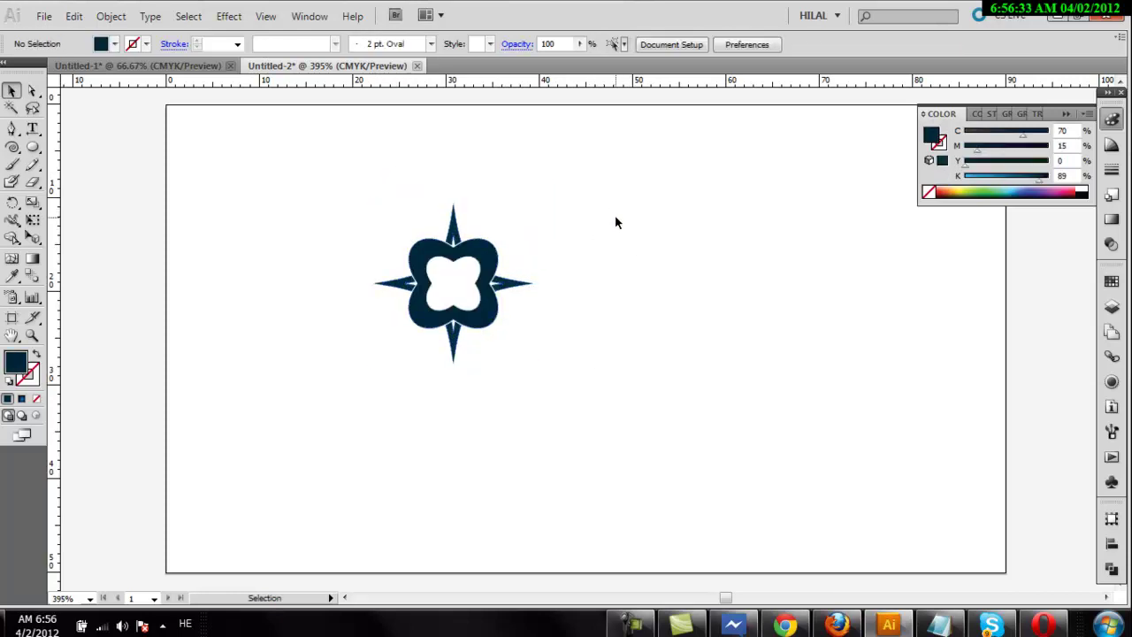
left_click(35, 130)
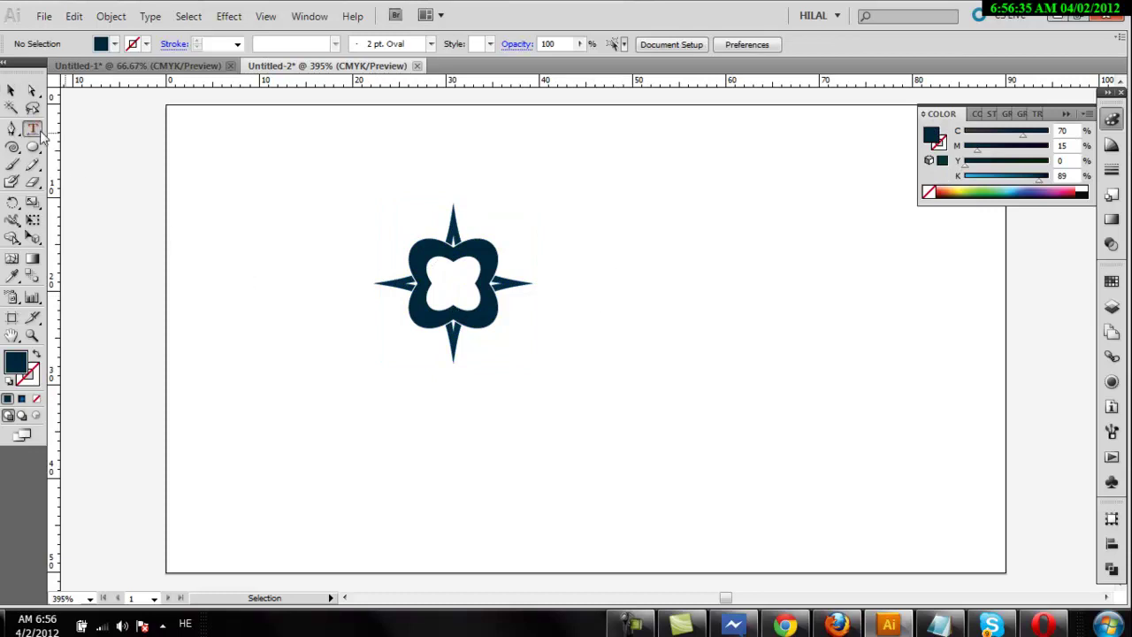
- Add 'Logo Design' text in Mister Earl BT below the emblem, enlarged to 34.02 pt
left_click(357, 405)
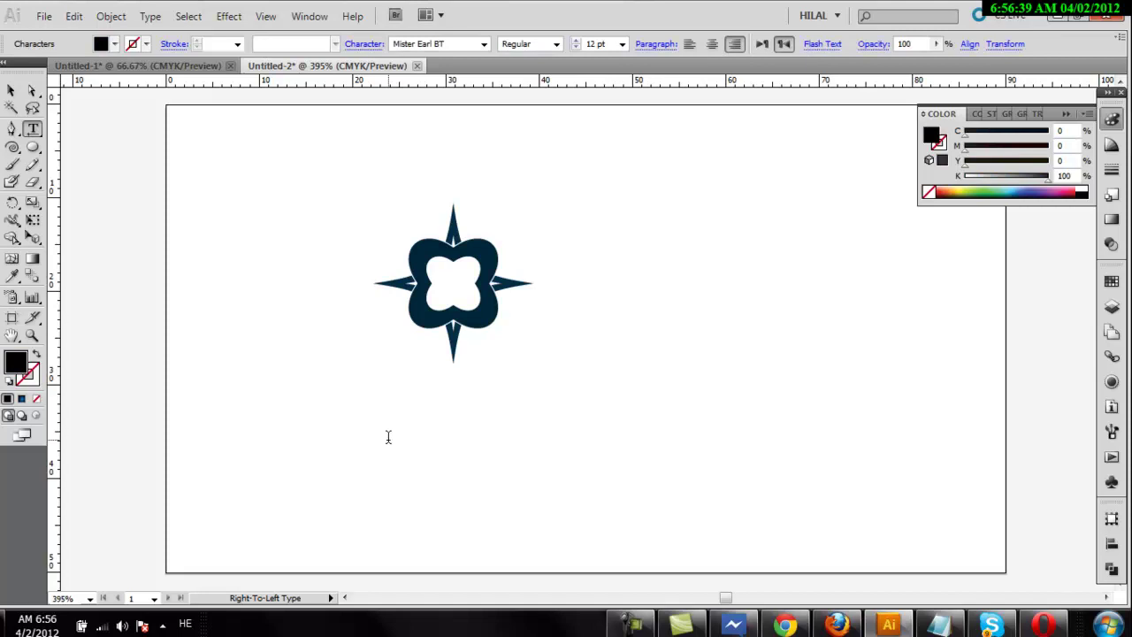
type("שלום")
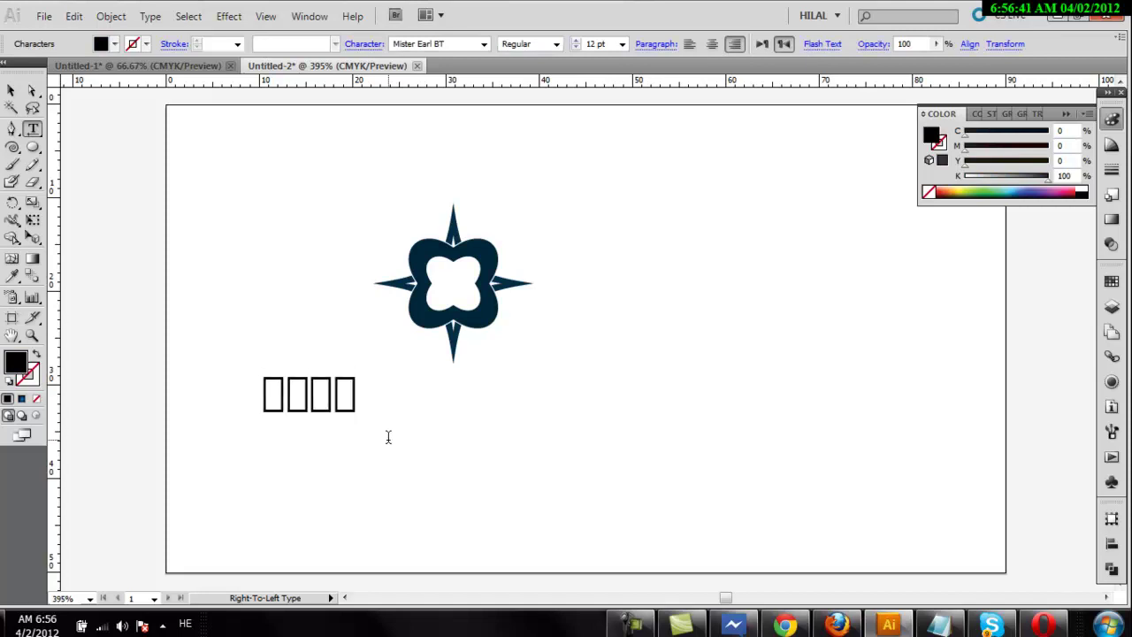
key("BackSpace")
key("BackSpace")
key("BackSpace")
key("BackSpace")
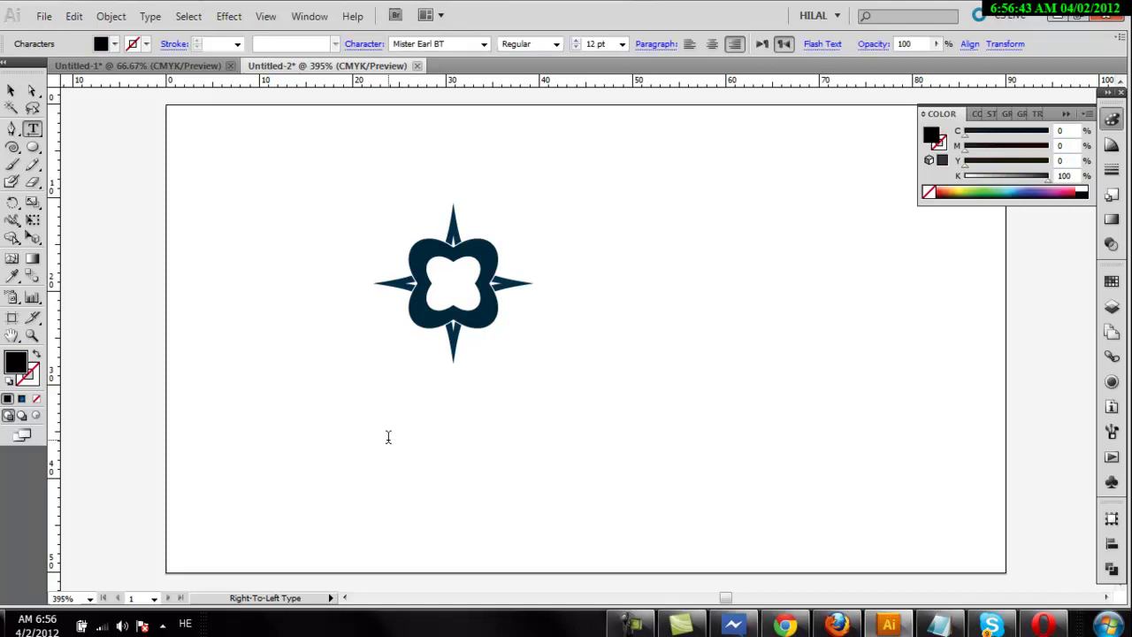
left_click(631, 625)
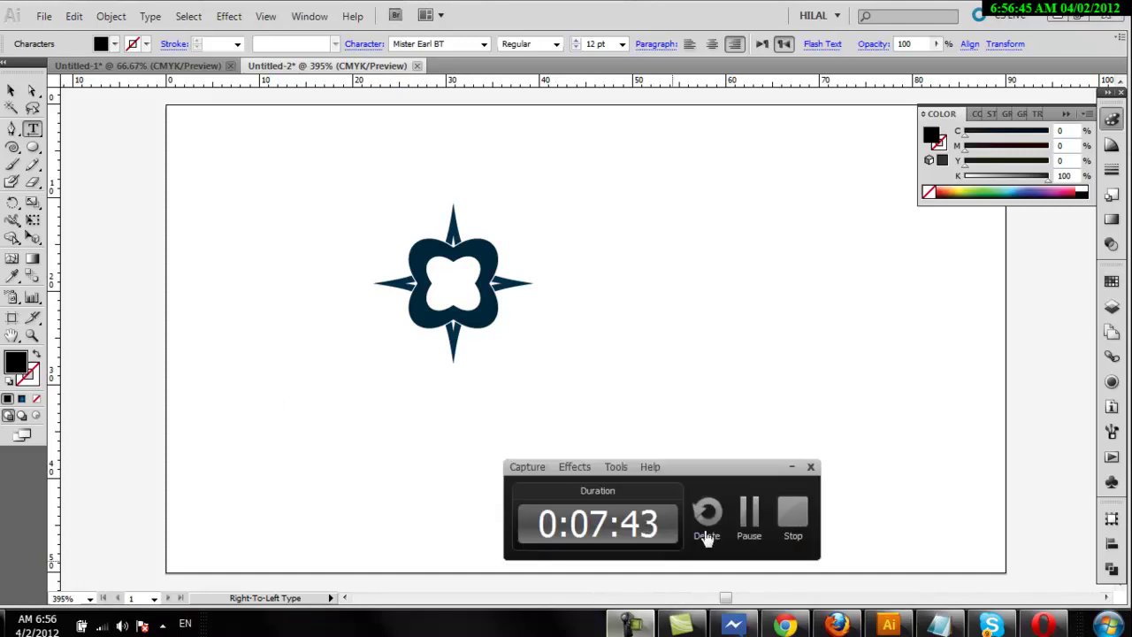
left_click(746, 522)
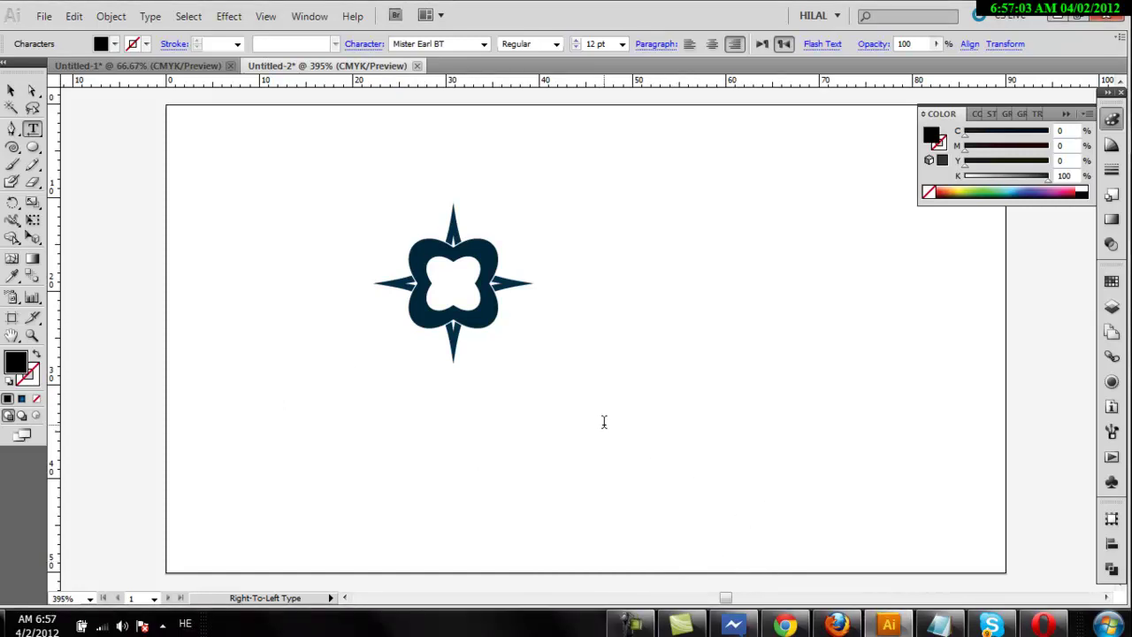
type("Logo Design")
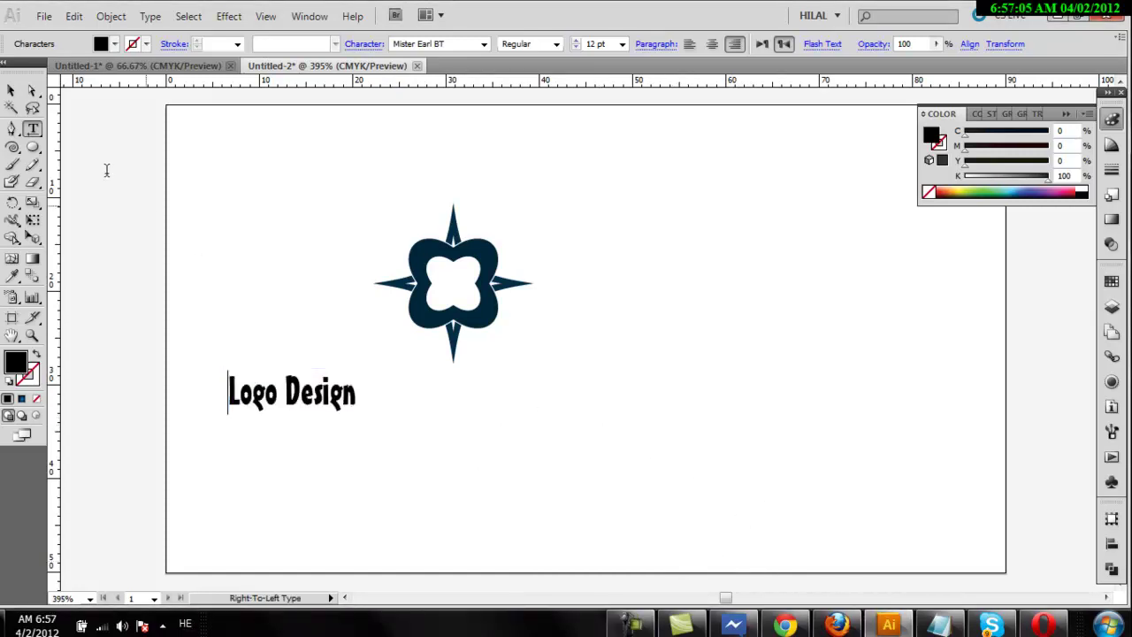
left_click(14, 88)
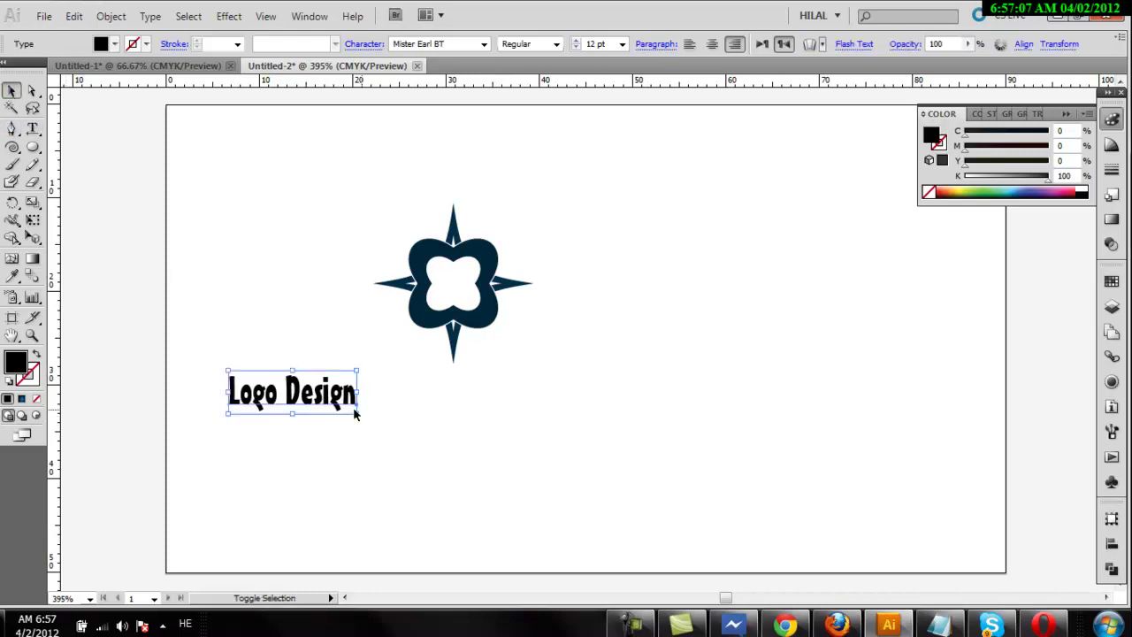
left_click_drag(358, 412, 593, 493)
mouse_move(485, 459)
left_mouse_down()
mouse_move(560, 421)
mouse_move(542, 428)
left_mouse_up()
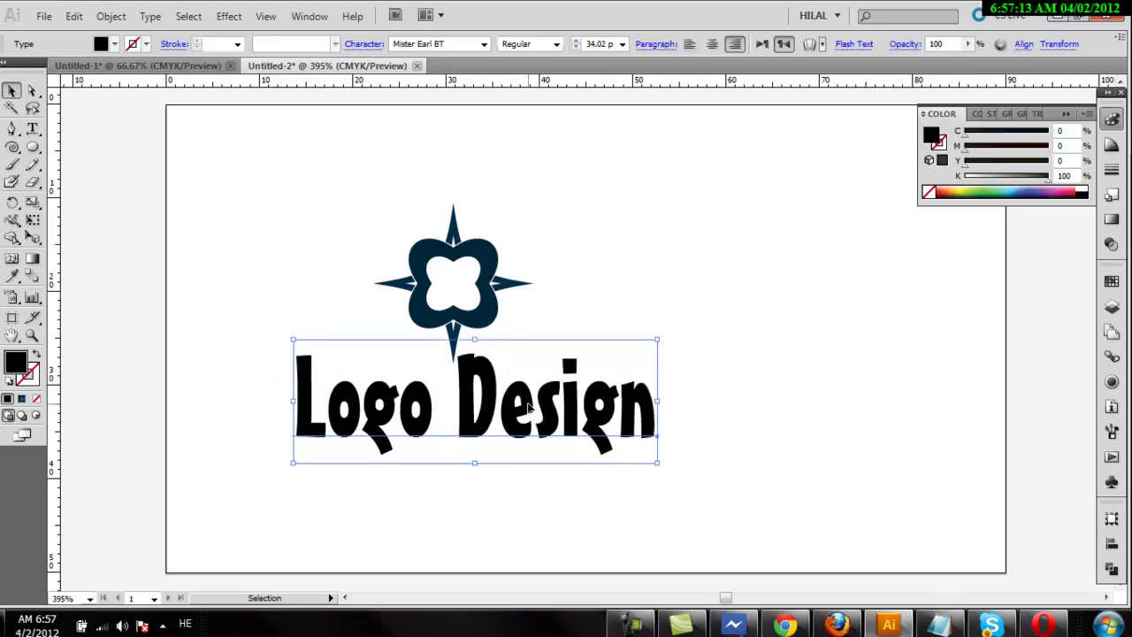
- Set the 'Logo Design' text to Microsoft Tai Le Bold
triple_click(528, 407)
left_click(461, 46)
key("Up")
key("Up")
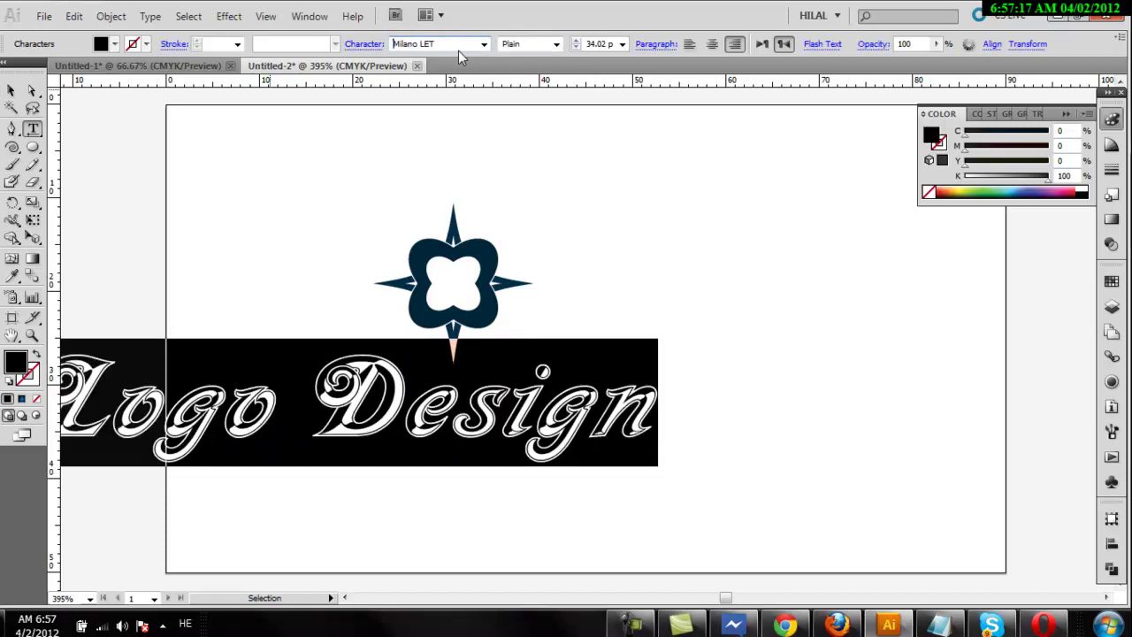
key("Up")
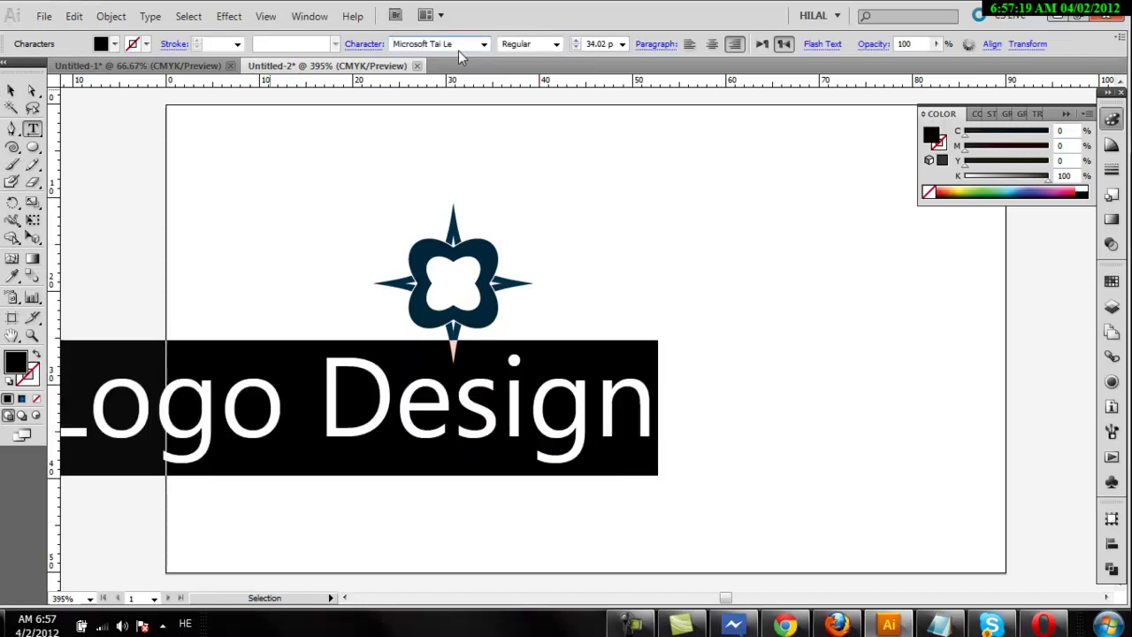
left_click(556, 44)
left_click(510, 70)
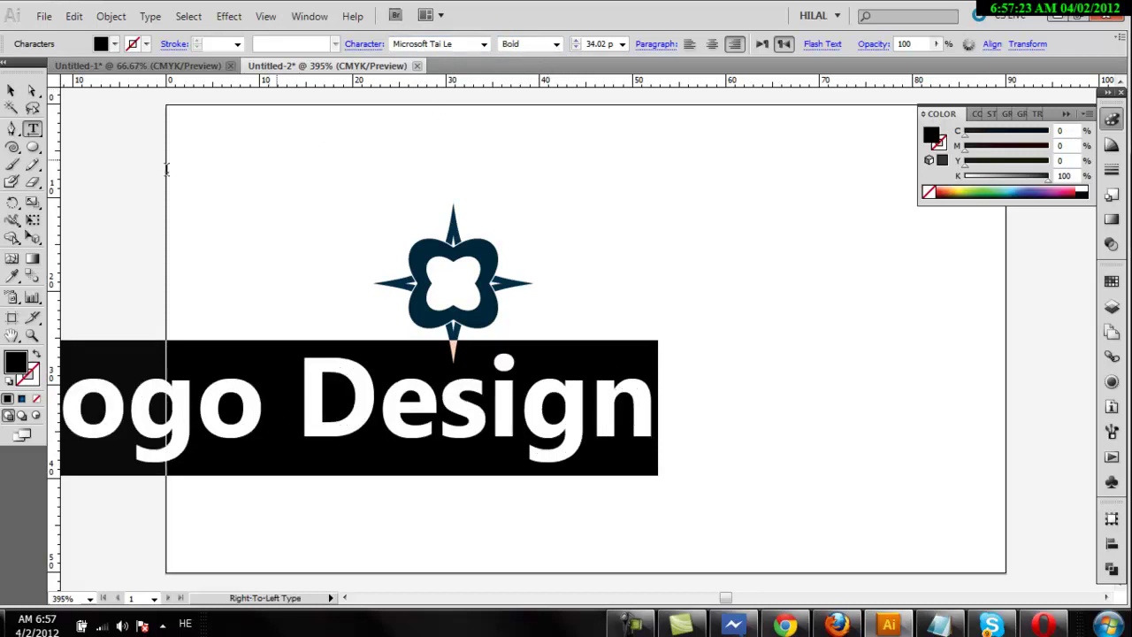
- Scale the text down to 13.26 pt and move it just under the flower
left_click(10, 90)
left_click_drag(588, 373, 762, 373)
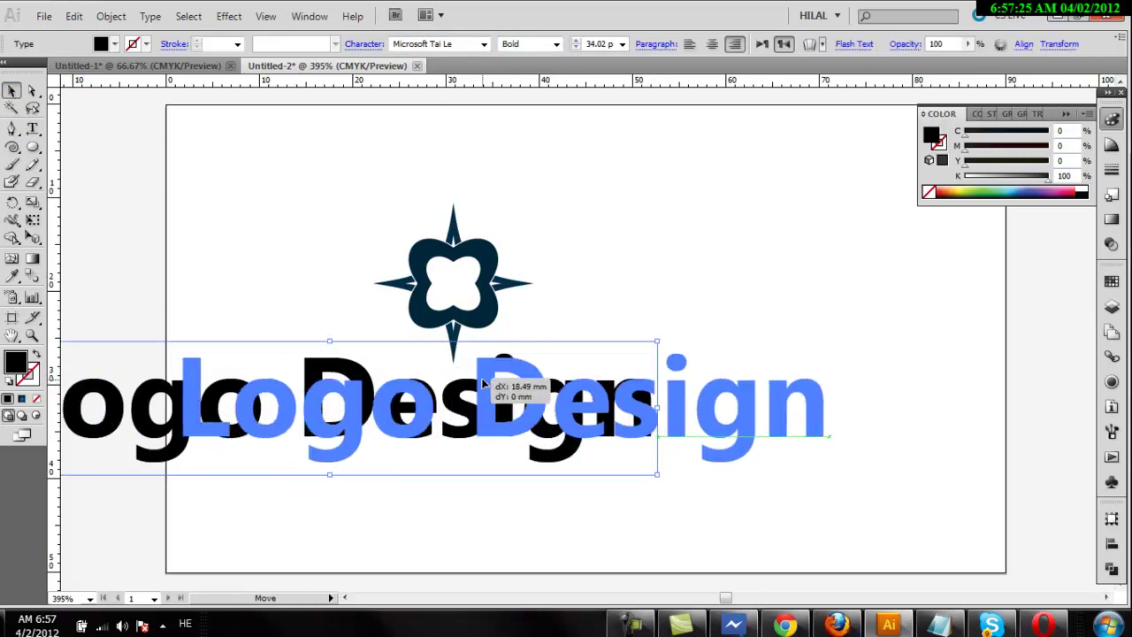
left_click_drag(829, 340, 430, 423)
mouse_move(318, 443)
left_mouse_down()
mouse_move(466, 386)
mouse_move(485, 351)
left_mouse_up()
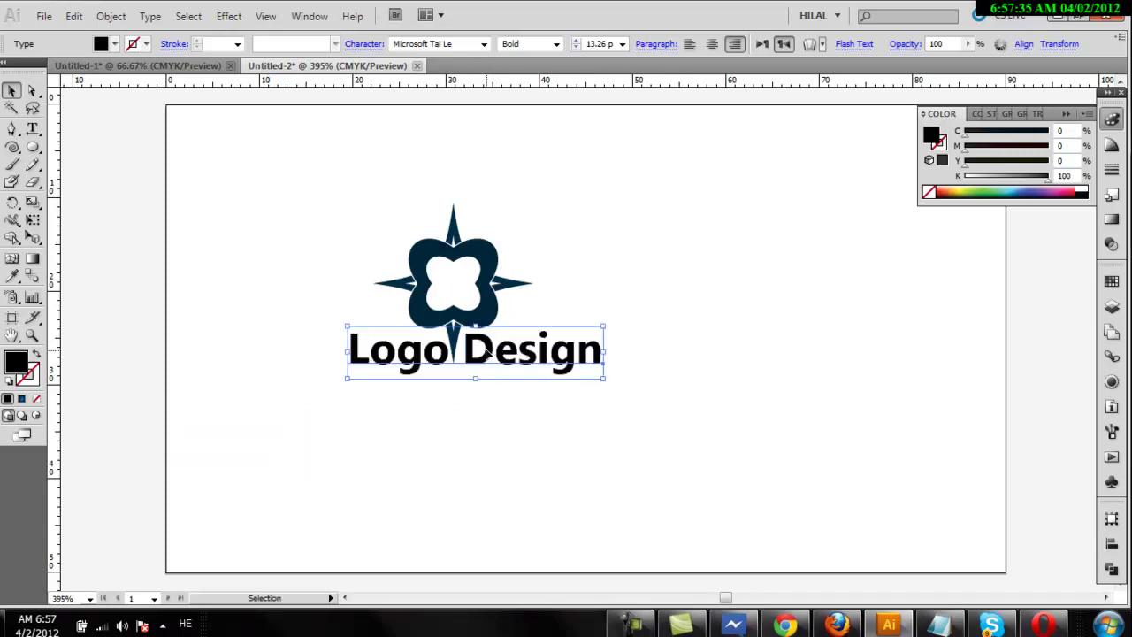
- Select the word 'Design' and try Regular weight before setting it back to Bold
key("t")
left_click(441, 354)
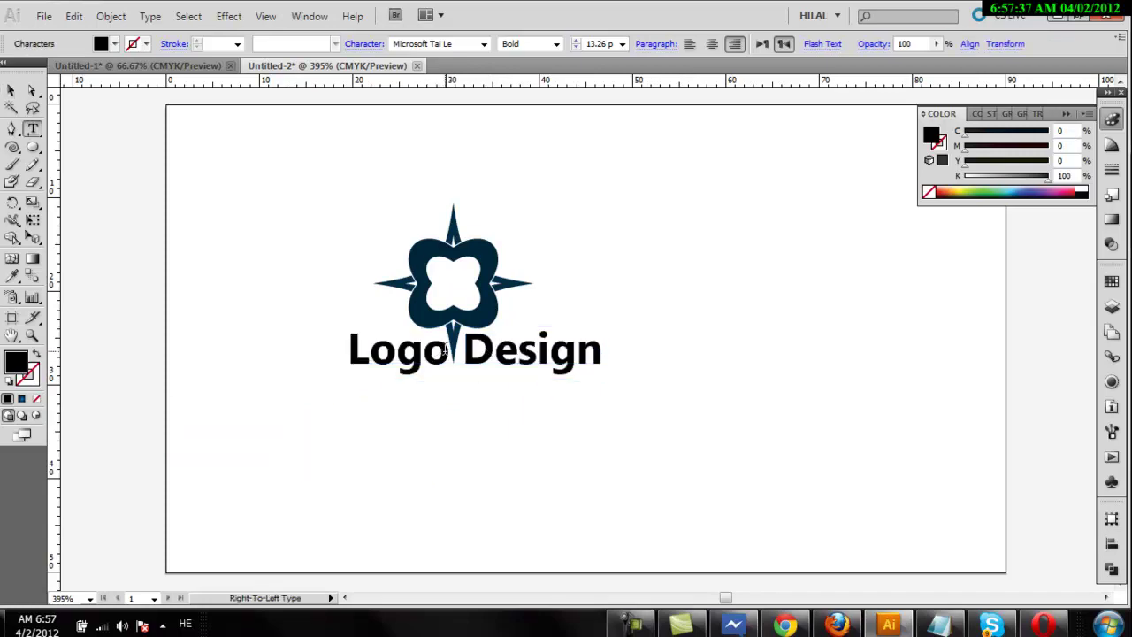
left_click_drag(440, 353, 359, 363)
left_click(363, 365)
mouse_move(442, 352)
left_mouse_down()
mouse_move(394, 353)
mouse_move(605, 354)
left_mouse_up()
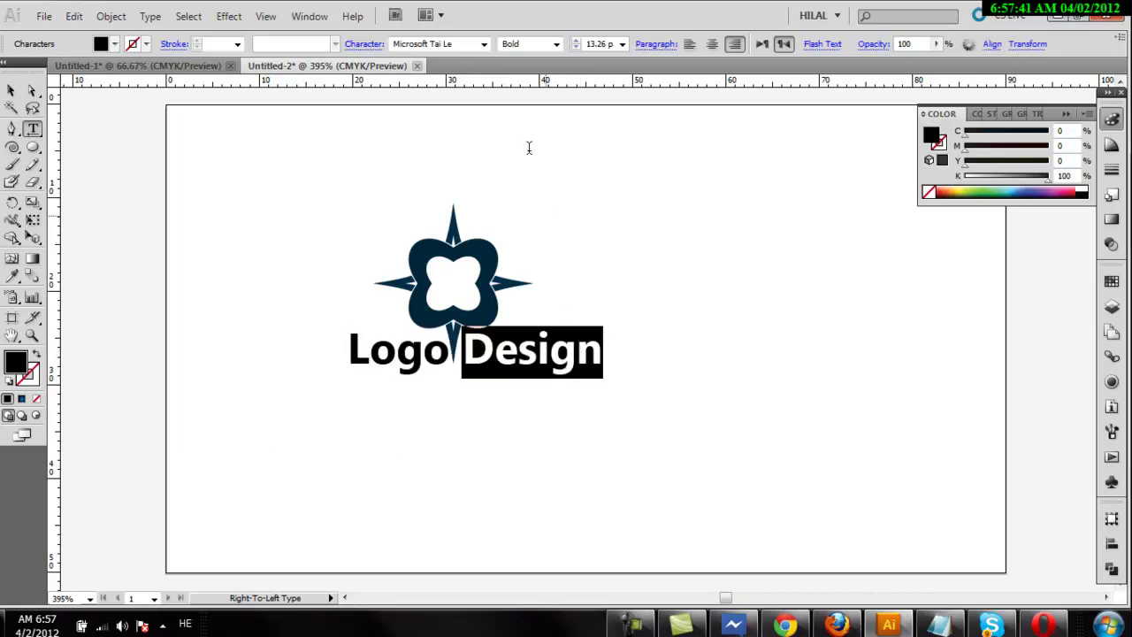
left_click(556, 44)
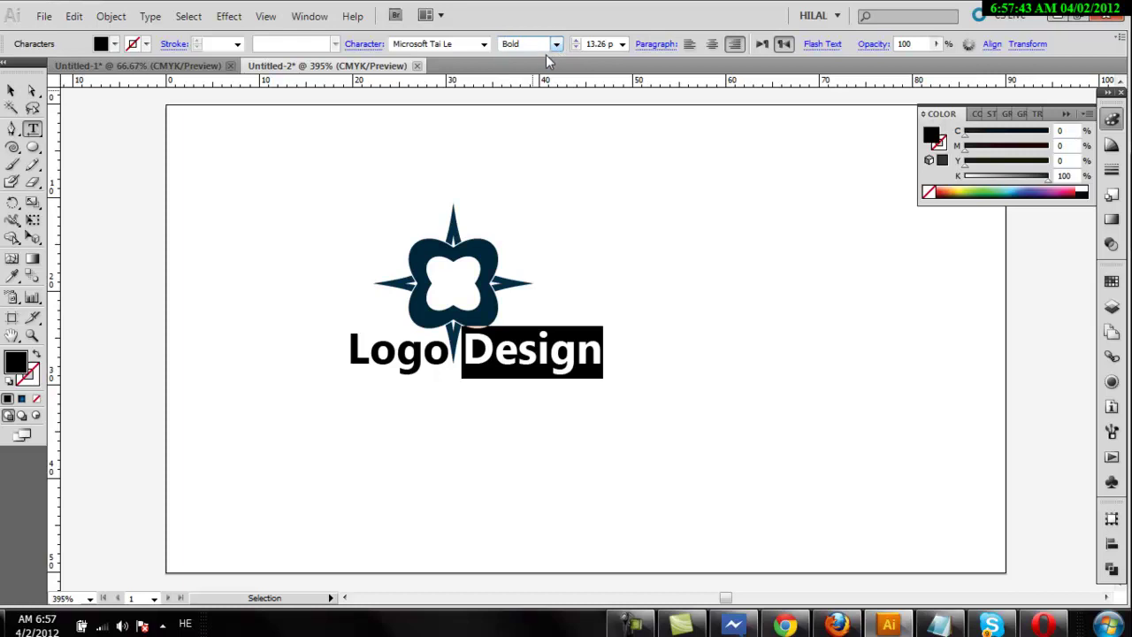
left_click(556, 44)
left_click(538, 62)
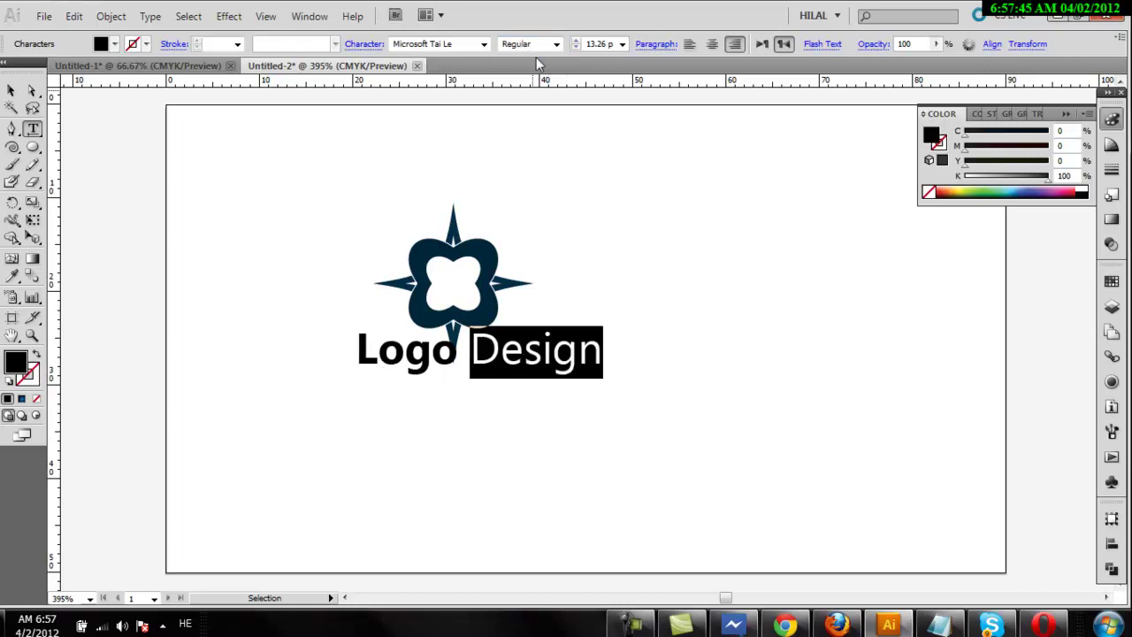
left_click(555, 44)
left_click(545, 71)
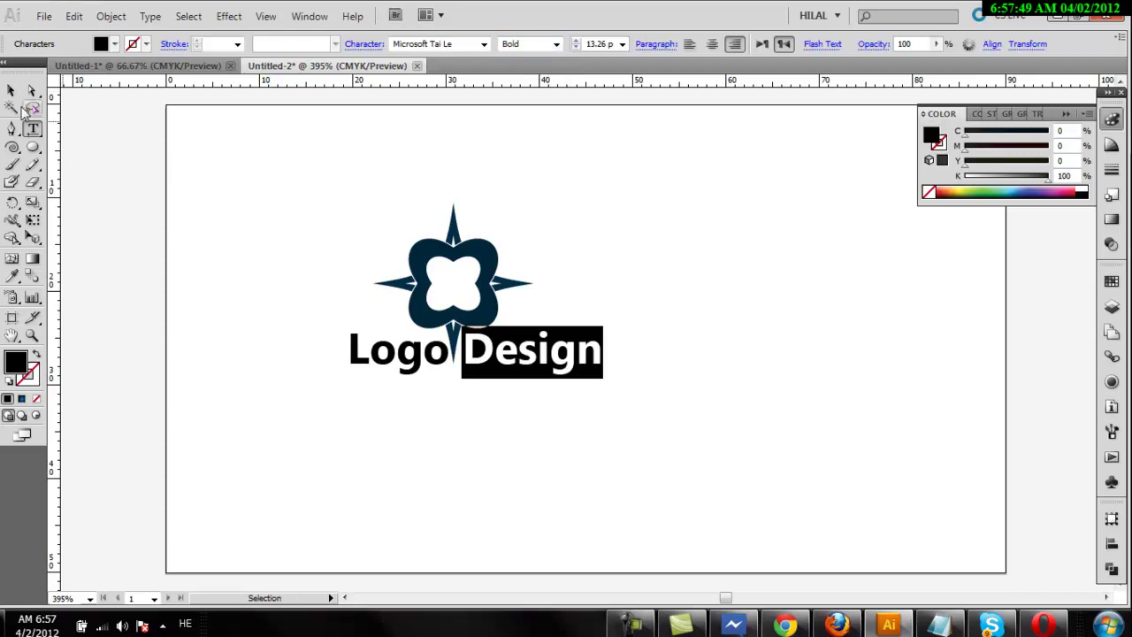
- Tighten the tracking of 'Design' to -38 in the Character panel
key("ctrl")
key("ctrl+t")
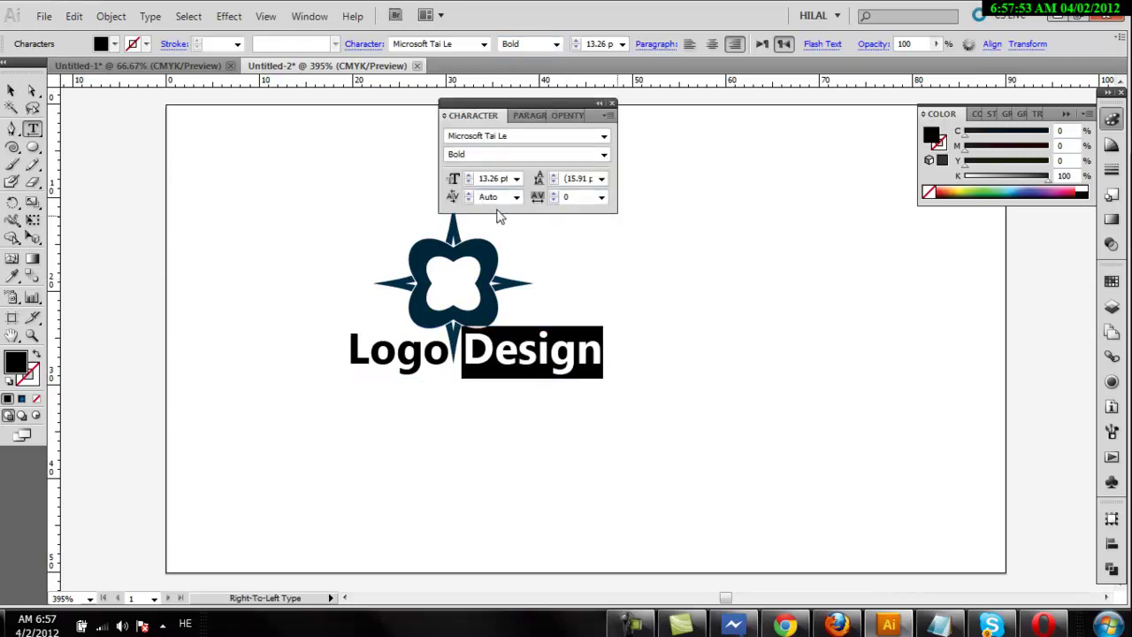
left_click(553, 201)
left_click(554, 201)
left_click(554, 201)
left_click(553, 201)
left_click(554, 201)
left_click(554, 201)
left_click(553, 200)
left_click(553, 200)
left_click(554, 201)
left_click(554, 200)
left_click(554, 201)
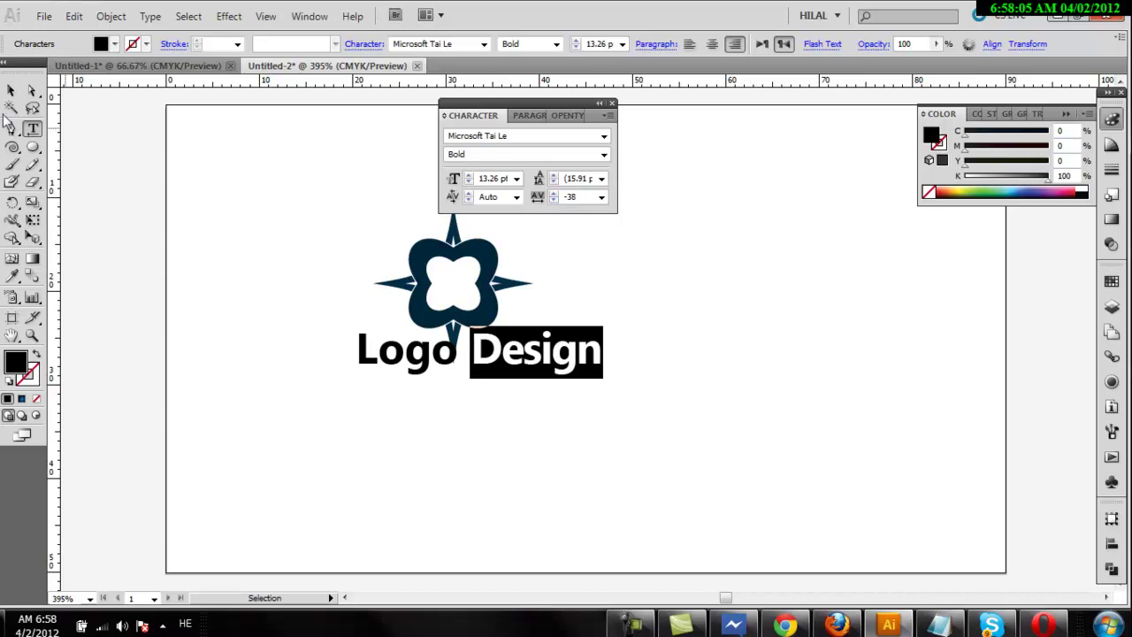
- Nudge the 'Logo Design' text left and down under the emblem, then close the Character panel
left_click(11, 89)
left_click_drag(512, 356, 502, 352)
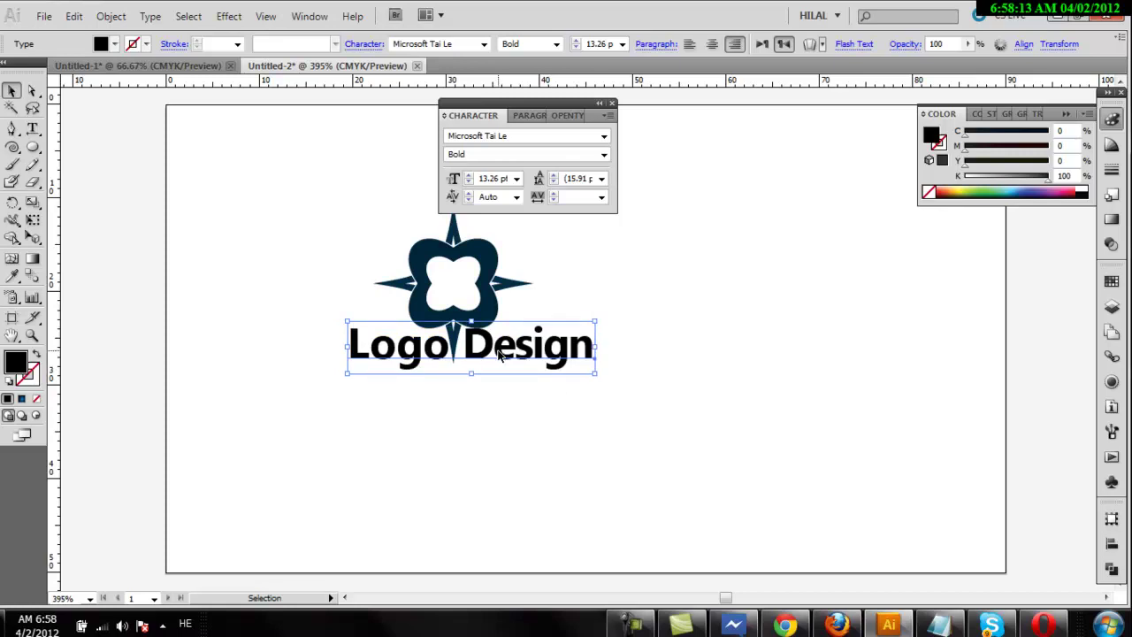
left_click_drag(498, 354, 498, 359)
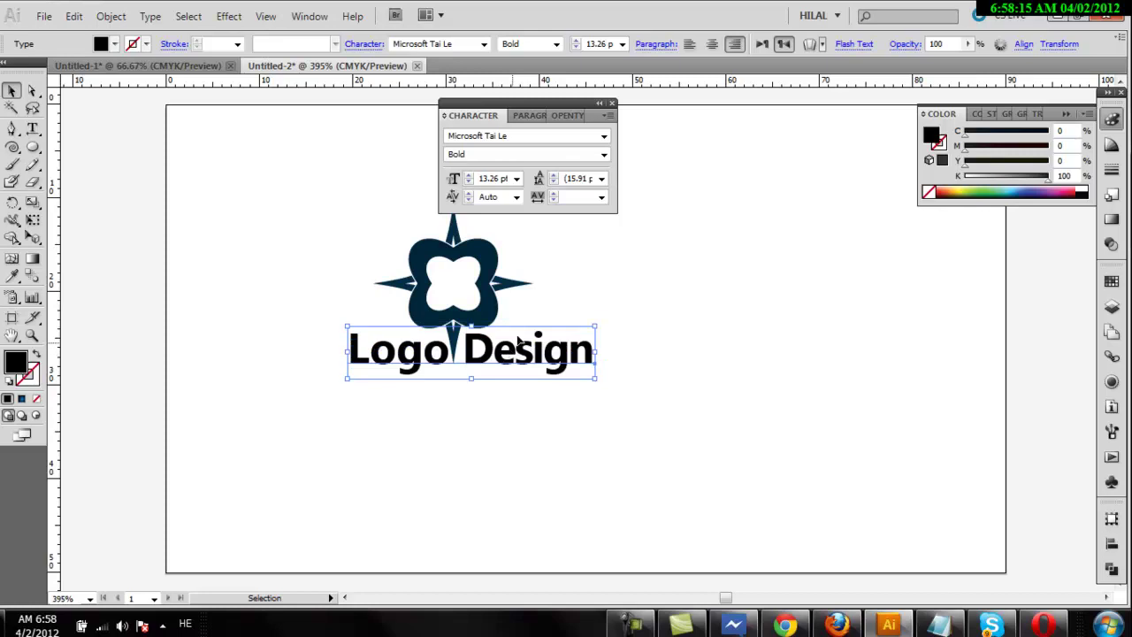
left_click(611, 103)
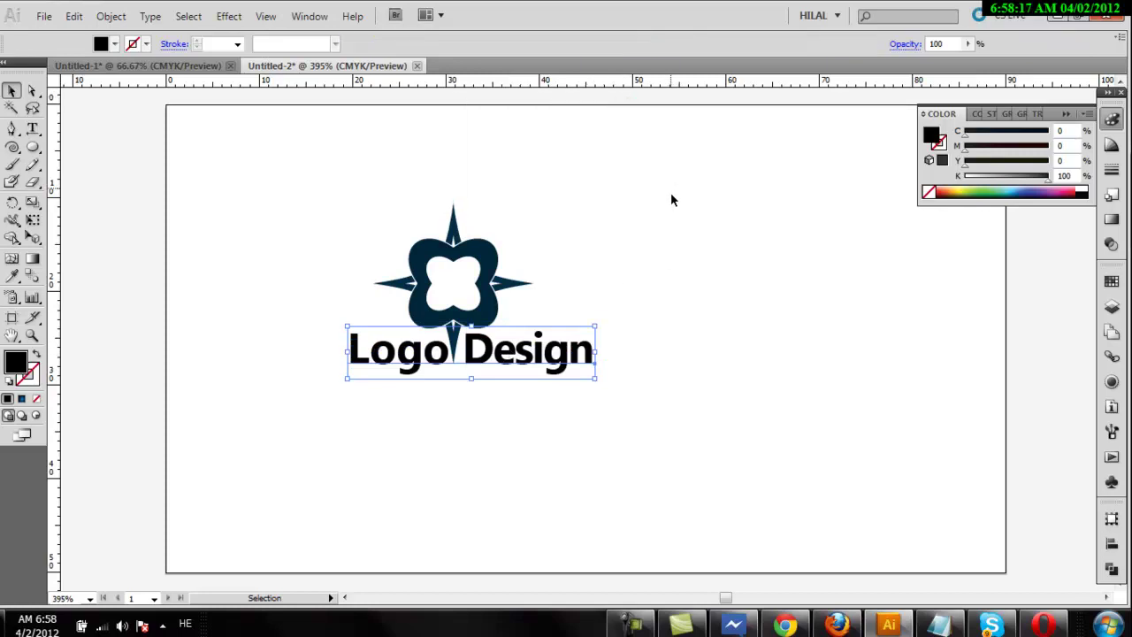
- Move the emblem and text together right and up, and scale them up from a corner
left_click(758, 215)
left_click_drag(684, 166, 301, 402)
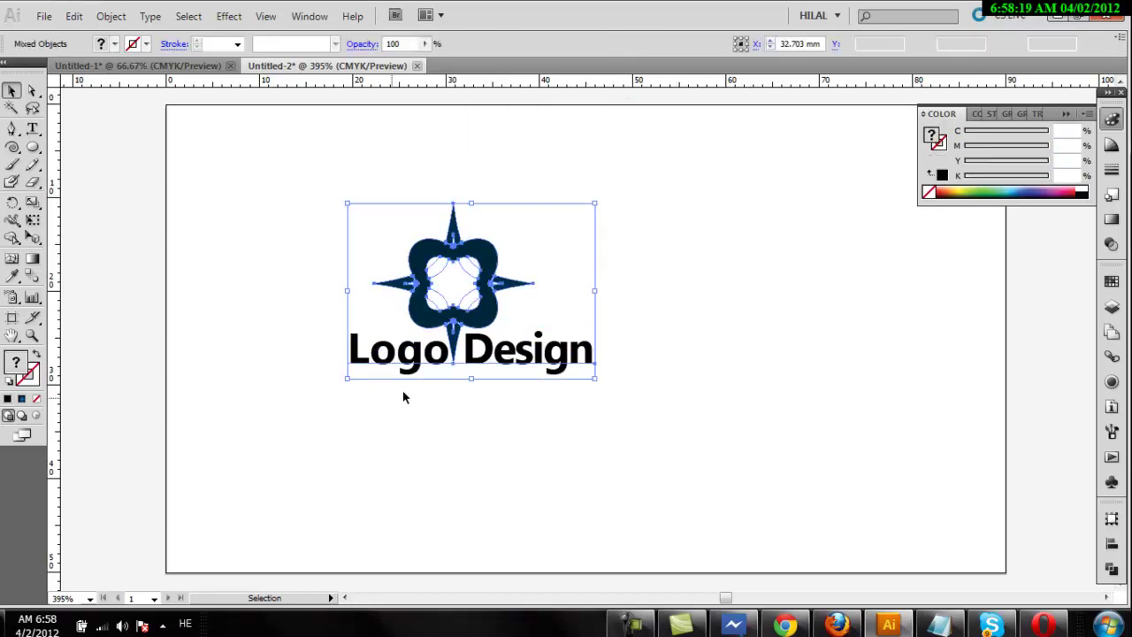
left_click_drag(539, 361, 667, 347)
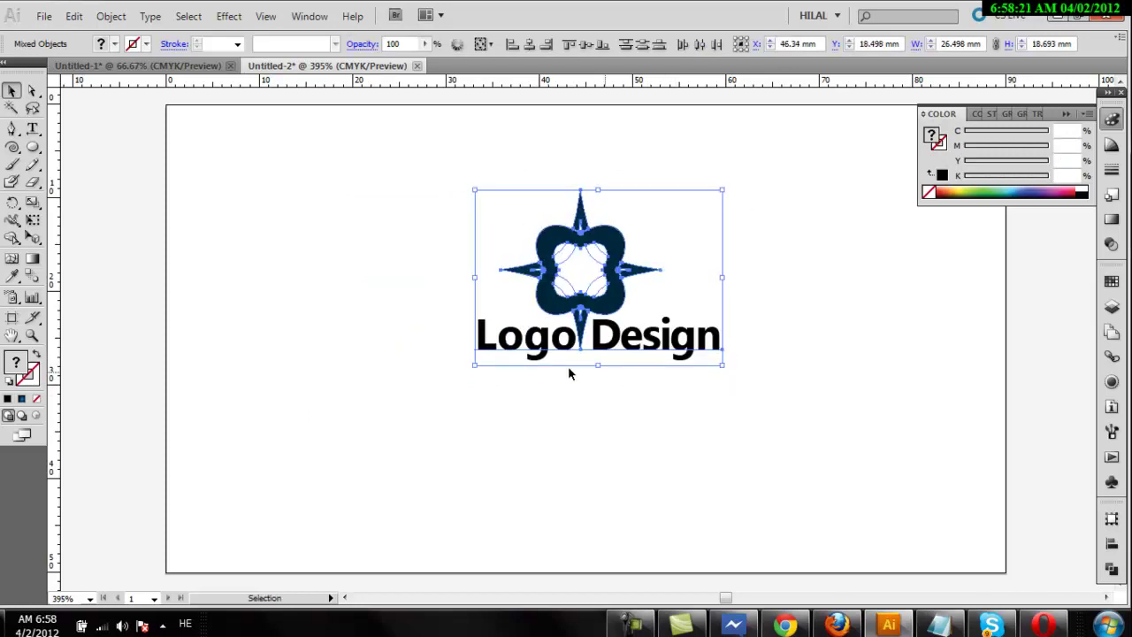
left_click_drag(475, 365, 405, 419)
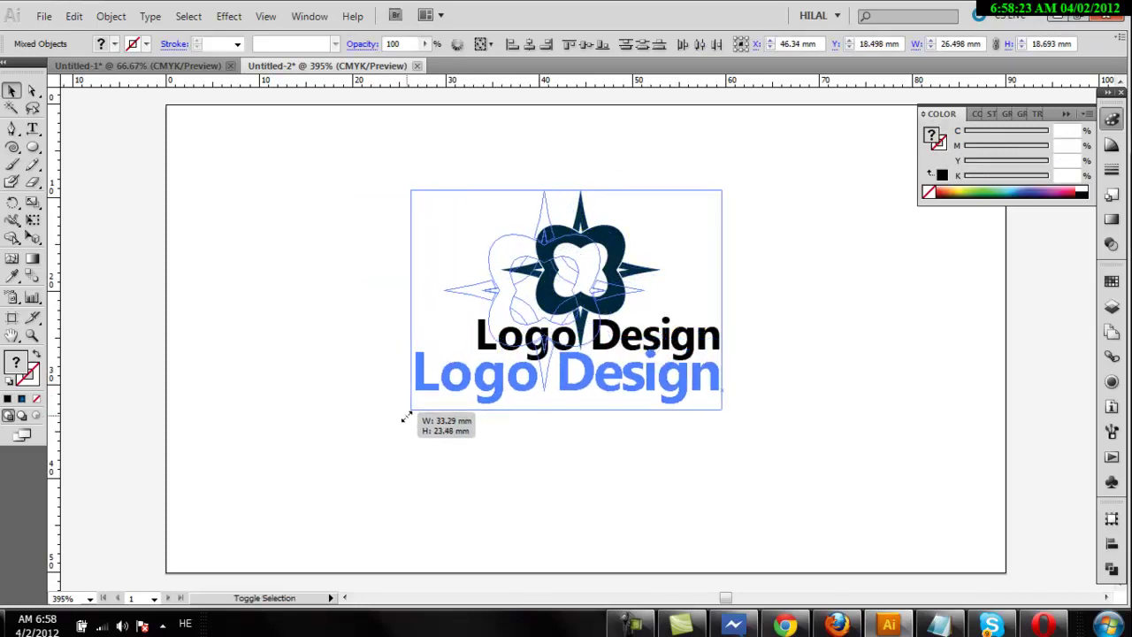
- Enlarge the whole logo further so the text reaches 19.06 pt, then select the text
left_click(472, 467)
left_click_drag(322, 211, 752, 428)
left_click_drag(404, 416, 371, 447)
left_click(419, 475)
left_click(448, 423)
- Colour the word 'Logo' with the emblem's navy using the Eyedropper
double_click(449, 423)
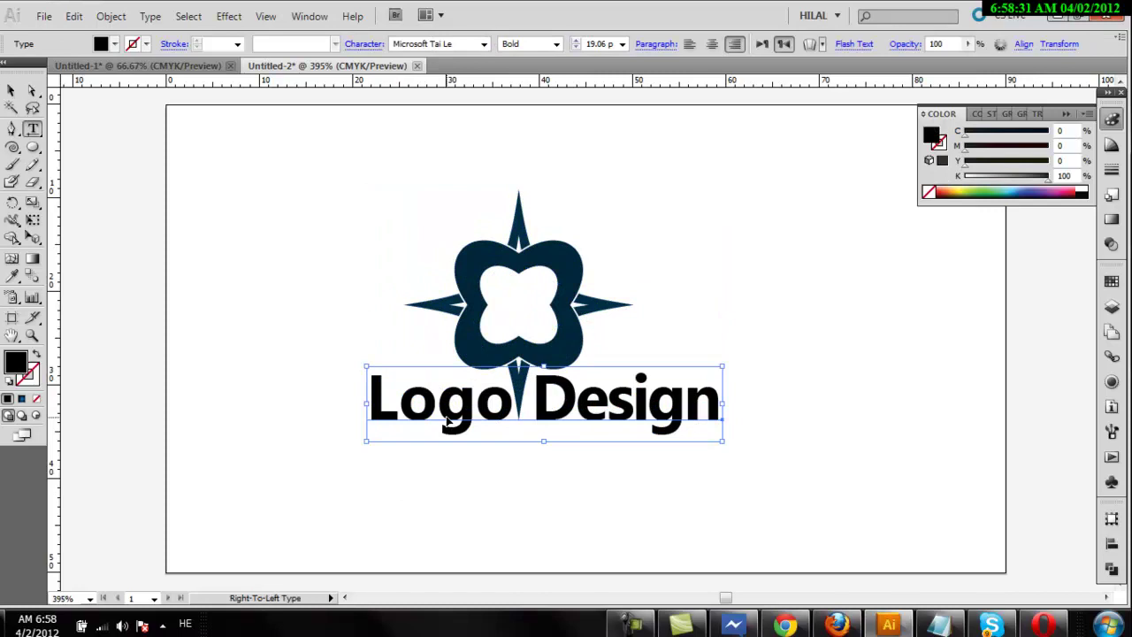
key("shift+End")
left_click(351, 398)
key("shift+End")
left_click(500, 407)
left_click_drag(500, 407, 378, 404)
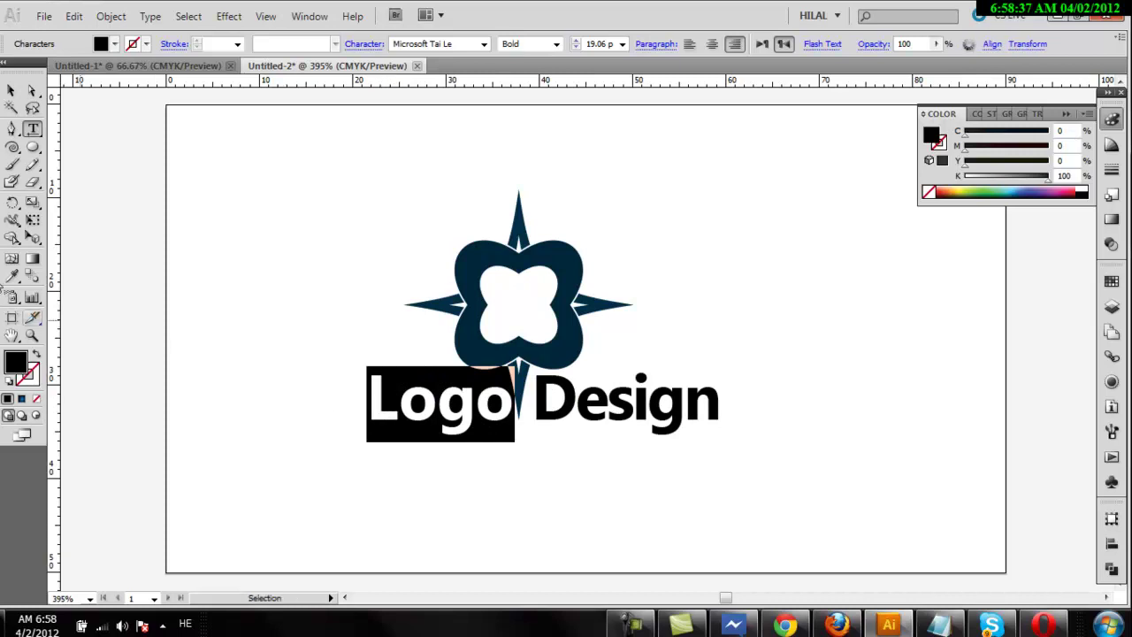
left_click(12, 275)
left_click(477, 252)
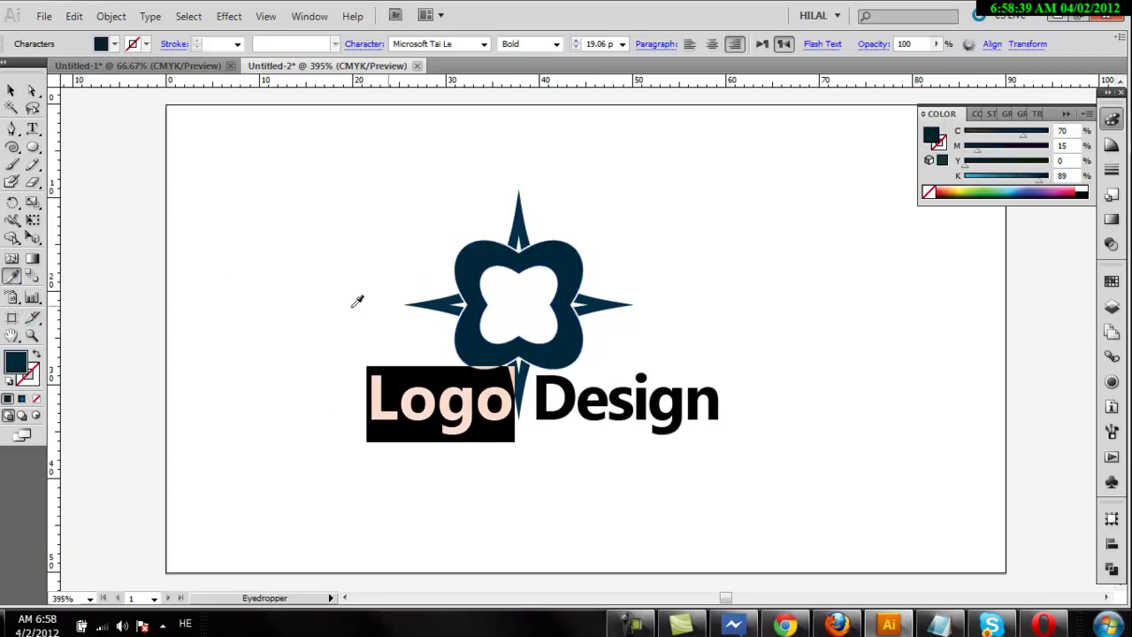
left_click(11, 90)
- Colour 'Design' the emblem's dark navy (C70 M15 Y0 K77) and deselect the text
left_click(652, 179)
key("t")
left_click(584, 407)
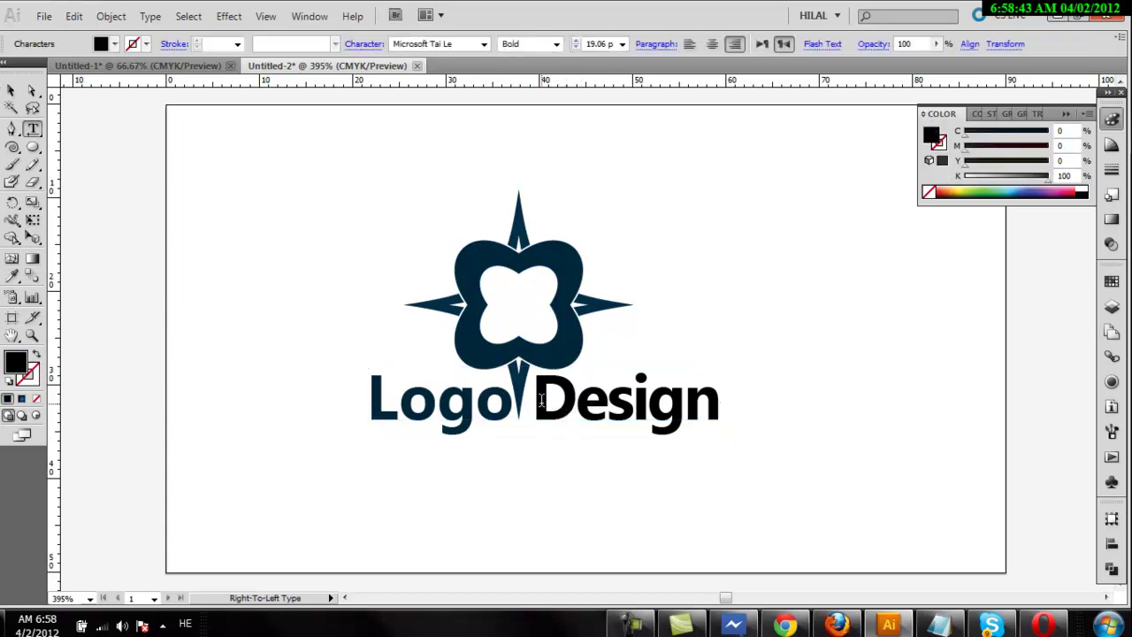
left_click_drag(534, 403, 721, 402)
left_click(12, 276)
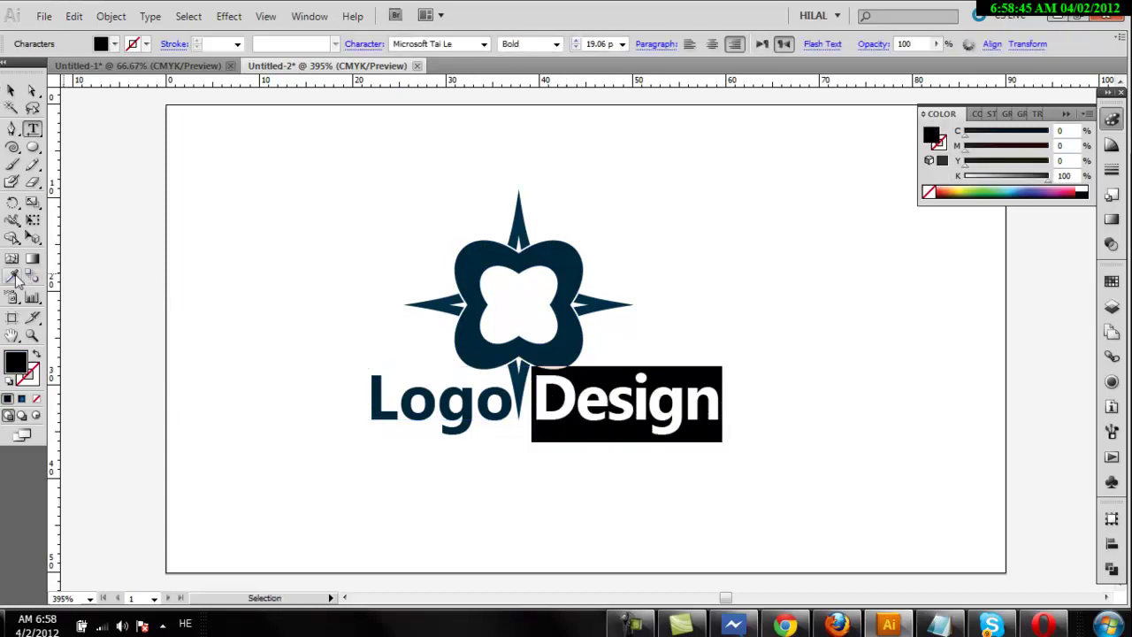
left_click(1034, 192)
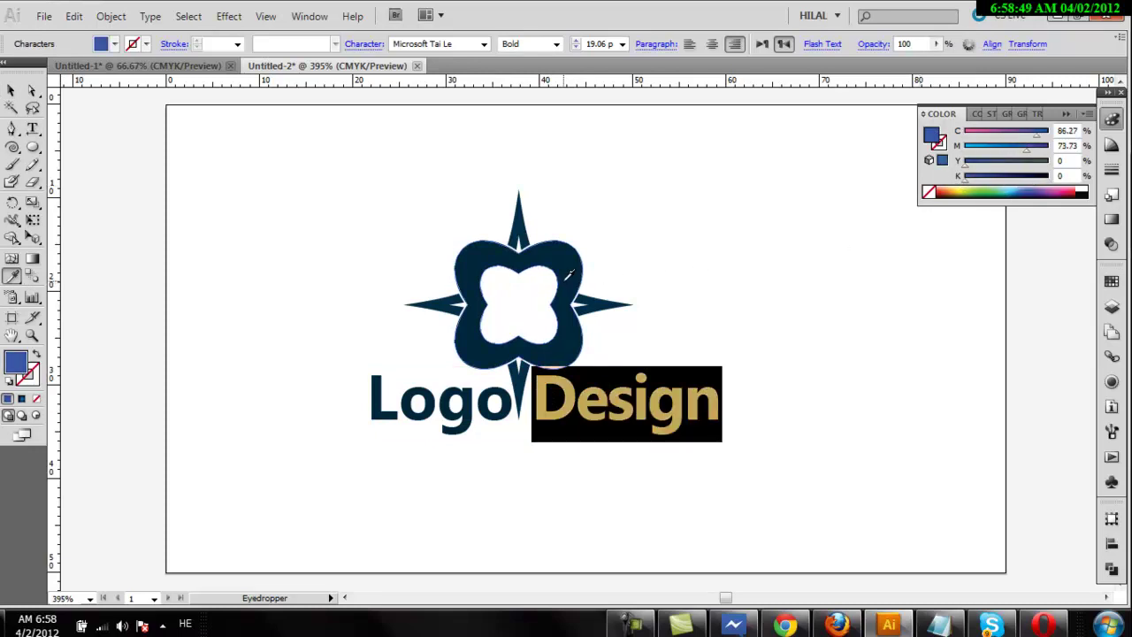
left_click(567, 278)
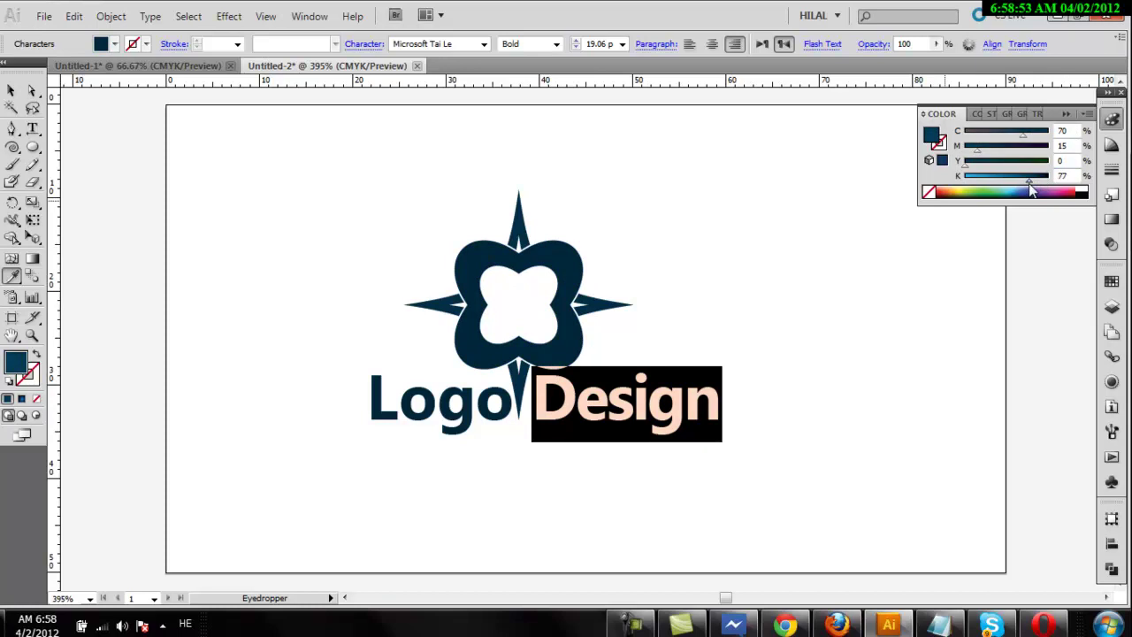
left_click(12, 90)
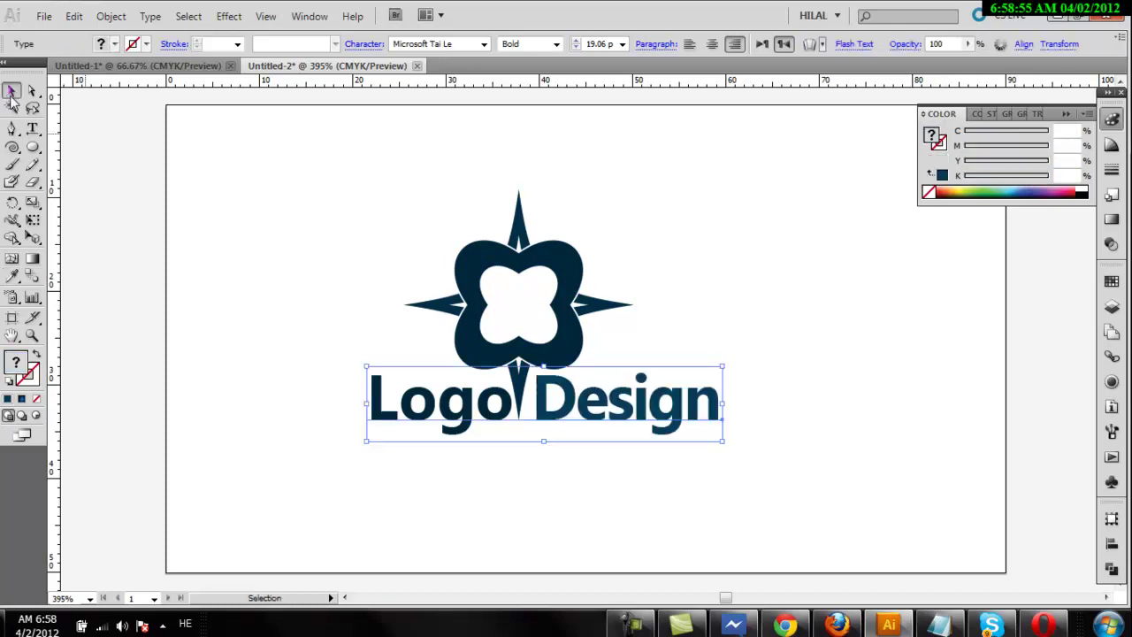
left_click(247, 179)
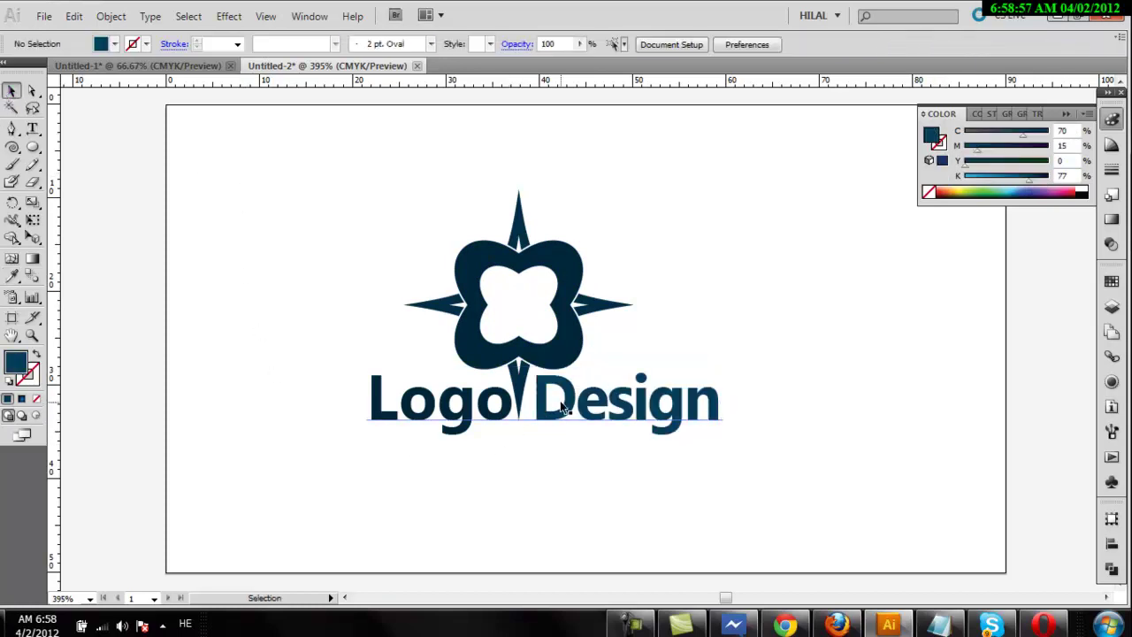
- Nudge the text up slightly and group the emblem with the 'Logo Design' text
left_click_drag(562, 405, 559, 405)
left_click(721, 281)
left_click_drag(276, 186, 856, 484)
right_click(558, 302)
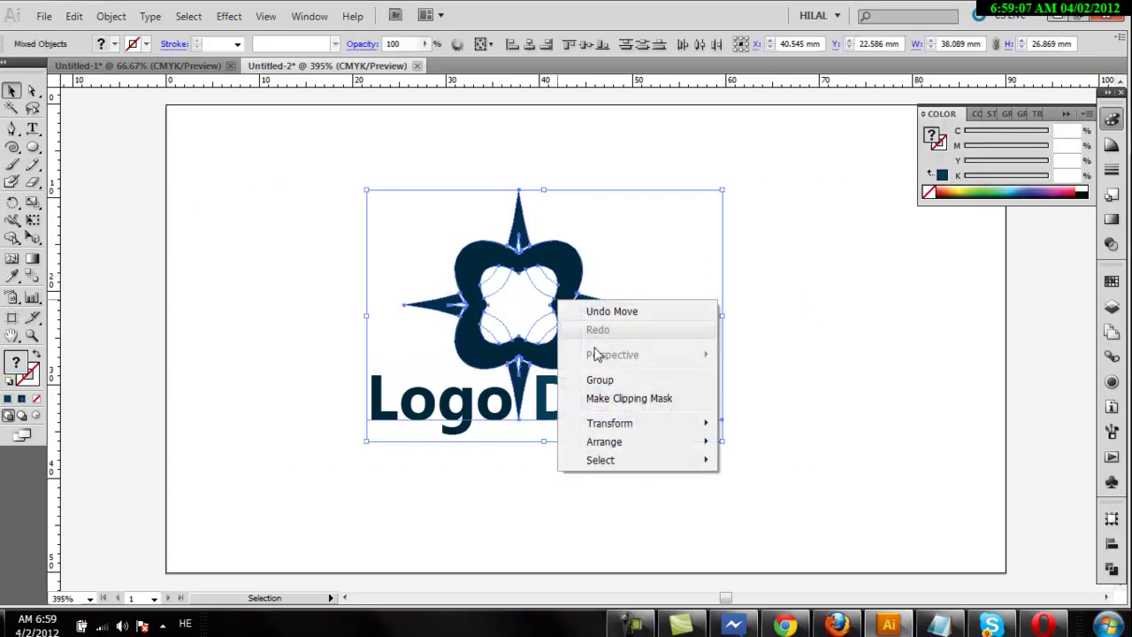
left_click(632, 381)
- Shrink the logo group slightly and move it toward the centre
left_click_drag(723, 191, 672, 212)
left_click_drag(547, 314, 625, 276)
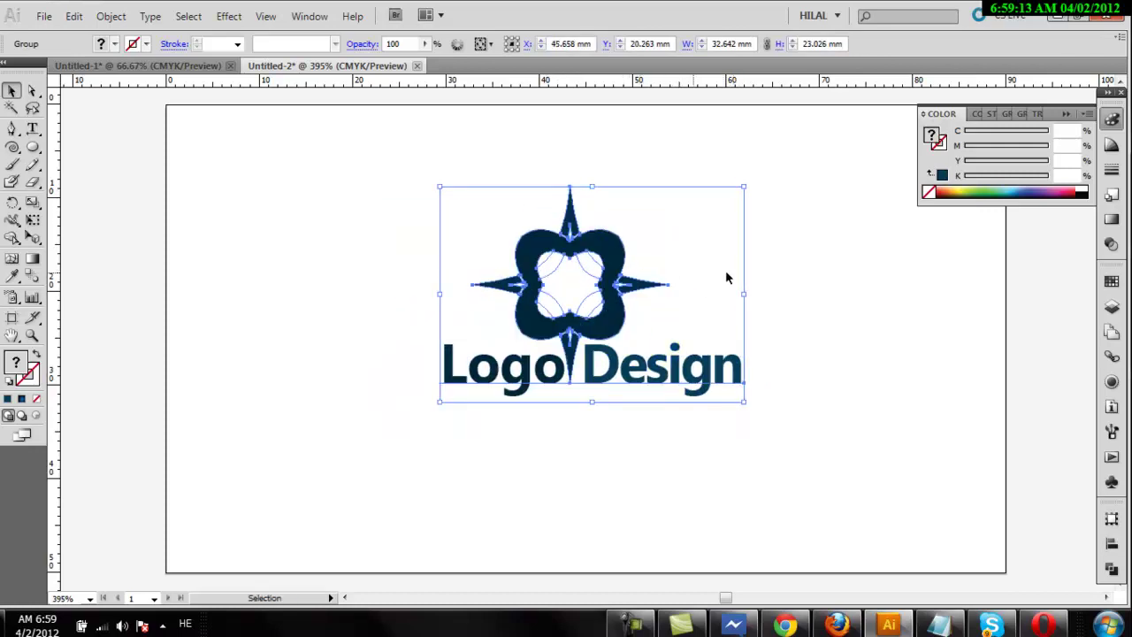
left_click(823, 273)
mouse_move(811, 177)
left_mouse_down()
mouse_move(468, 441)
mouse_move(434, 406)
left_mouse_up()
- Draw a large dark navy rectangle covering the grouped logo
left_click(420, 465)
left_click_drag(33, 147, 93, 152)
mouse_move(273, 150)
left_mouse_down()
mouse_move(754, 455)
mouse_move(827, 478)
left_mouse_up()
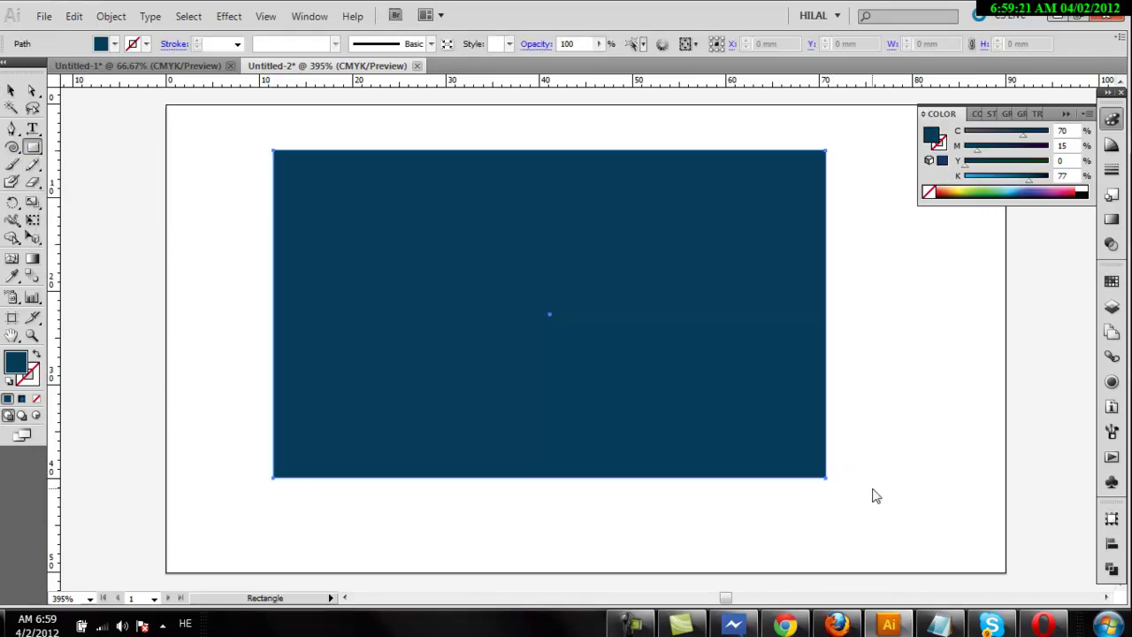
- Send the rectangle behind the logo and lighten its fill to bright blue (C70 M15 Y0 K0)
right_click(373, 230)
mouse_move(421, 470)
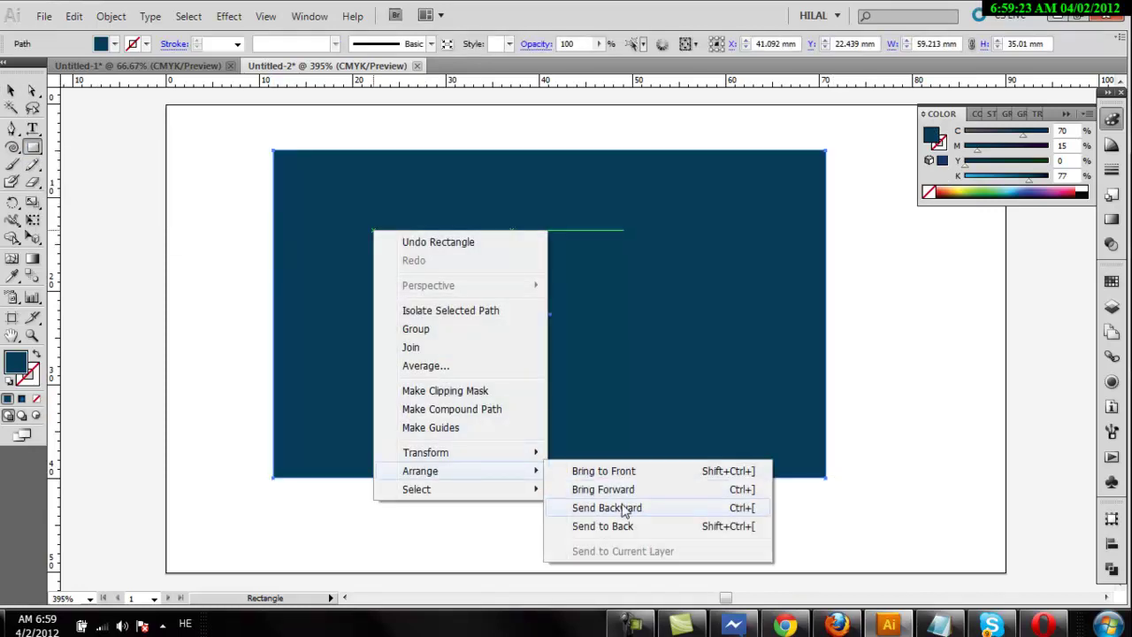
left_click(628, 529)
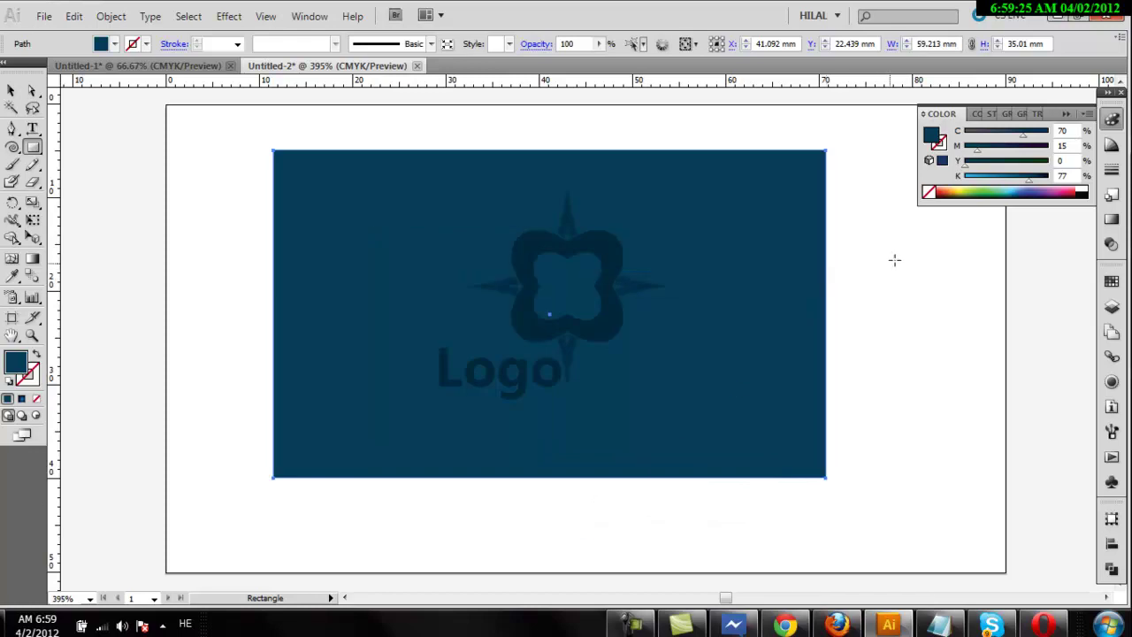
left_click_drag(1018, 182, 947, 177)
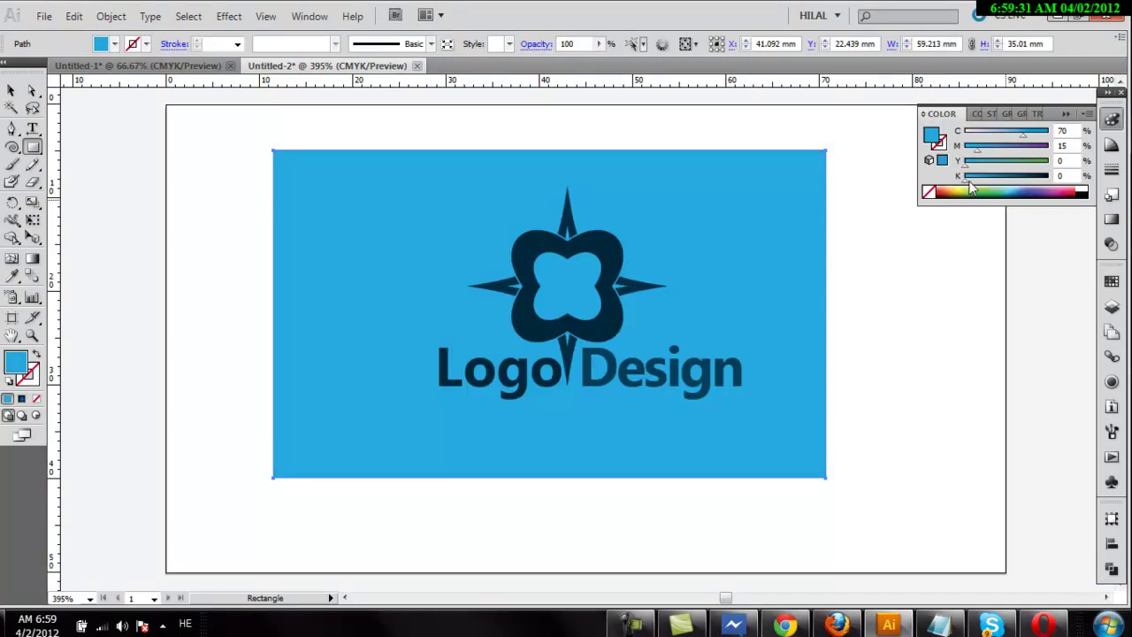
- Turn the rectangle fill grey by setting K to 90, then lightening it to about K 69
left_click(966, 176)
left_click(1024, 189)
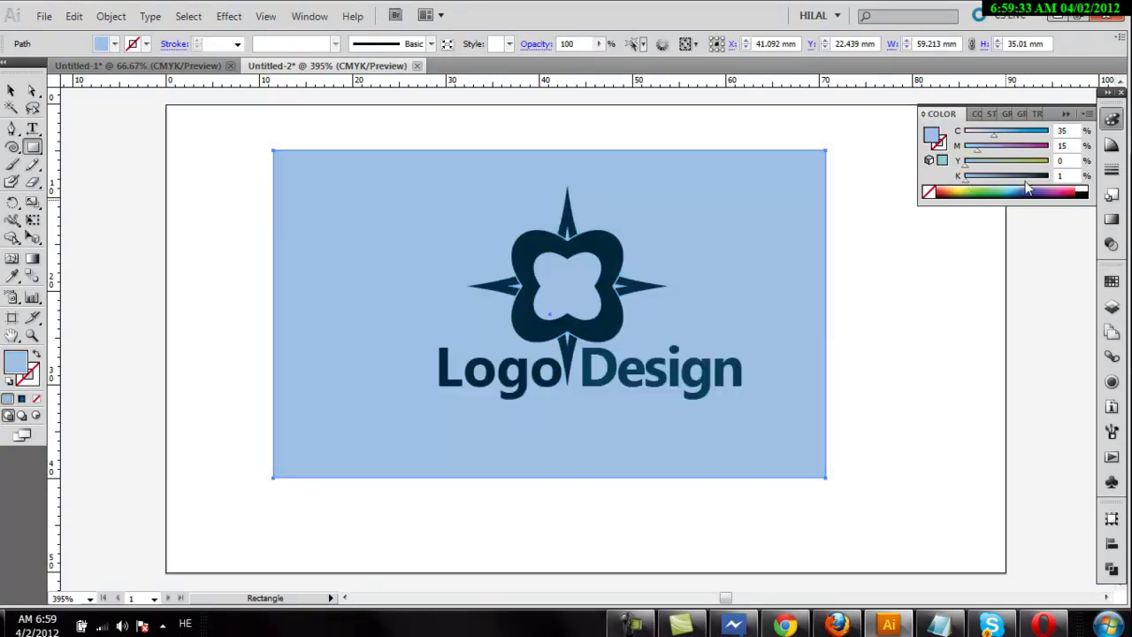
left_click_drag(1024, 190, 1084, 191)
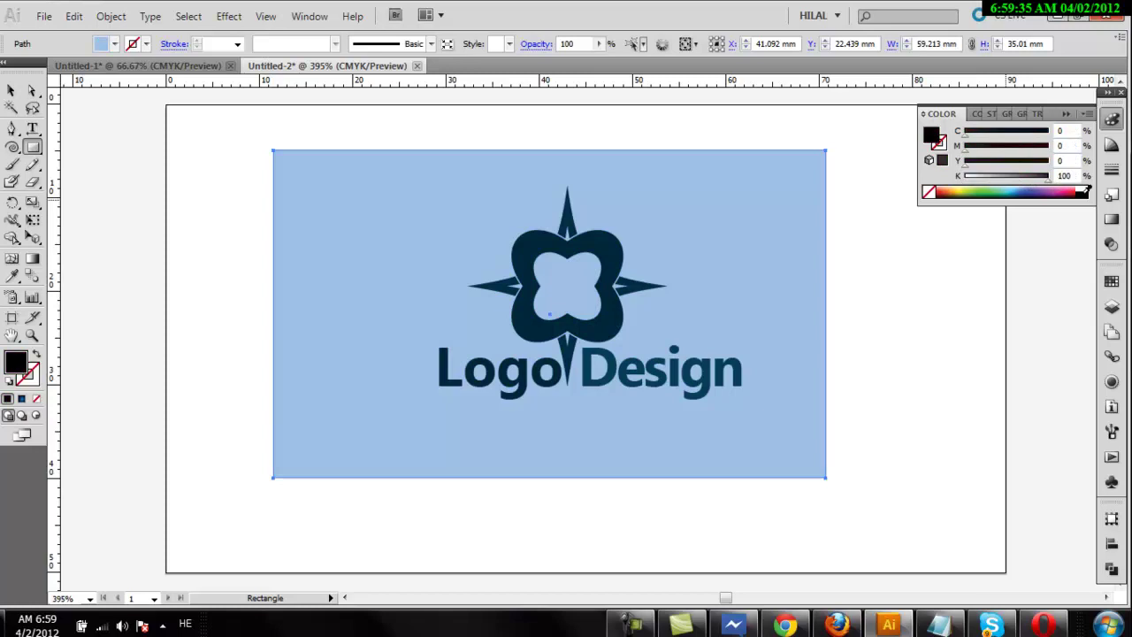
double_click(1064, 176)
type("90")
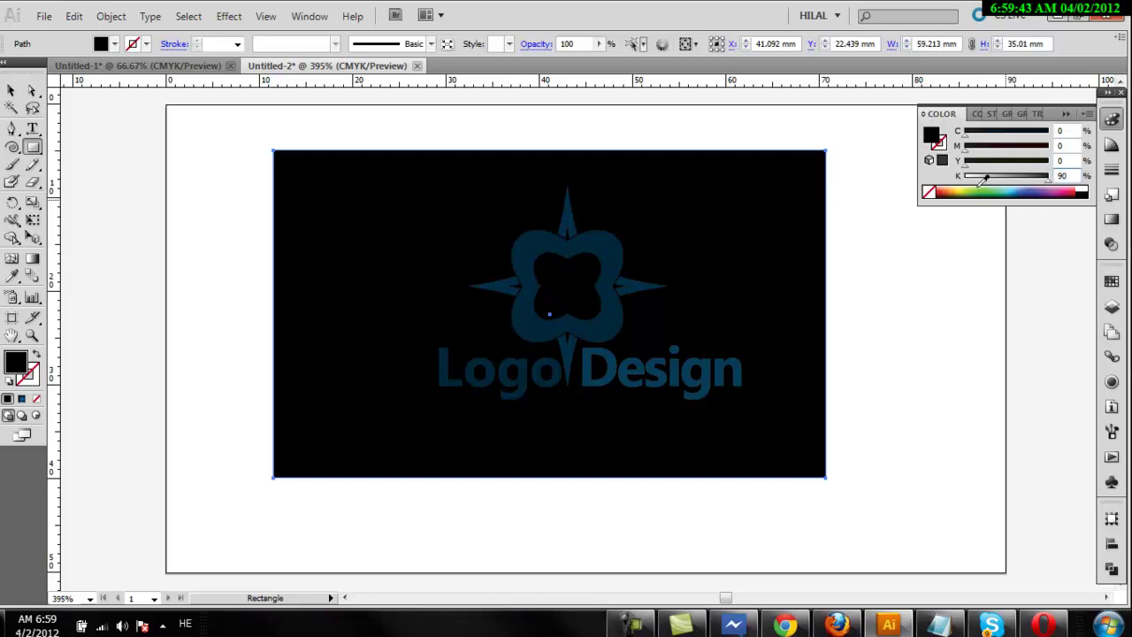
left_click(12, 91)
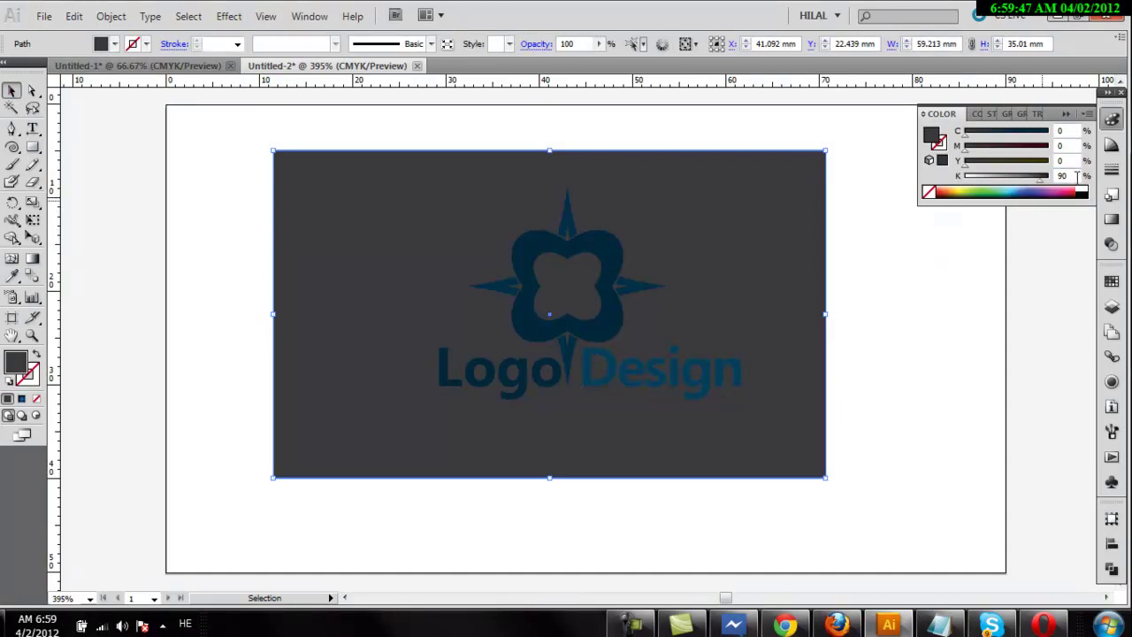
left_click_drag(1041, 181, 1030, 186)
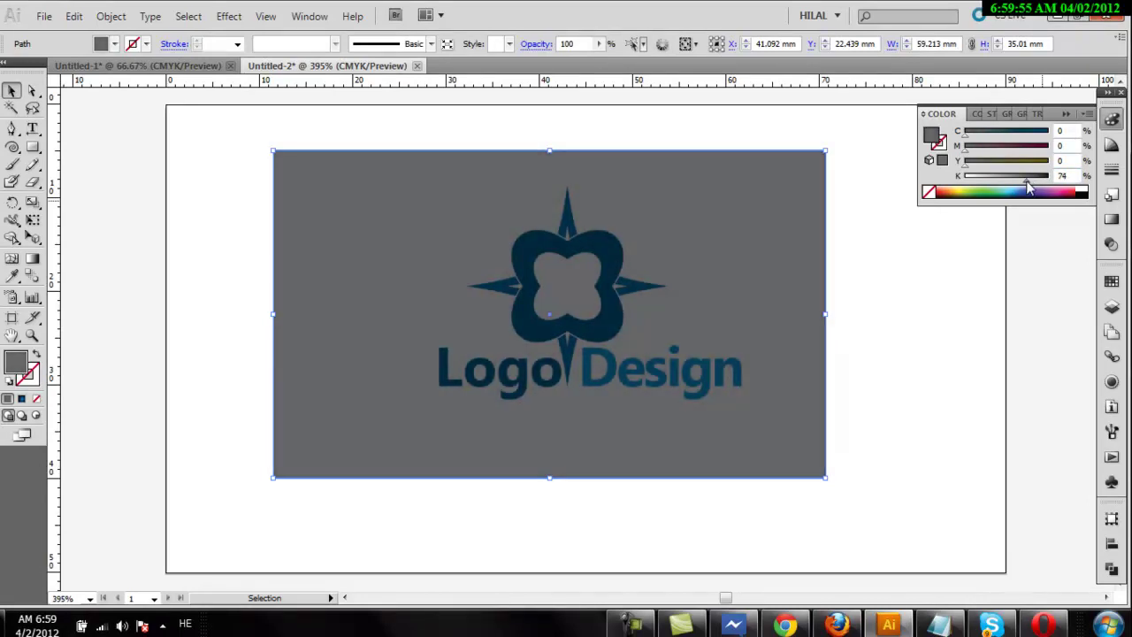
left_click_drag(1029, 186, 1023, 186)
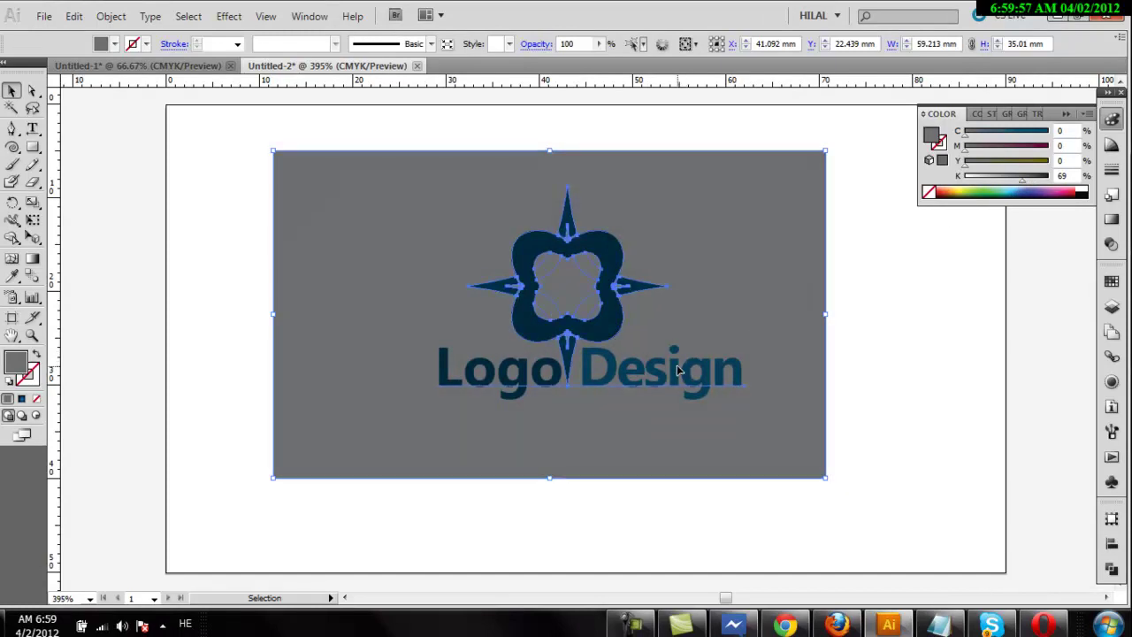
- Eyedrop the 'Logo' style onto 'Design' so both words share dark navy (C70 M15 Y0 K89)
left_click(600, 375)
double_click(599, 375)
triple_click(595, 366)
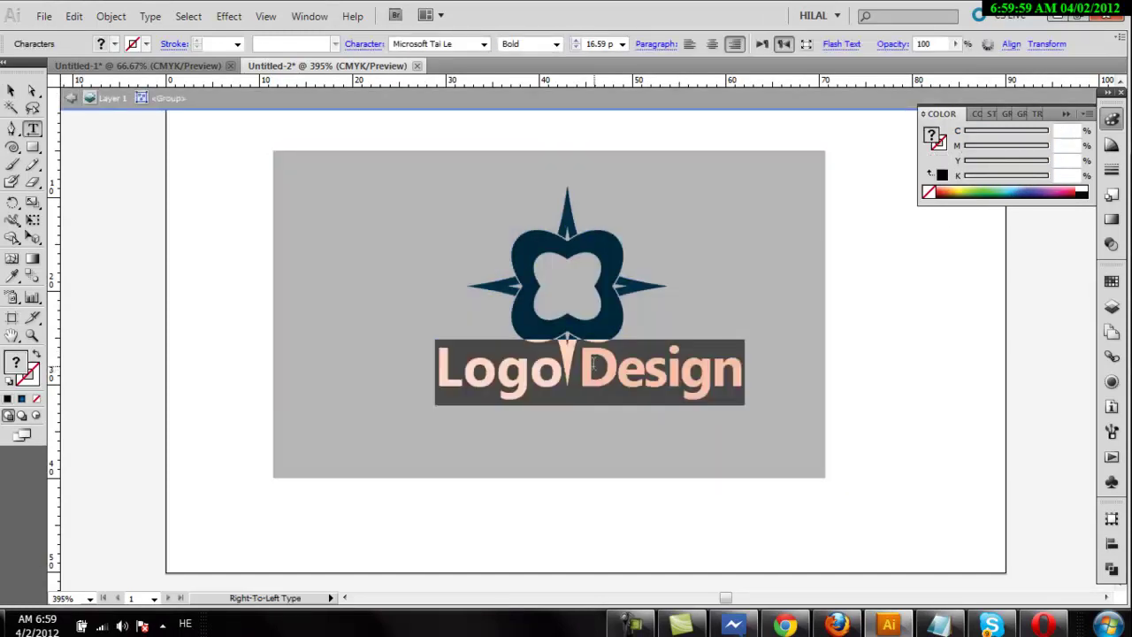
left_click_drag(579, 368, 747, 368)
left_click(12, 277)
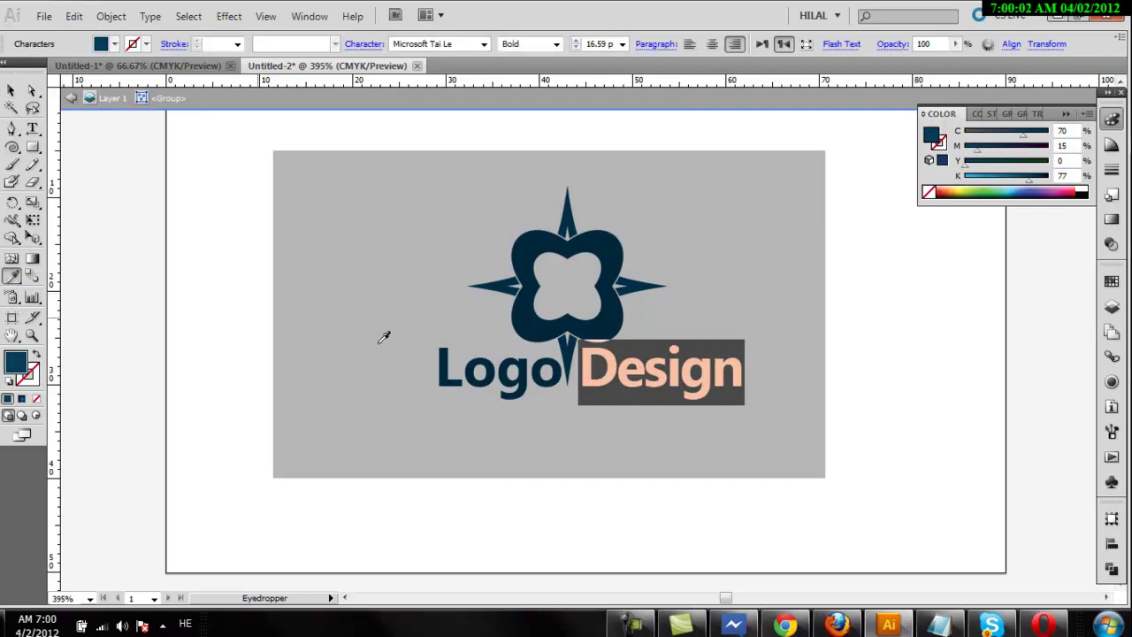
left_click(495, 365)
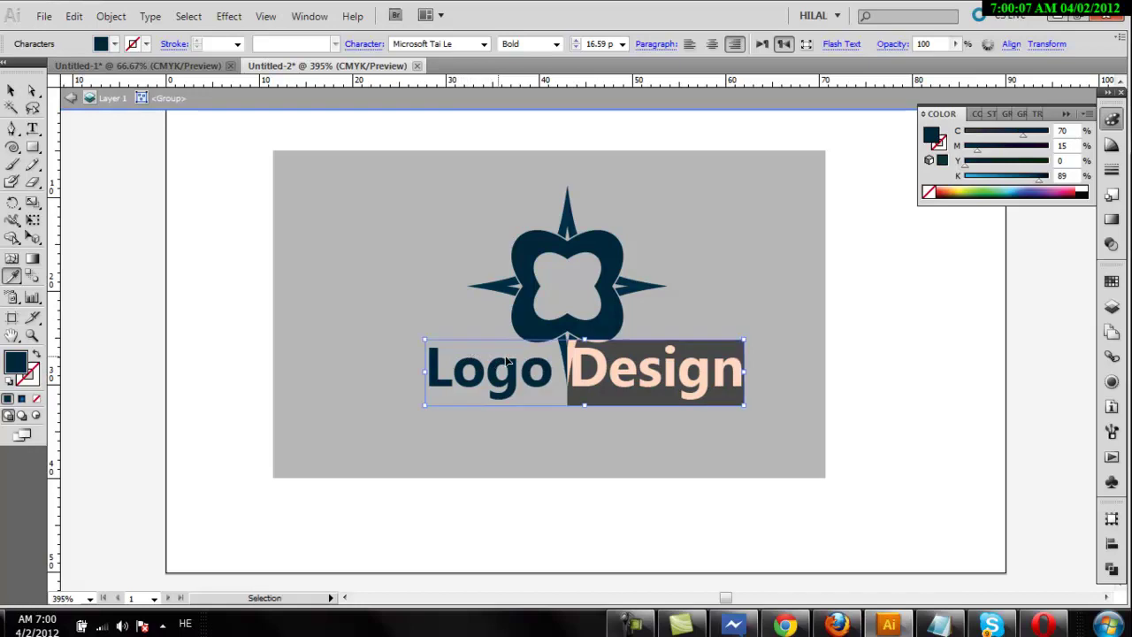
left_click(631, 335)
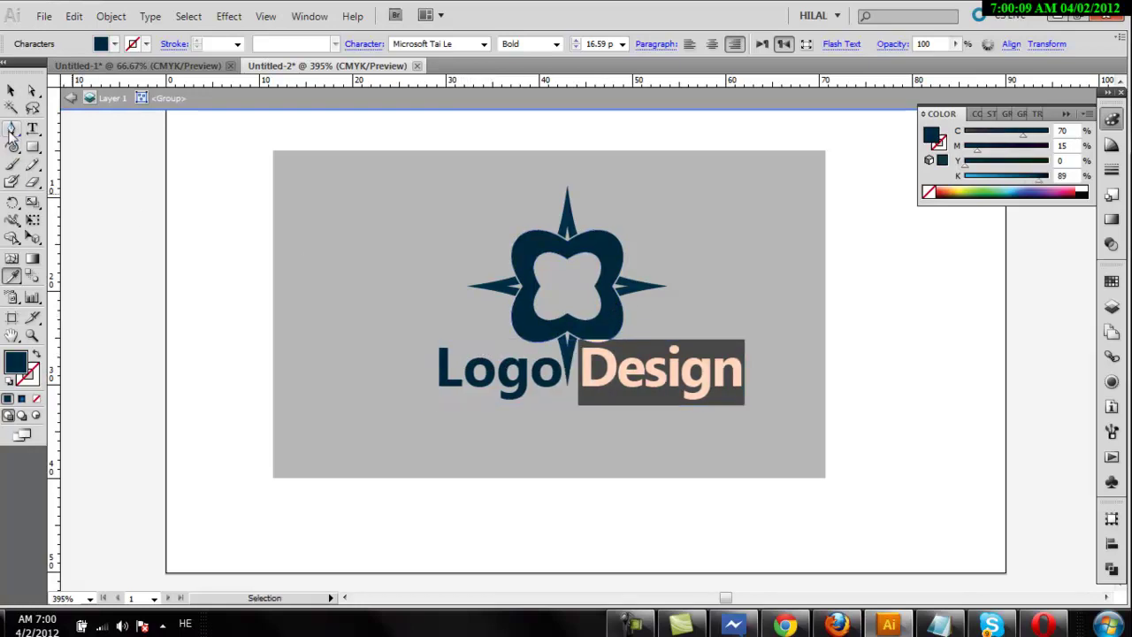
left_click(11, 91)
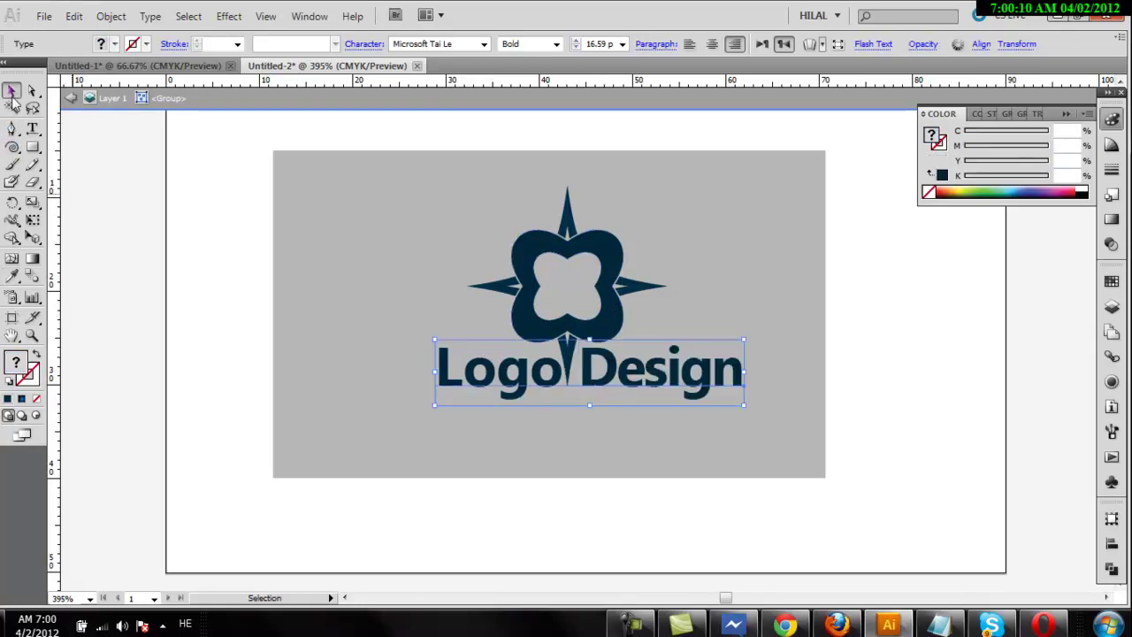
left_click(61, 94)
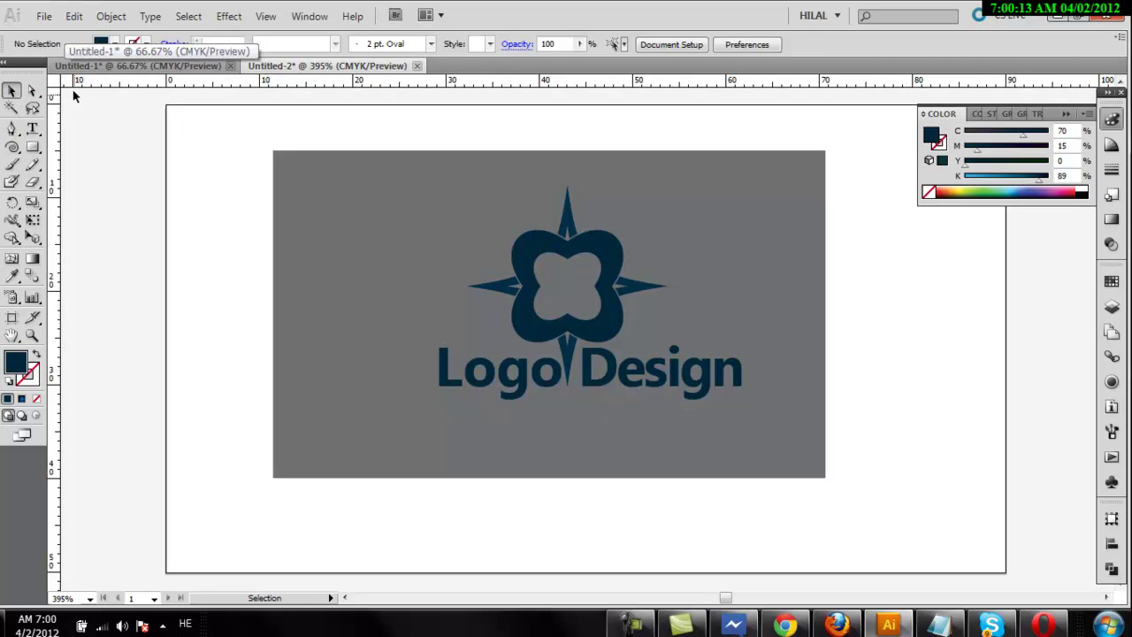
- Fill the background rectangle with the light grey swatch (K 10) after trying dark grey
left_click(314, 192)
left_click(104, 47)
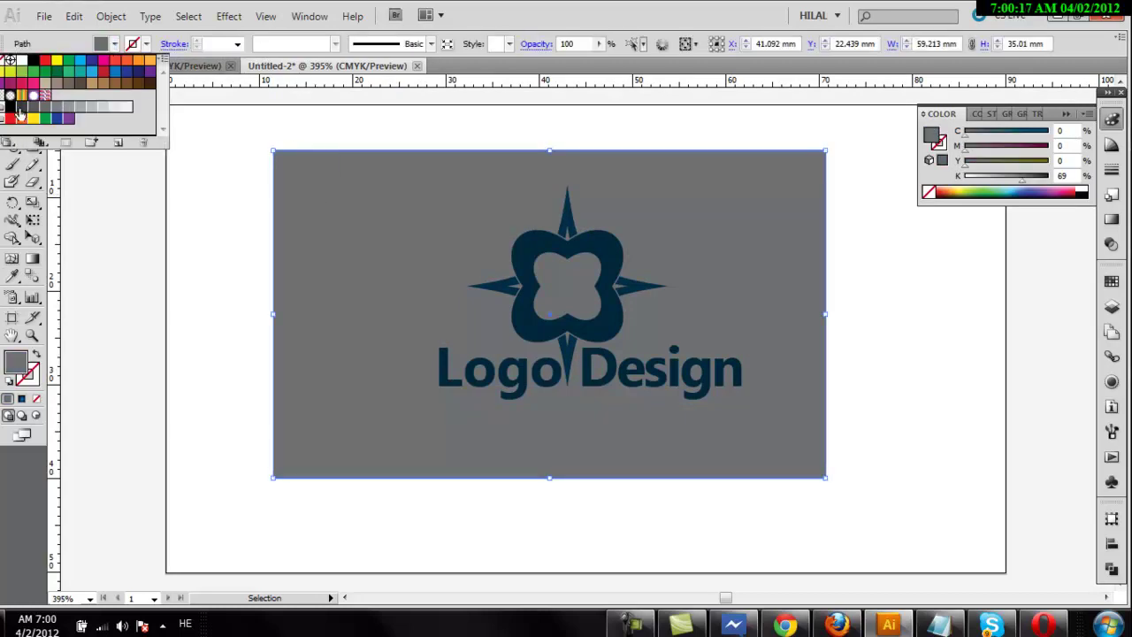
left_click(24, 107)
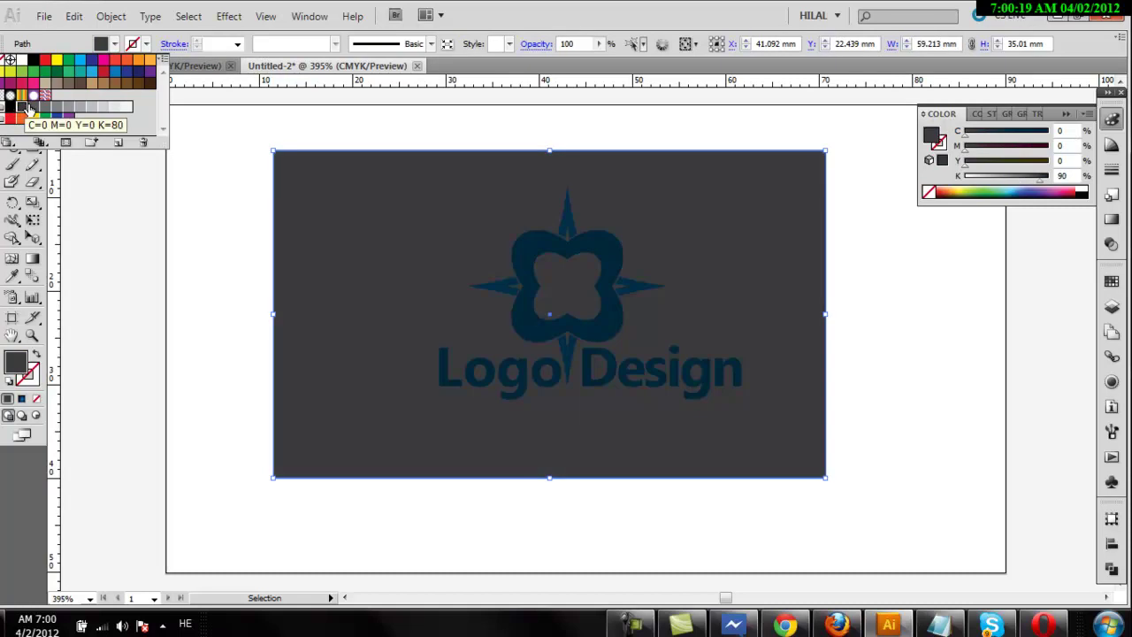
left_click(115, 107)
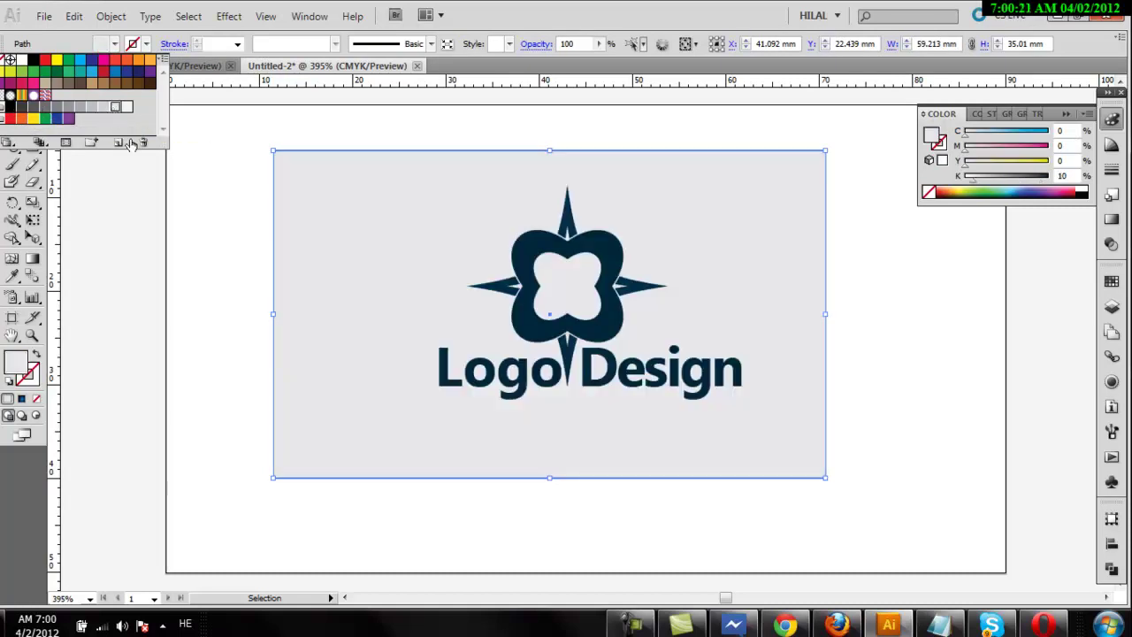
left_click(157, 190)
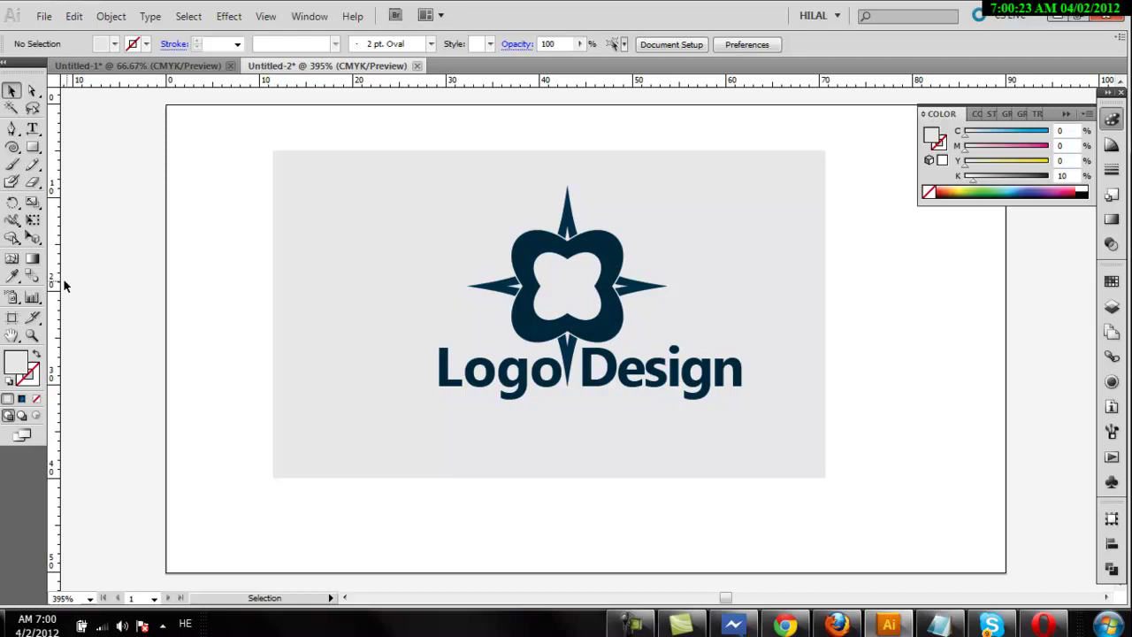
left_click(11, 317)
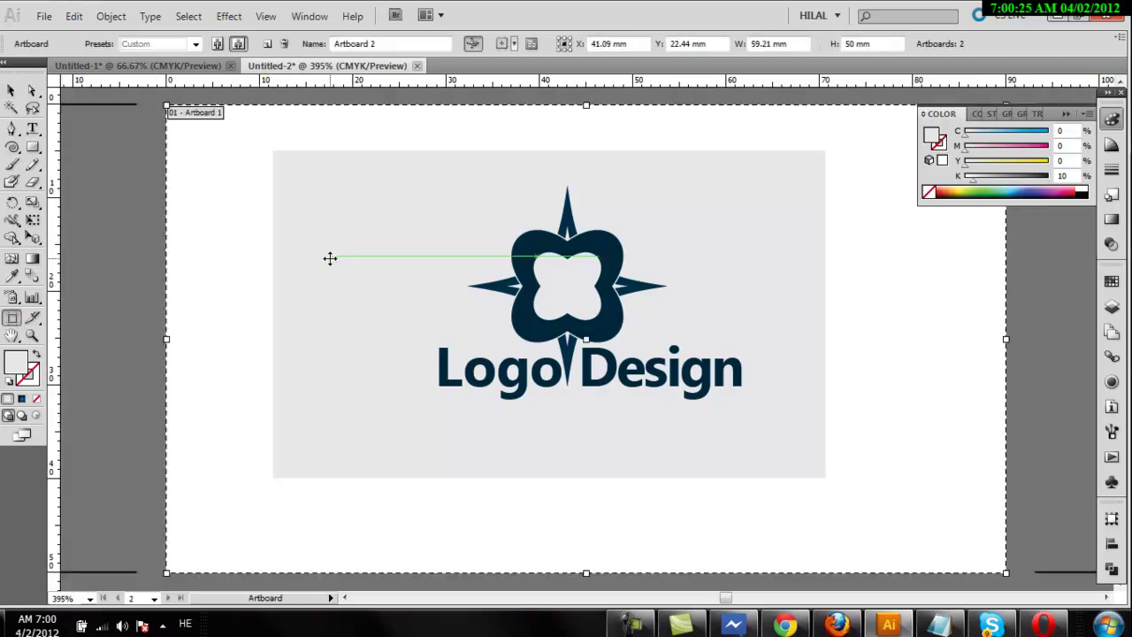
- Delete the large white artboard, leaving only the 59.21 × 35.01 mm grey logo artboard
left_click(12, 91)
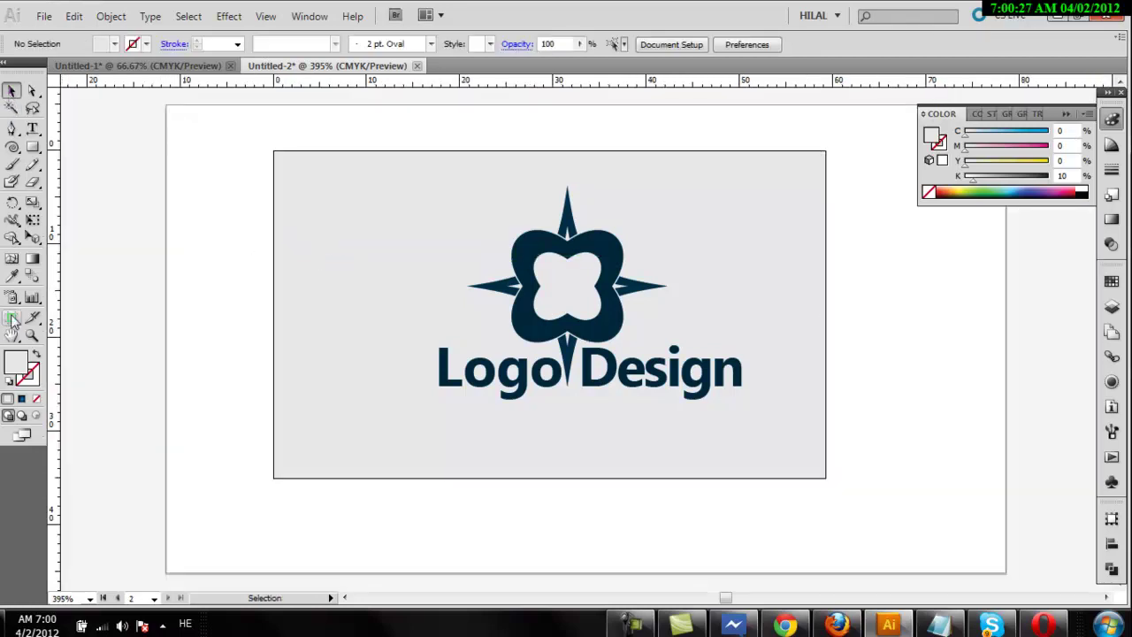
left_click(12, 317)
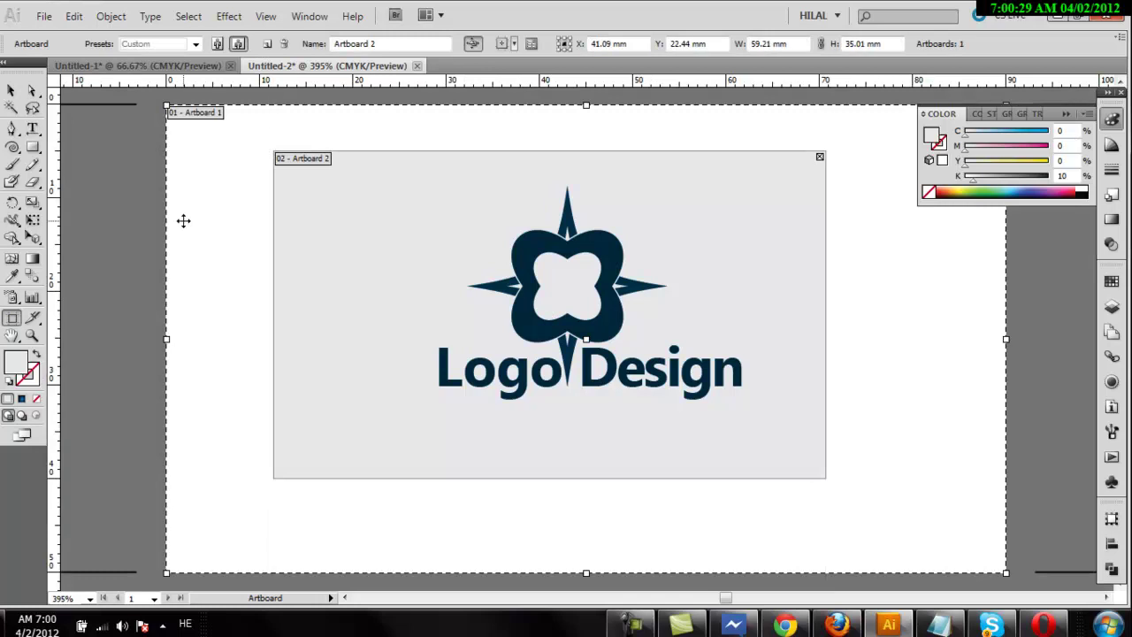
key("Delete")
left_click(12, 92)
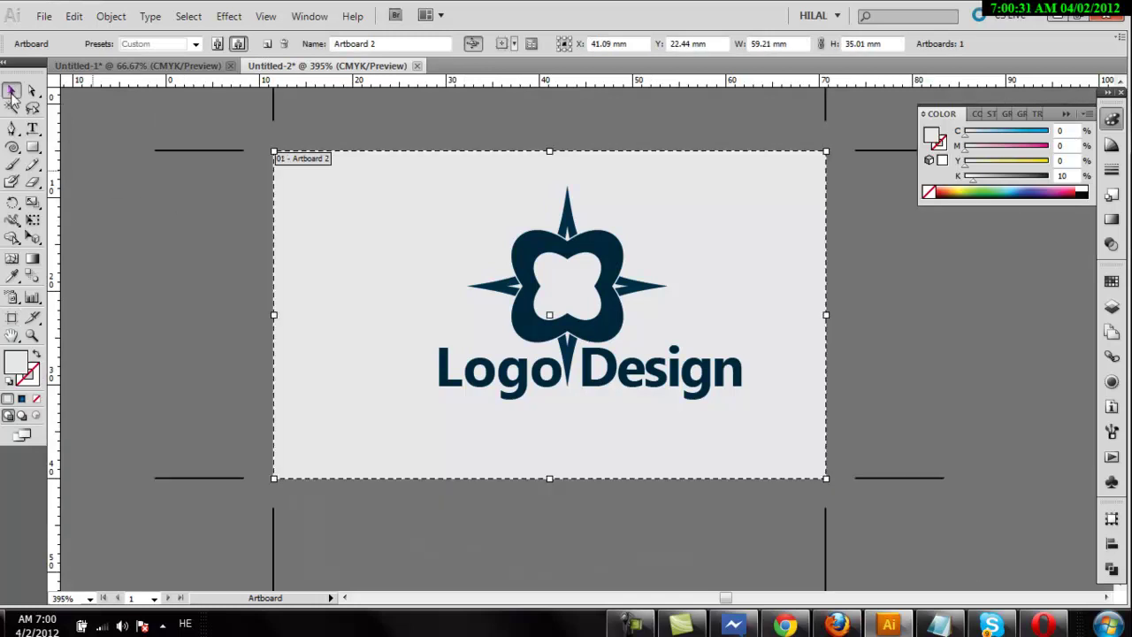
- Select all and shift the logo group slightly left on the artboard
left_click(382, 228)
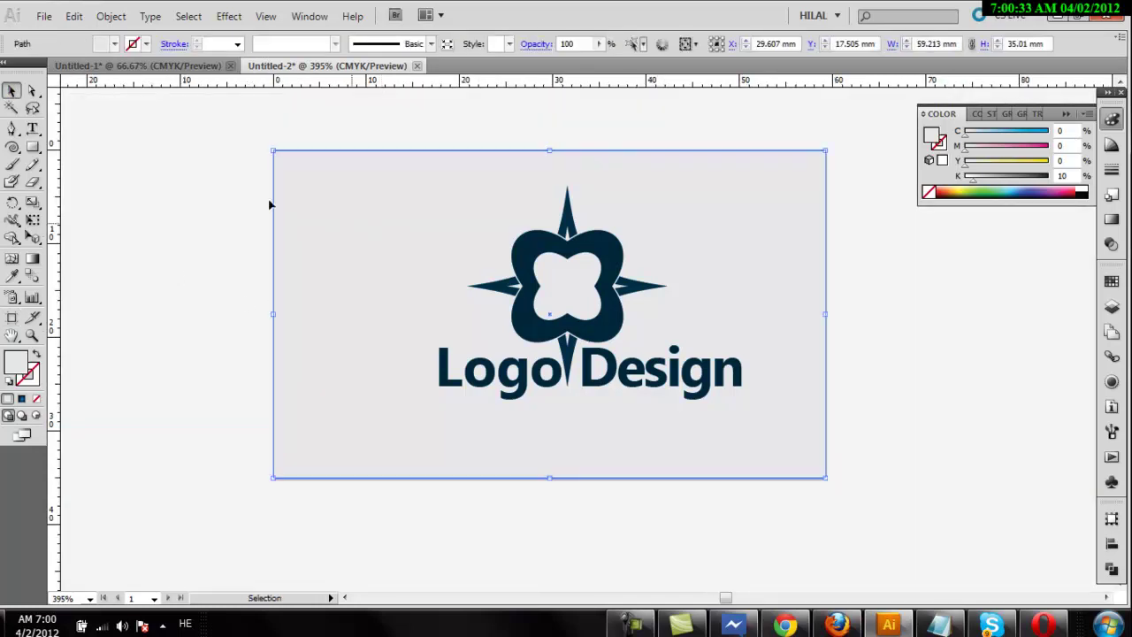
left_click_drag(211, 176, 321, 244)
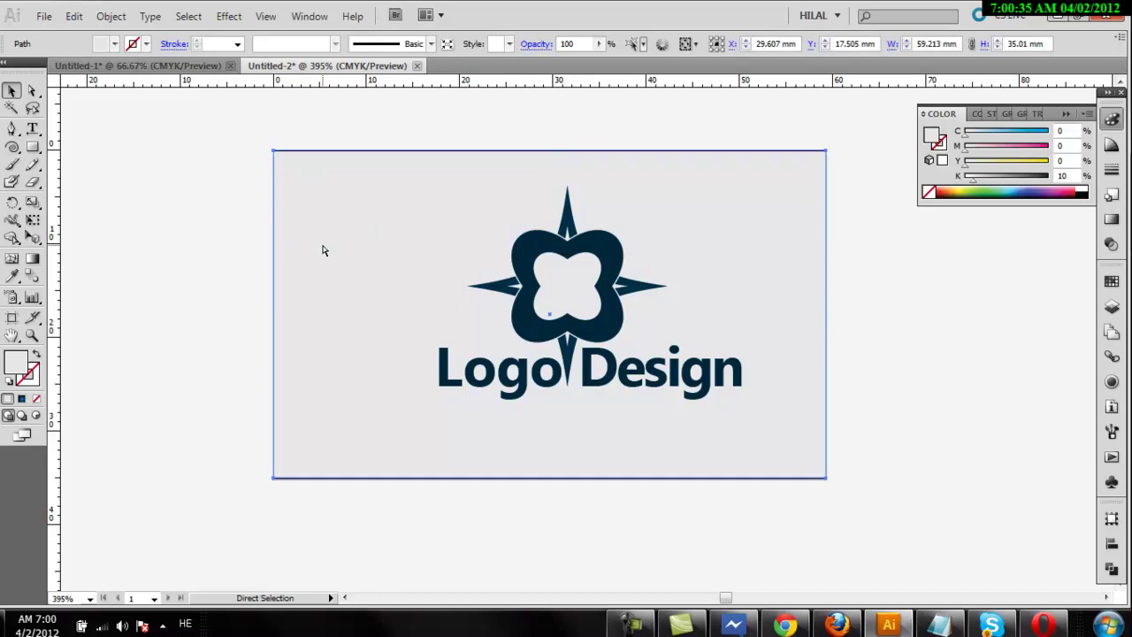
key("ctrl+shift+a")
key("v")
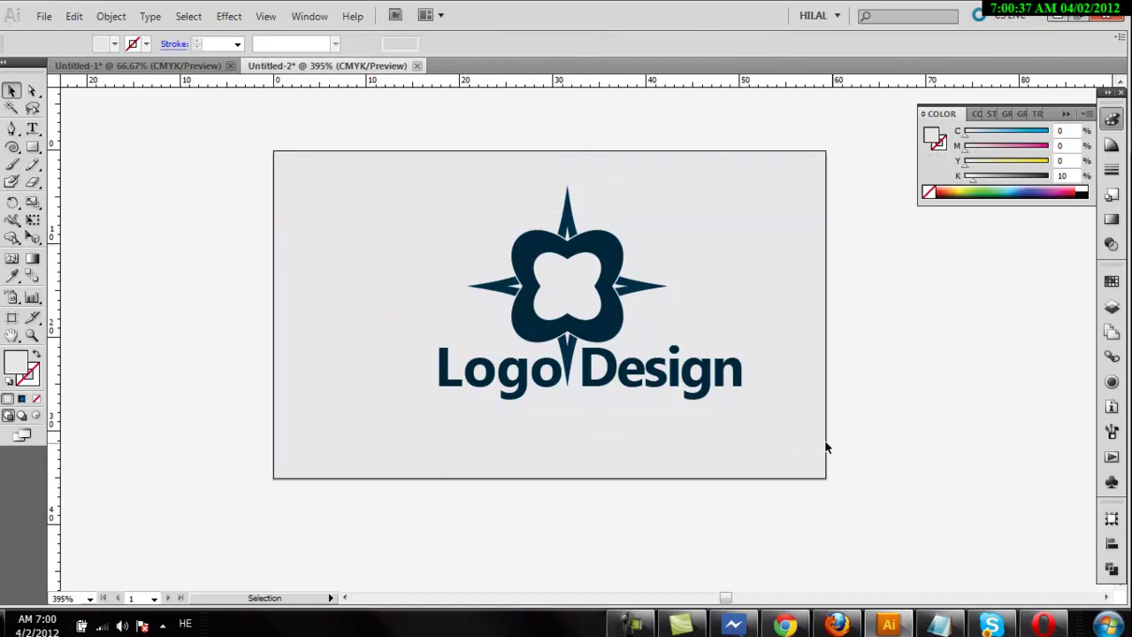
key("ctrl+a")
left_click_drag(607, 336, 571, 338)
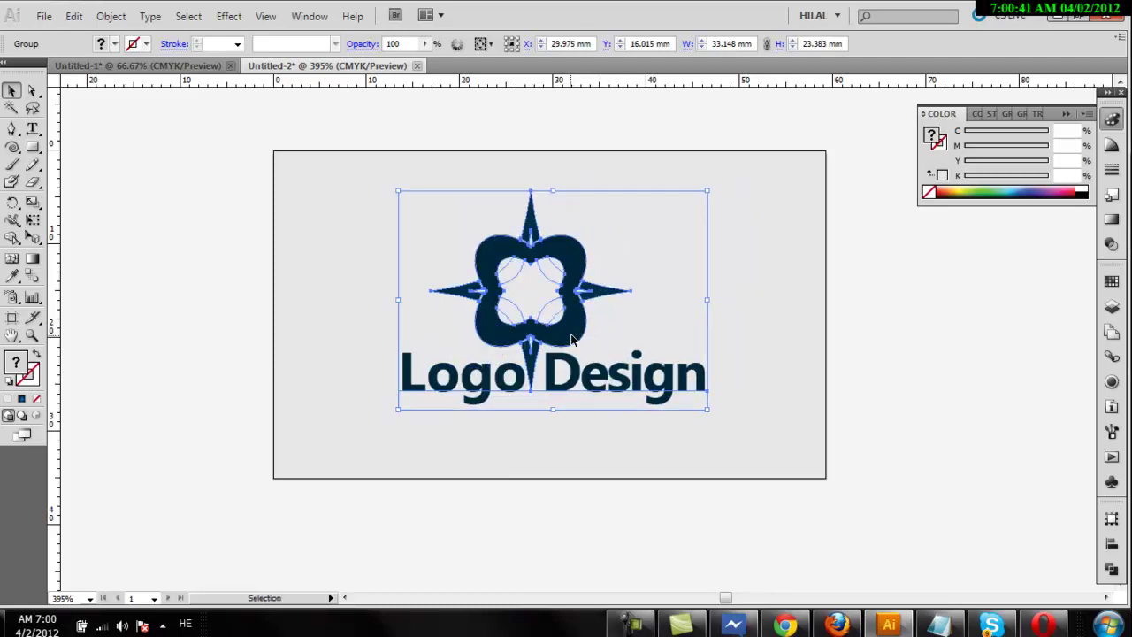
- Nudge the logo group slightly right and up, close the Color panel, and zoom into the artboard
left_click(939, 320)
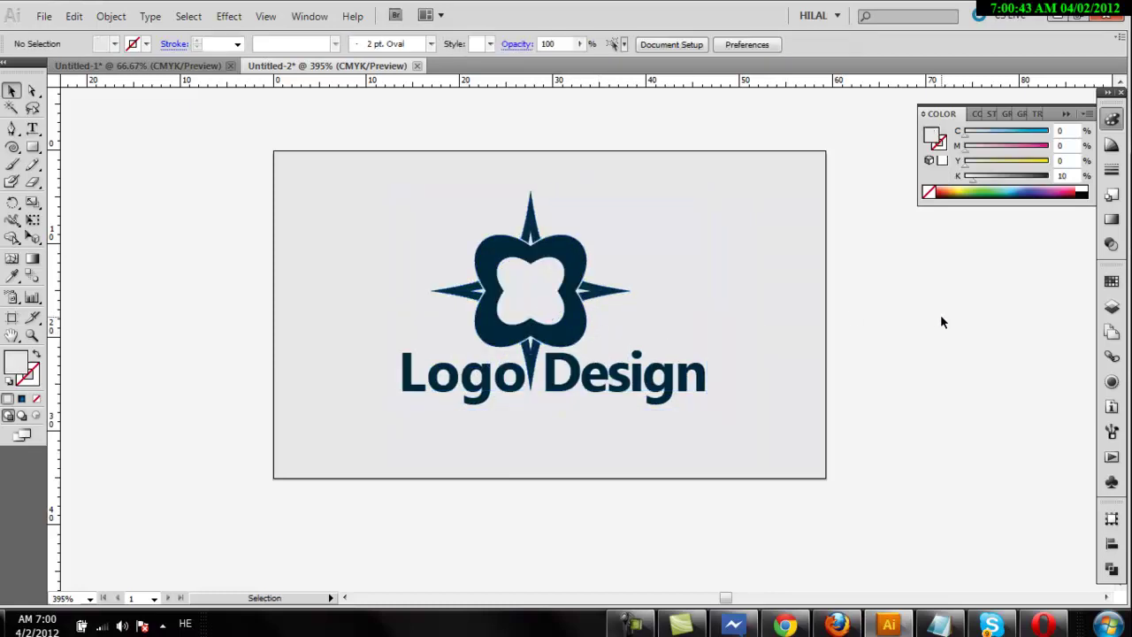
left_click_drag(749, 221, 586, 344)
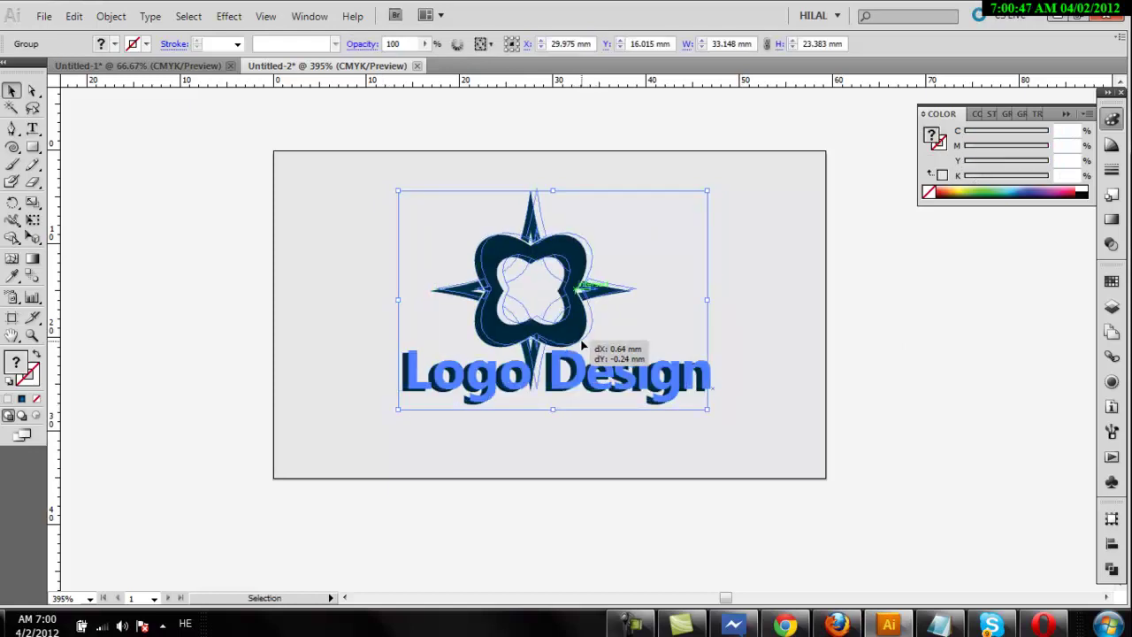
left_click(878, 300)
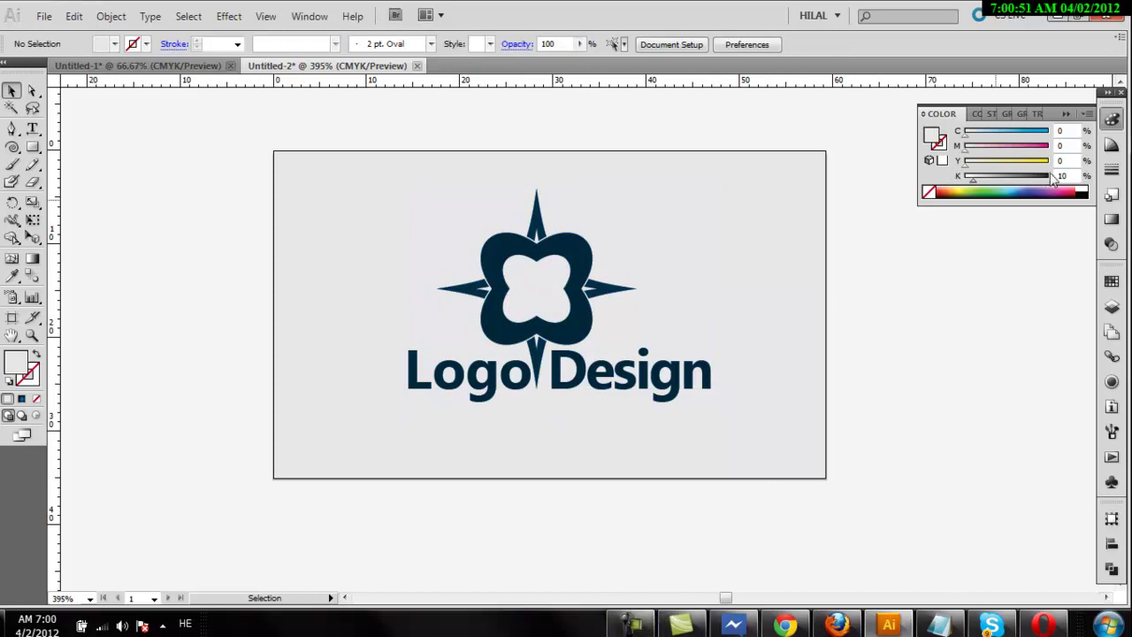
left_click(1112, 120)
left_click(31, 337)
left_click_drag(221, 133, 926, 545)
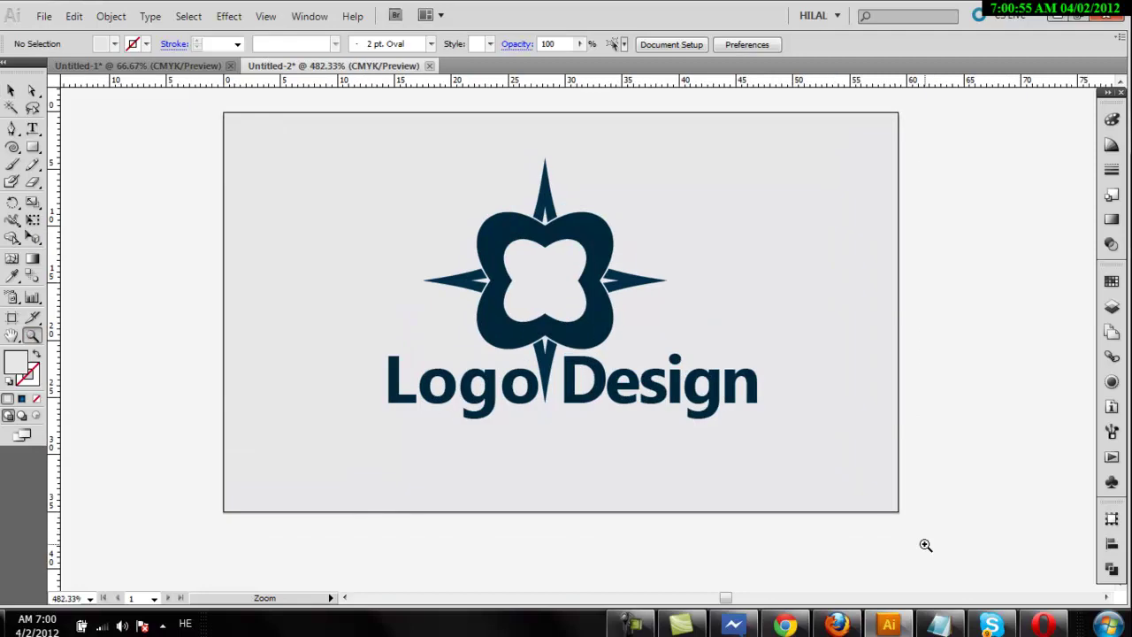
- Zoom in on the logo until its star points and lettering fill the view, centred on screen
left_click_drag(206, 106, 968, 533)
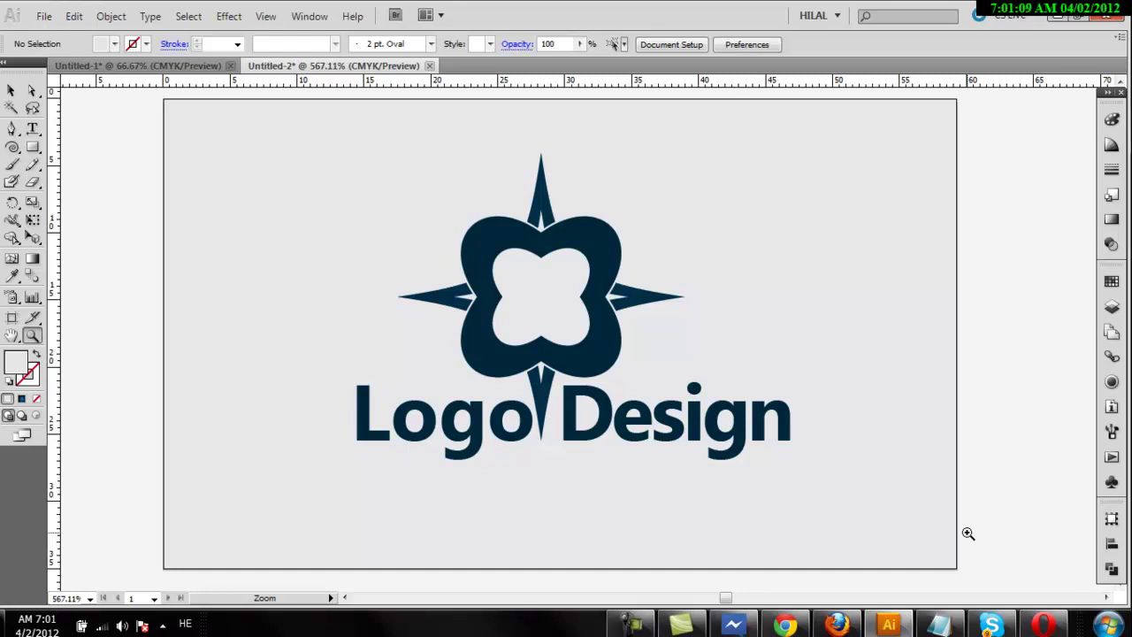
mouse_move(200, 117)
left_mouse_down()
mouse_move(838, 533)
mouse_move(911, 528)
left_mouse_up()
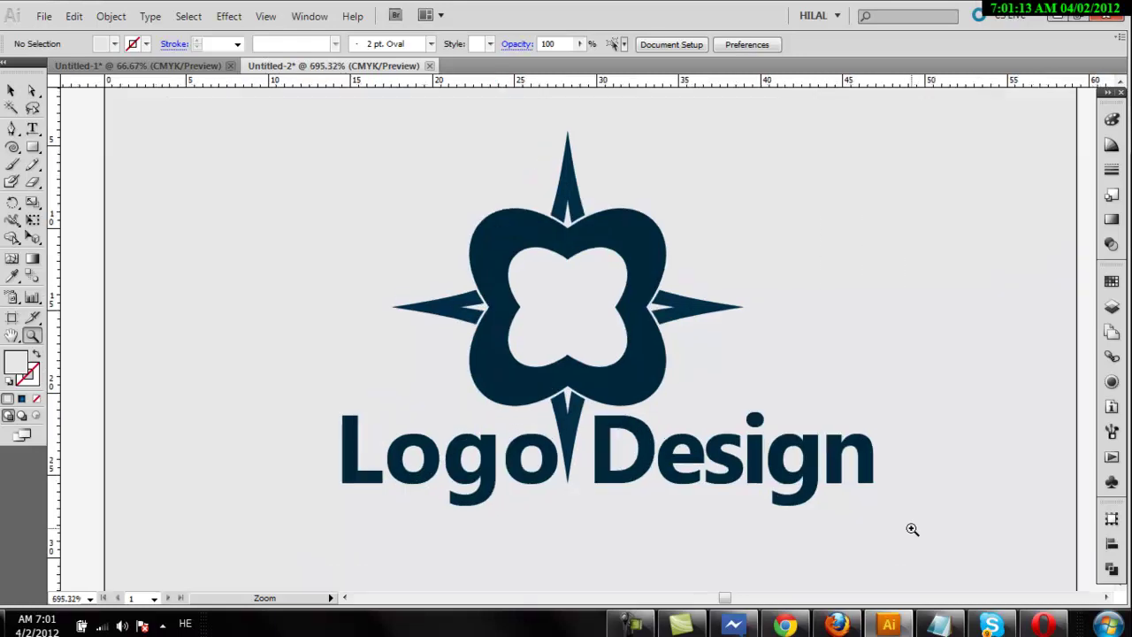
left_click_drag(997, 118, 248, 361)
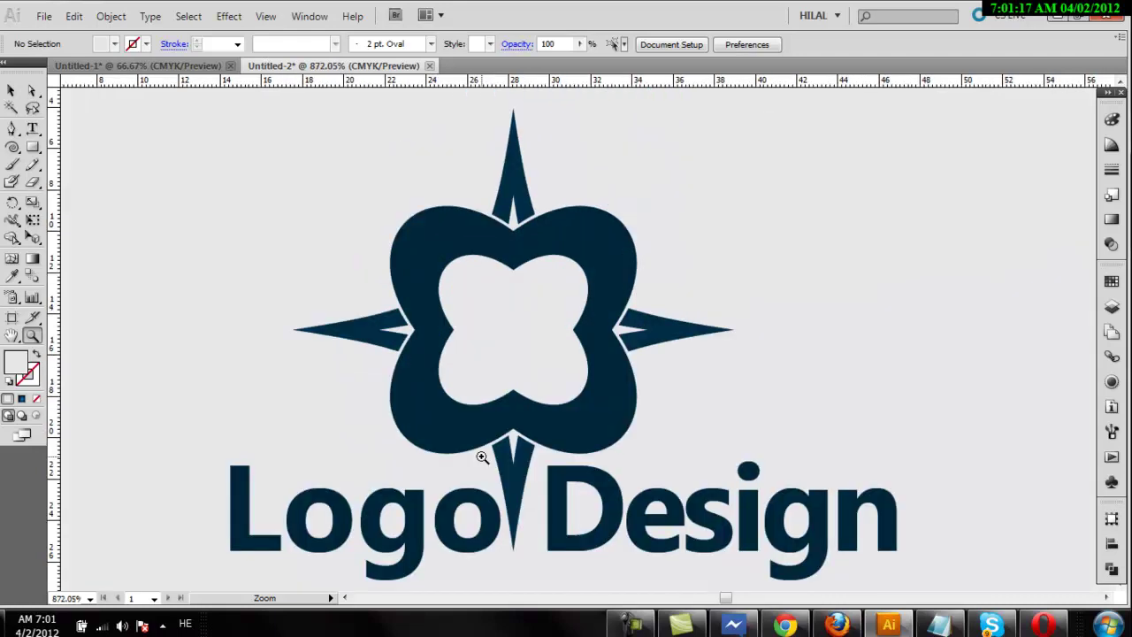
scroll(482, 457, "down", 1)
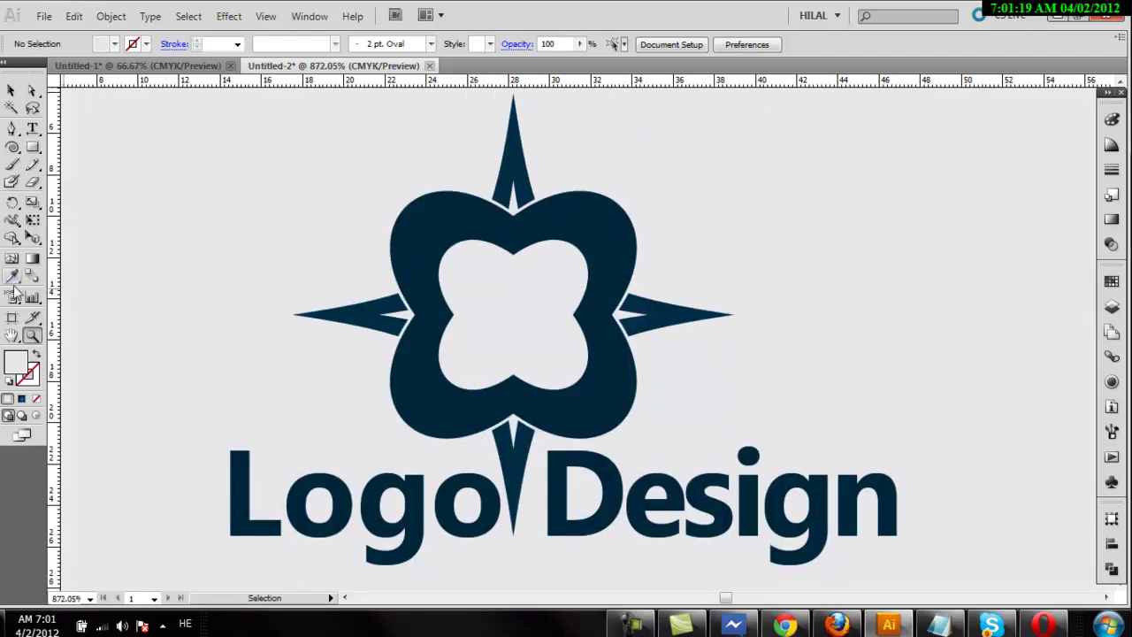
left_click(11, 338)
left_click_drag(315, 369, 362, 376)
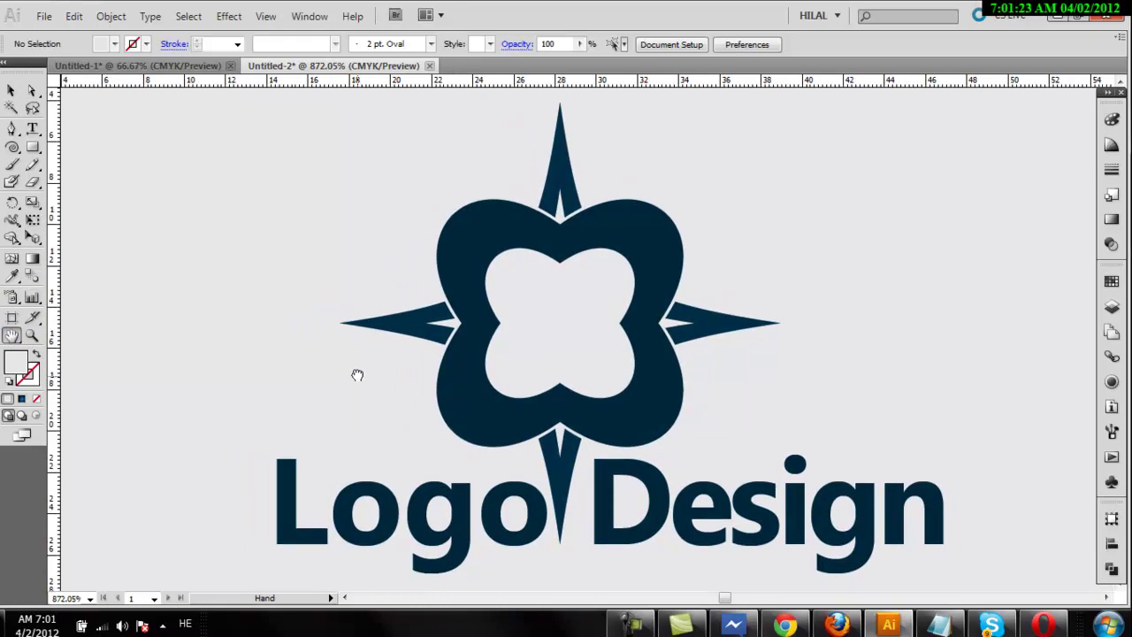
key("v")
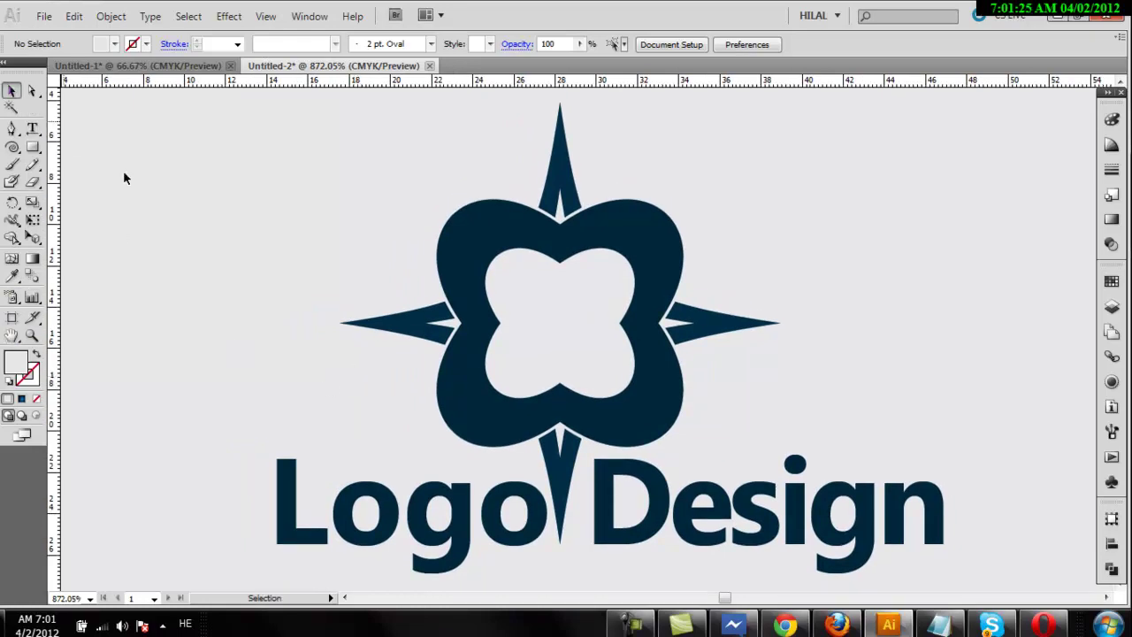
- Ungroup the logo and shift the 'Logo Design' text slightly left beneath the icon
left_click_drag(520, 500, 513, 494)
right_click(513, 495)
left_click(559, 419)
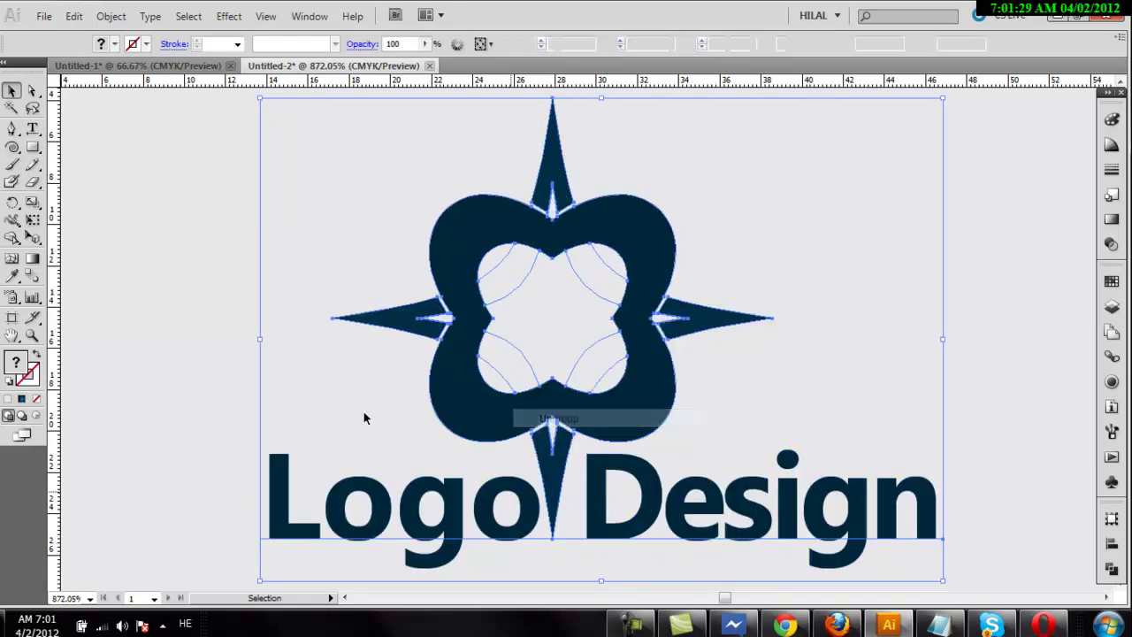
left_click(177, 380)
left_click_drag(469, 497, 460, 495)
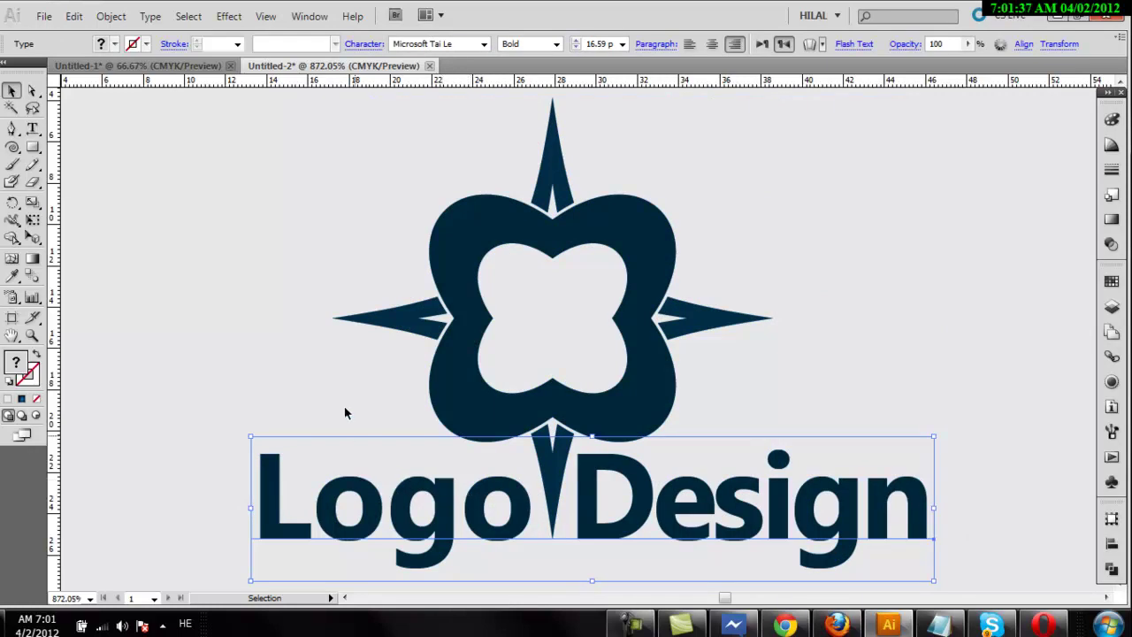
left_click(302, 307)
- Group the star-and-flower icon and text together into one logo object
mouse_move(240, 144)
left_mouse_down()
mouse_move(784, 503)
mouse_move(898, 551)
left_mouse_up()
right_click(868, 524)
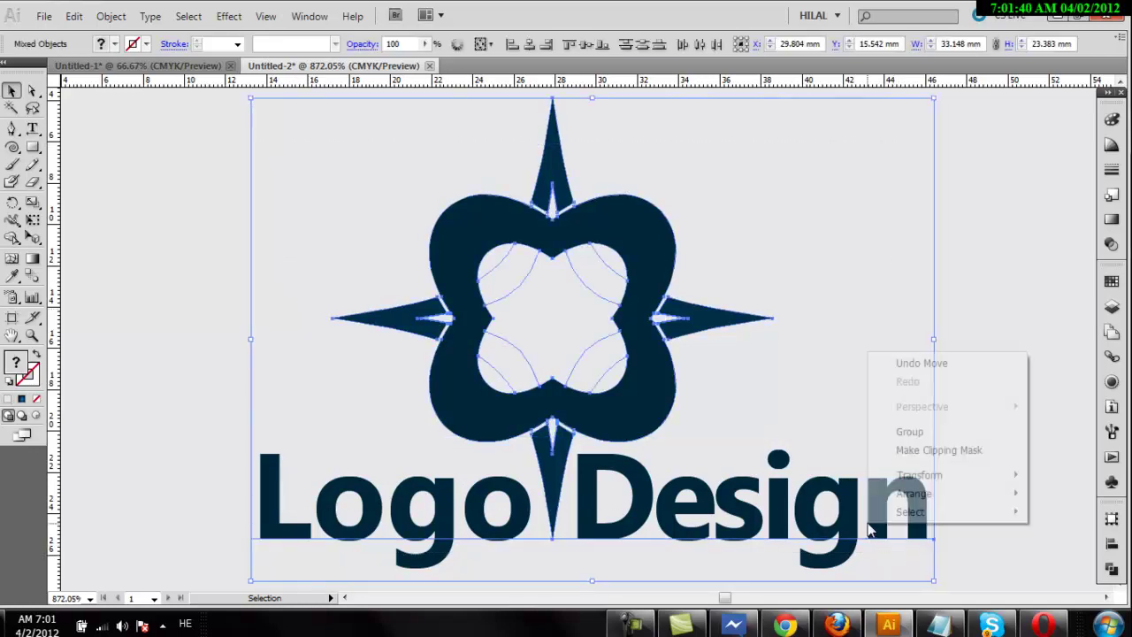
left_click(912, 433)
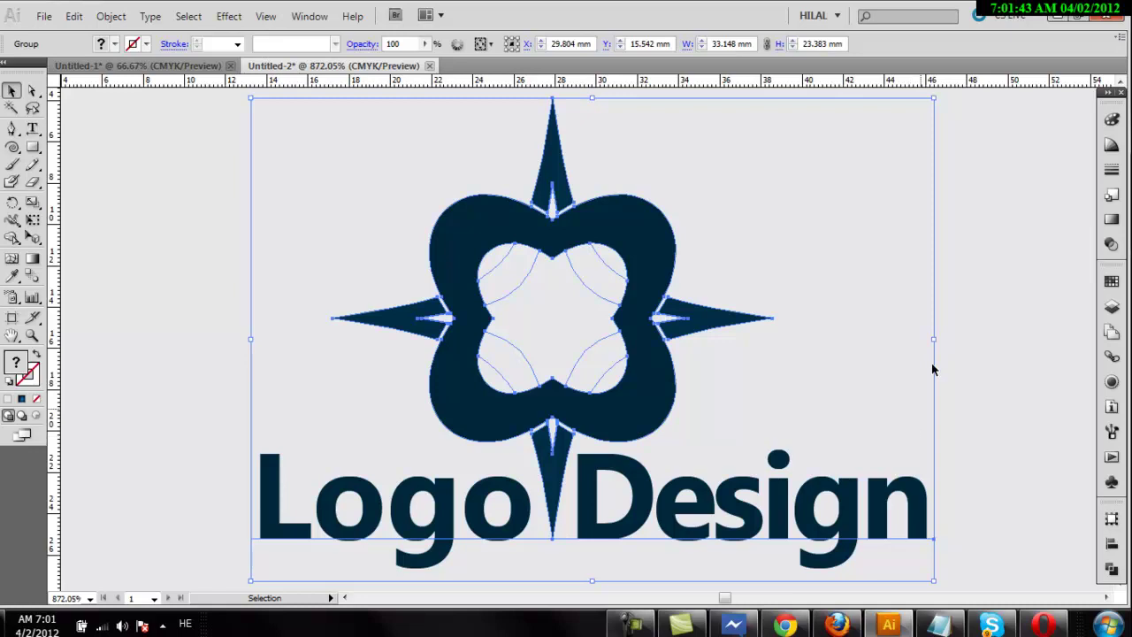
left_click(1028, 237)
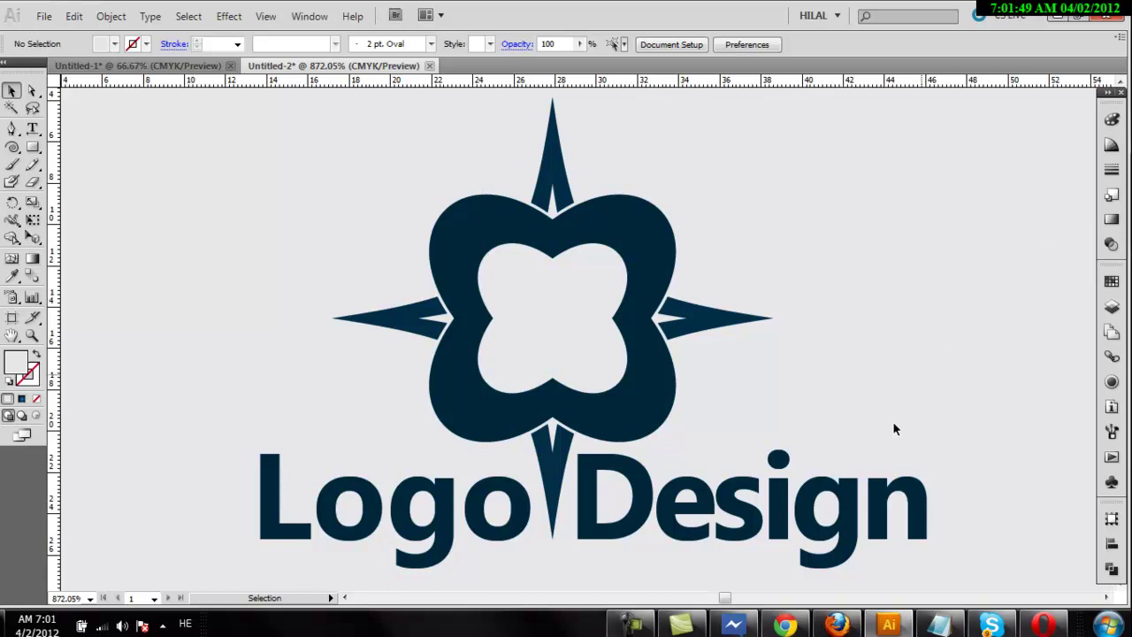
left_click(633, 624)
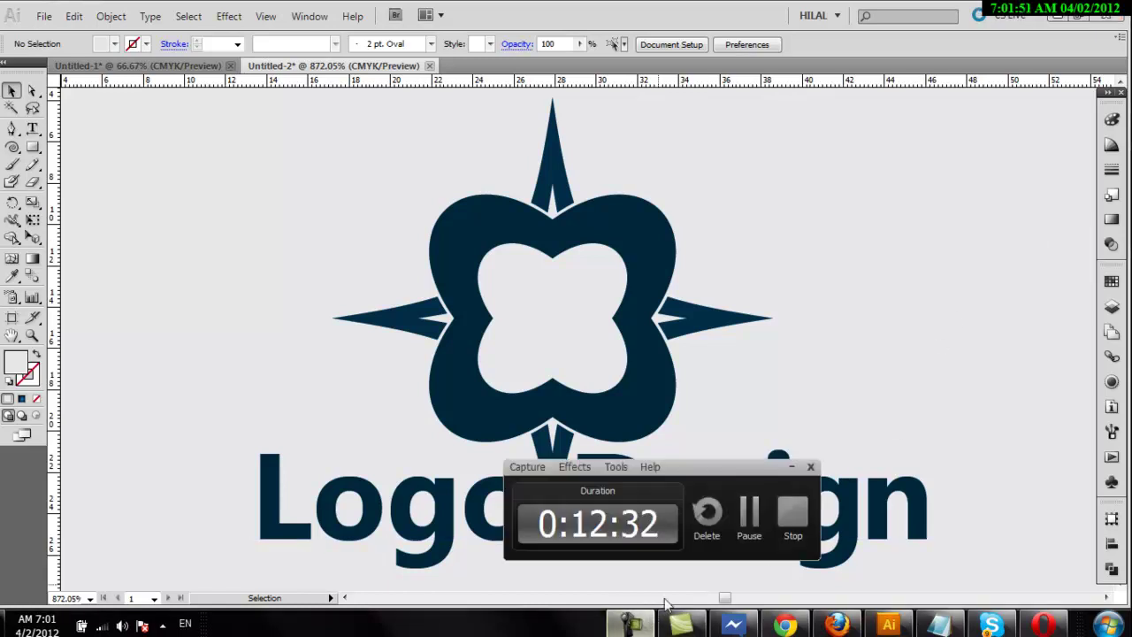